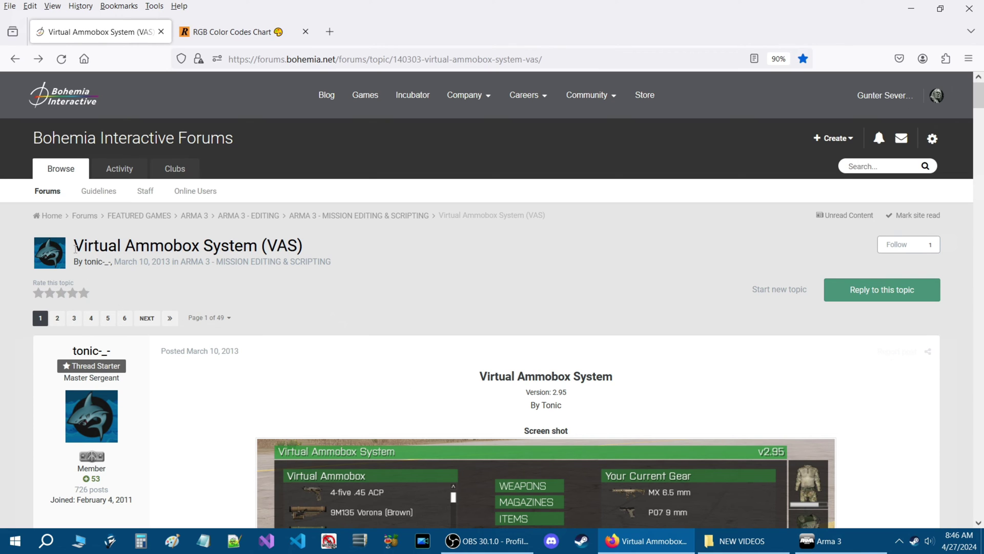
Read through the VAS forum post, starting from its topic title
drag(75, 248, 308, 245)
click(349, 324)
scroll(374, 369, down, 2)
scroll(400, 356, up, 2)
scroll(395, 318, down, 2)
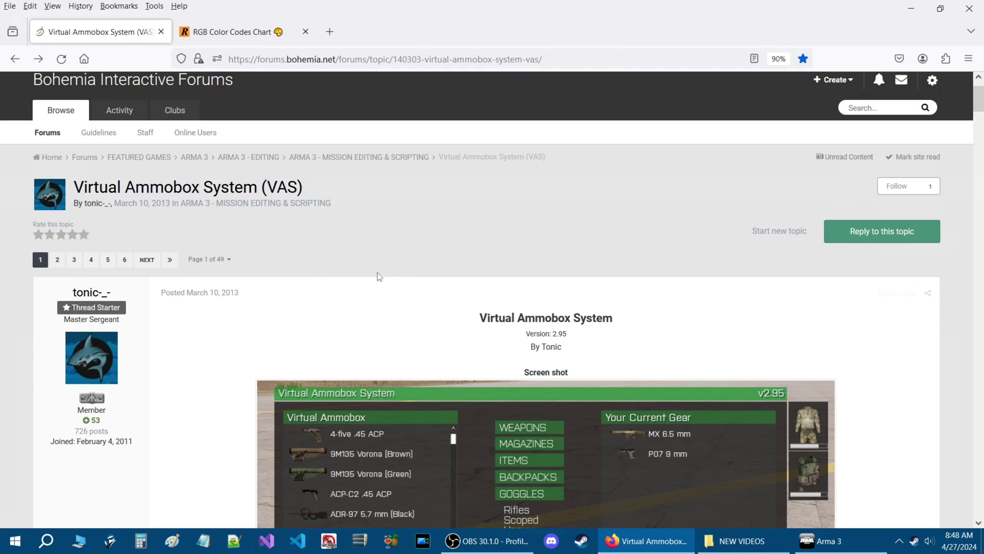
scroll(388, 302, up, 2)
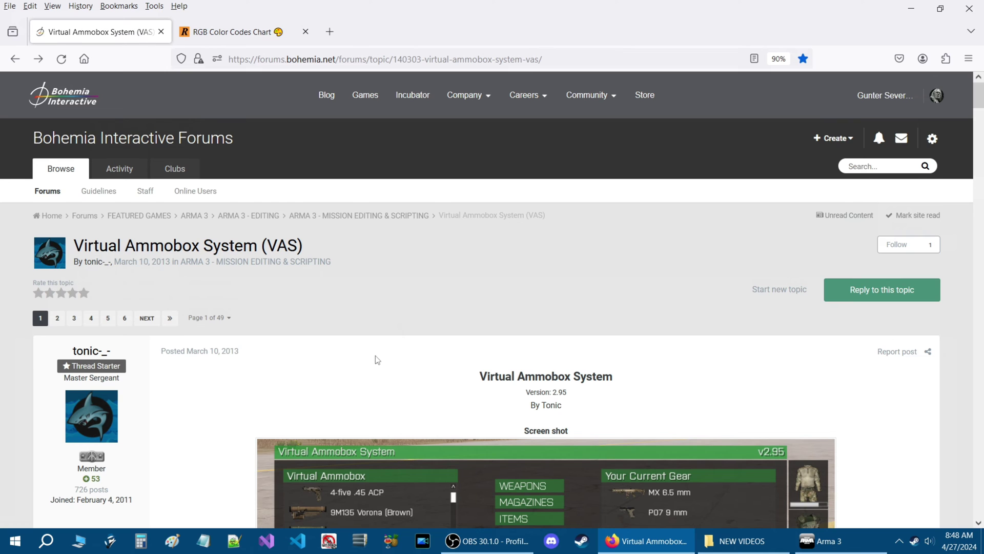
scroll(215, 287, down, 3)
scroll(223, 296, down, 1)
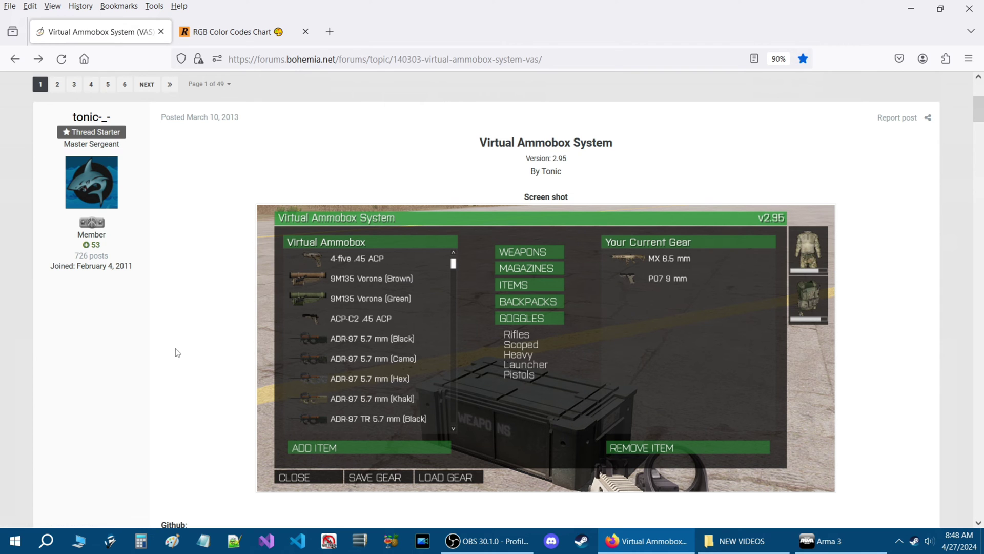
scroll(181, 346, down, 4)
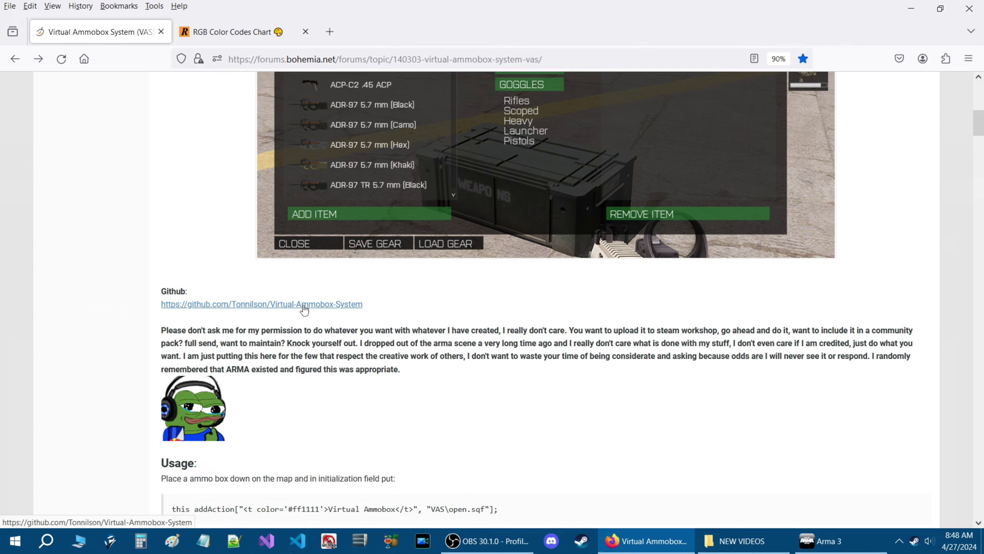
scroll(133, 303, down, 2)
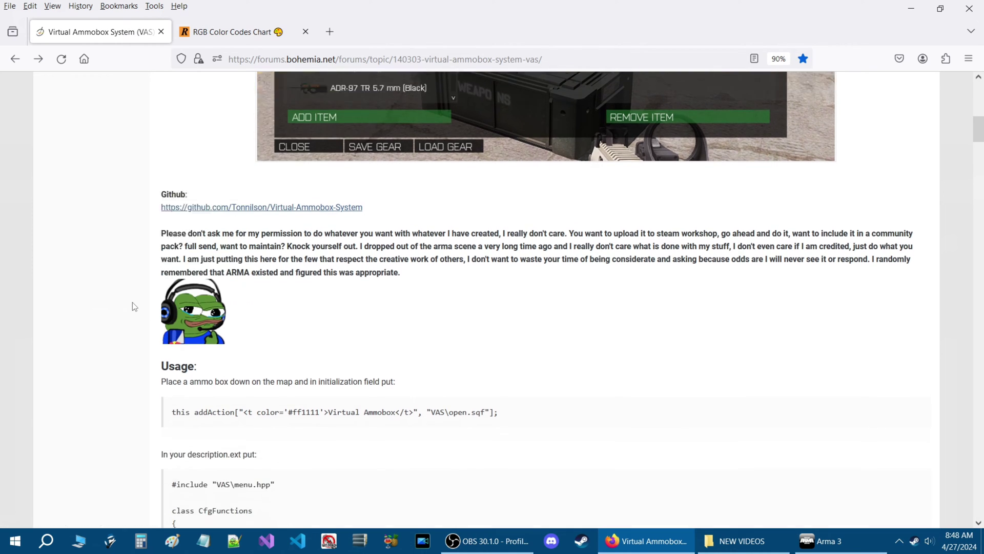
scroll(132, 300, down, 2)
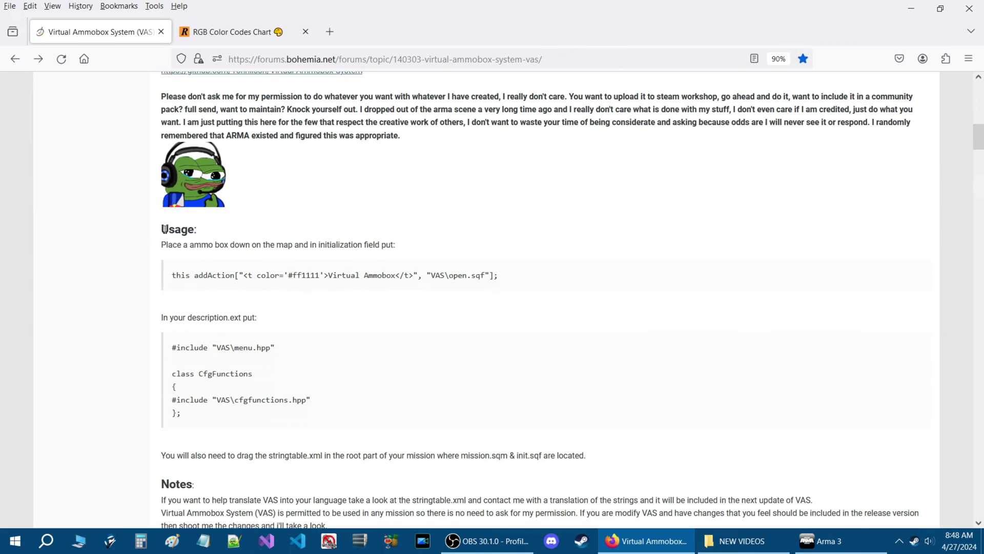
Inspect the forum post's Usage addAction line and its description.ext include code
drag(163, 233, 201, 228)
click(137, 254)
drag(172, 278, 481, 287)
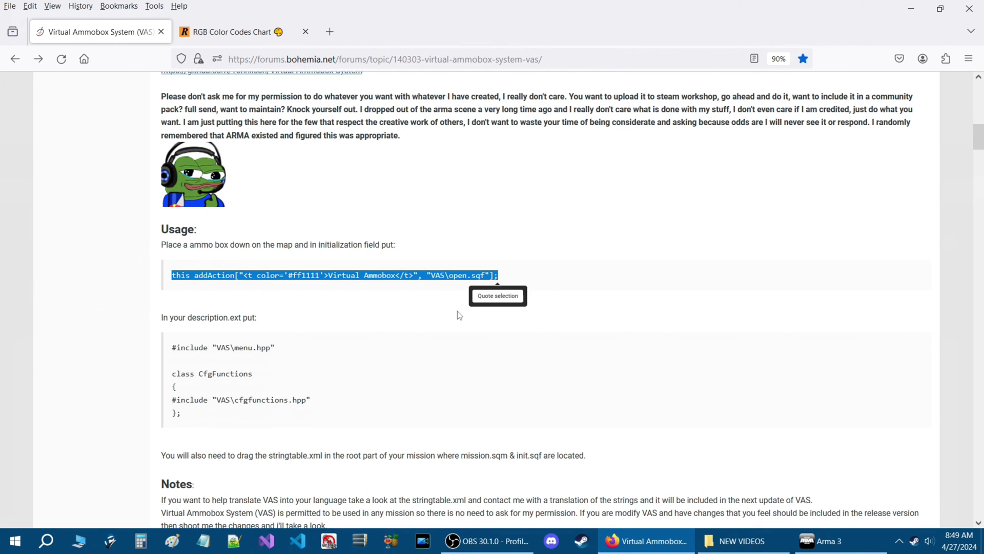
click(566, 322)
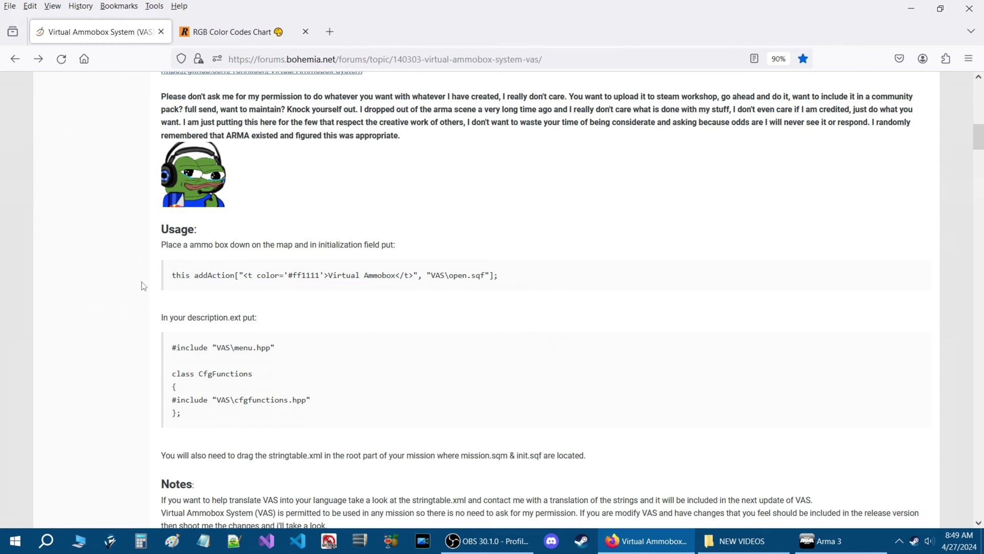
scroll(144, 285, down, 1)
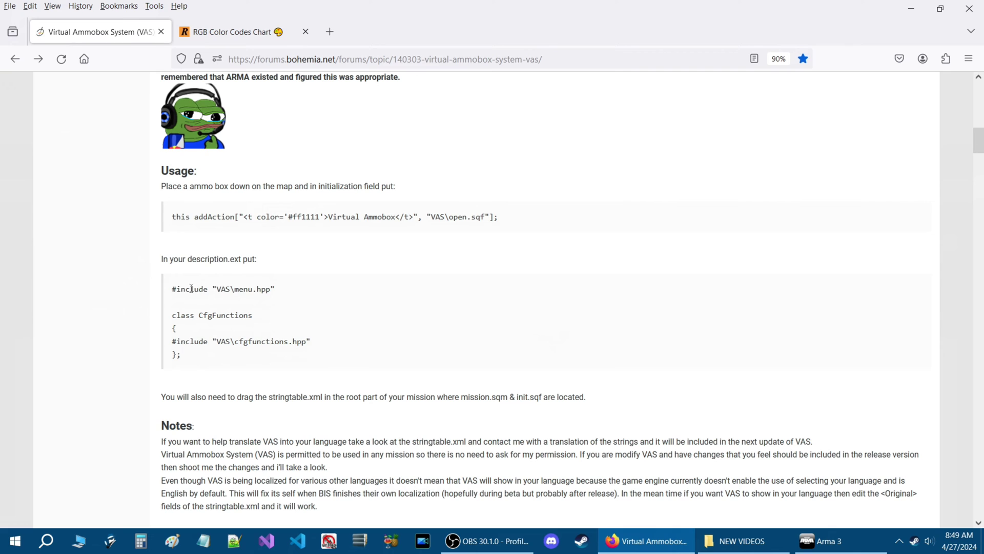
drag(172, 289, 305, 364)
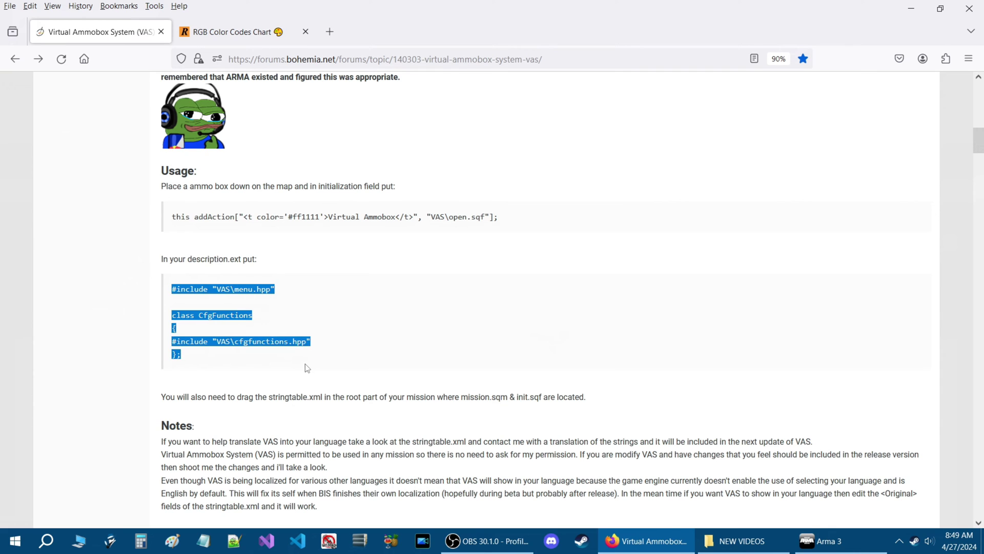
click(347, 318)
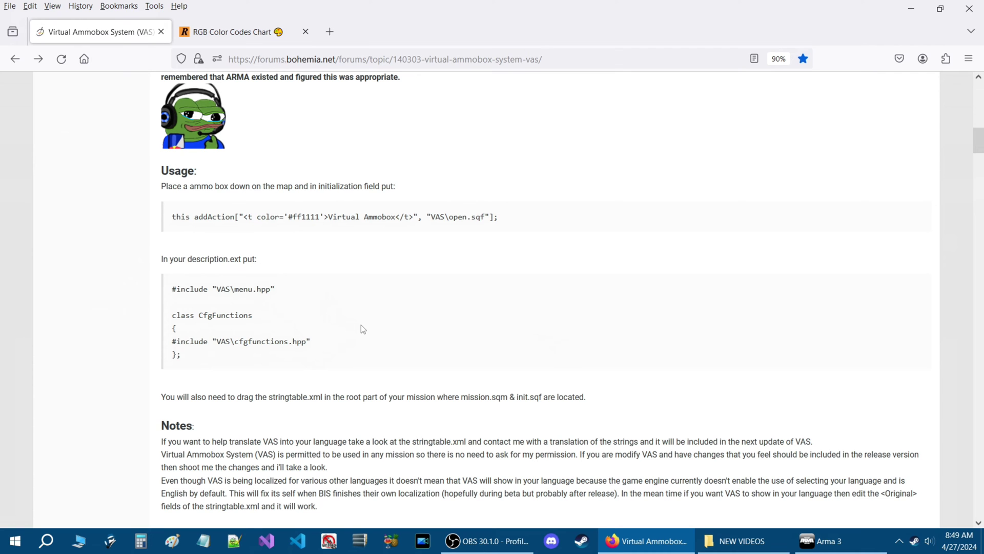
scroll(361, 325, up, 10)
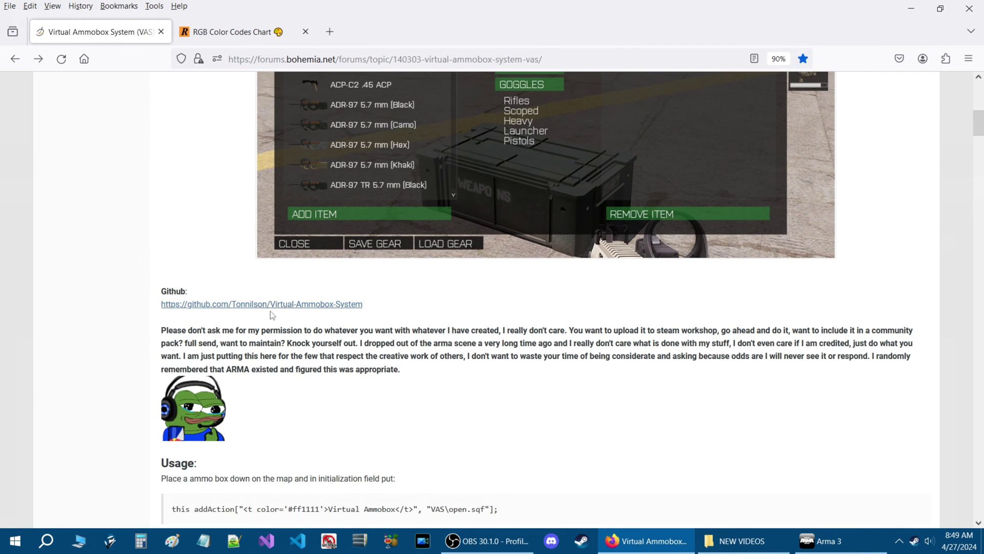
Open the VAS GitHub repository and review the README's description.ext installation code
click(288, 304)
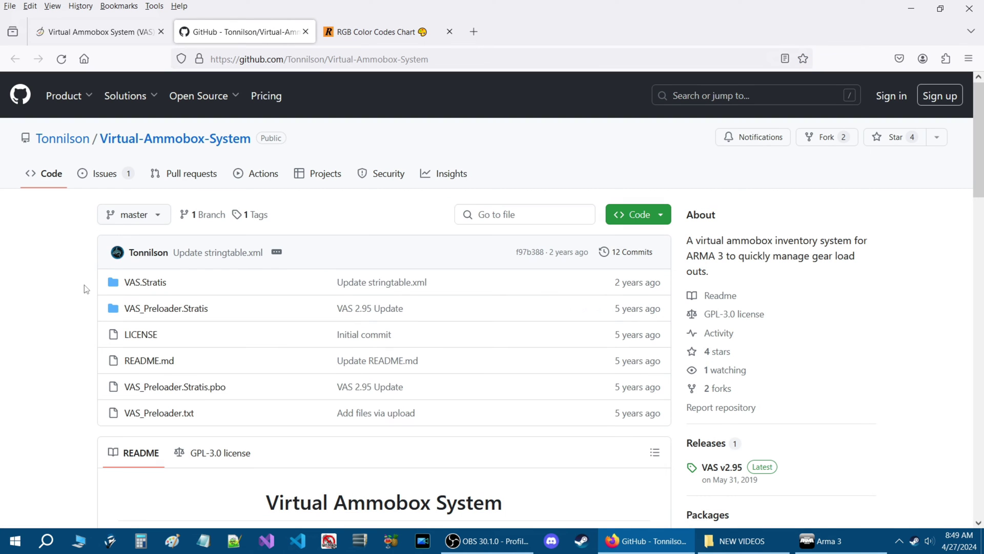
scroll(84, 285, down, 6)
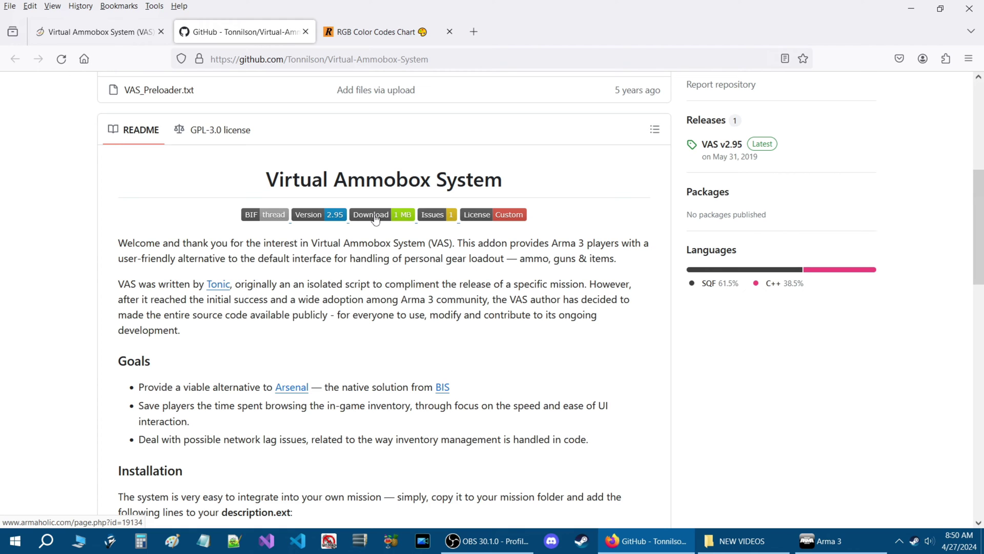
scroll(374, 220, down, 4)
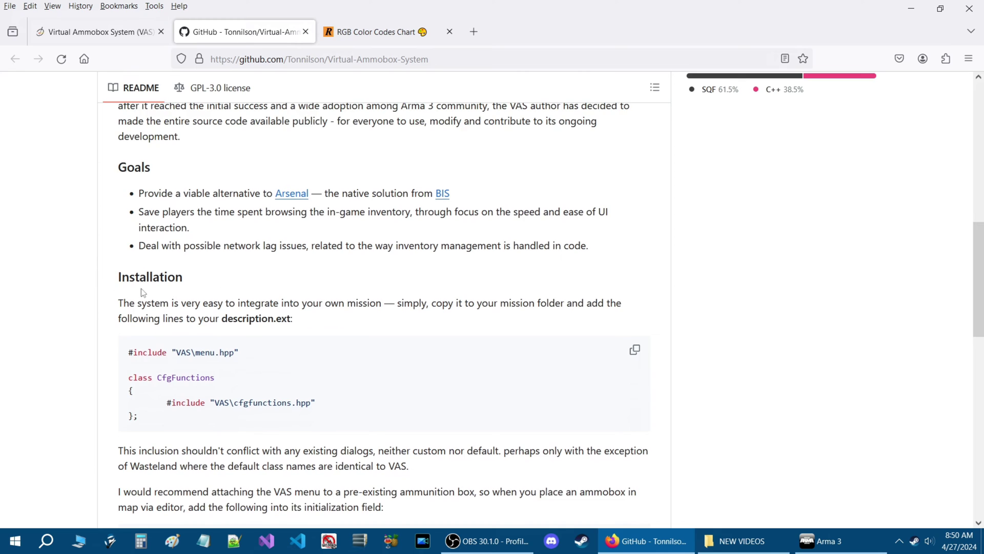
scroll(158, 288, down, 3)
drag(129, 223, 295, 297)
click(100, 259)
Review the README's addAction initialization line and check the Code clone/download options
scroll(54, 262, down, 3)
drag(129, 283, 478, 288)
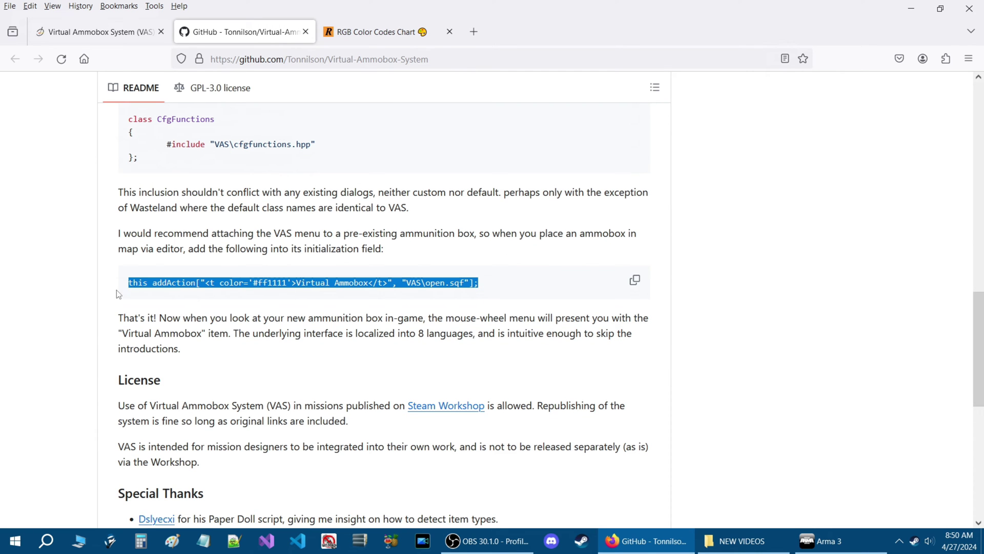
click(87, 280)
scroll(57, 278, down, 5)
scroll(56, 302, down, 2)
scroll(56, 306, up, 20)
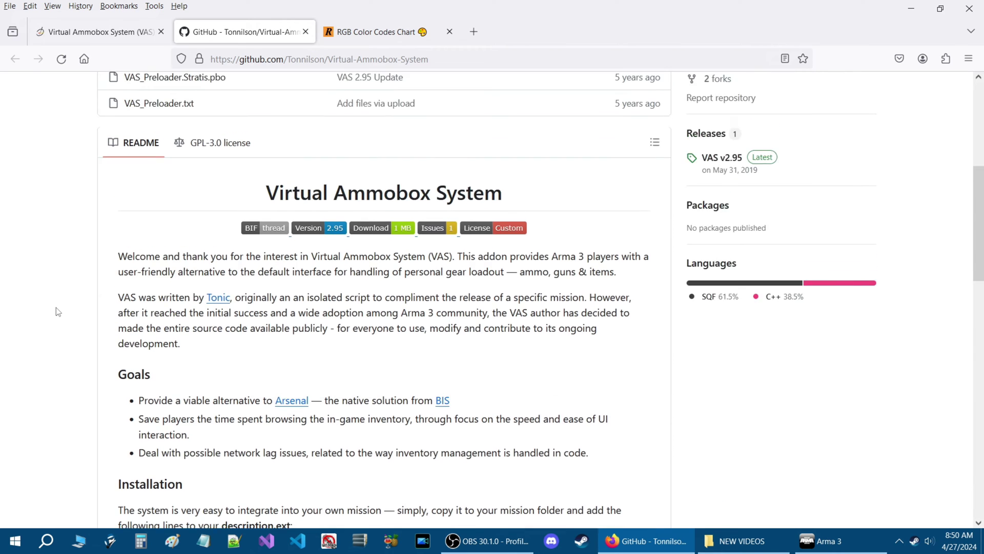
scroll(57, 307, up, 6)
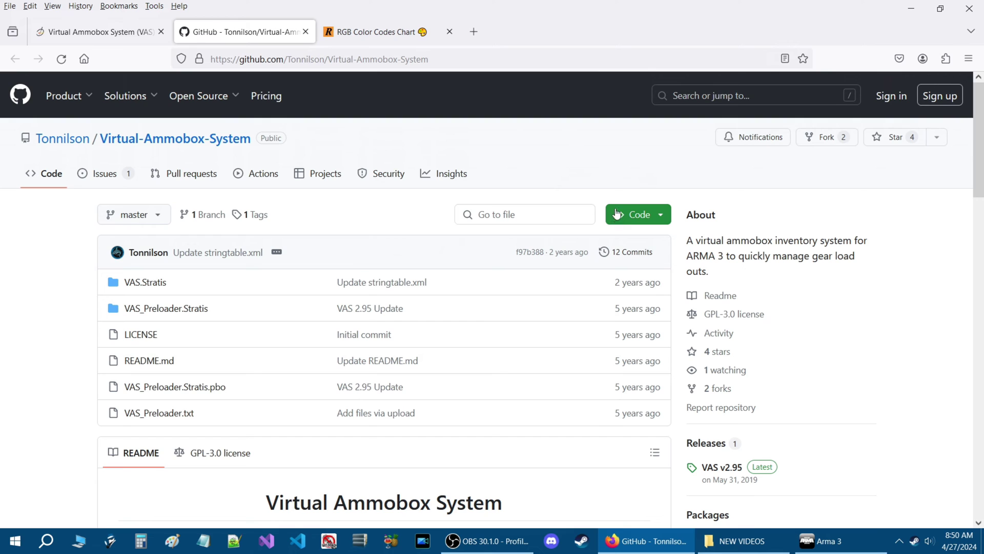
click(661, 218)
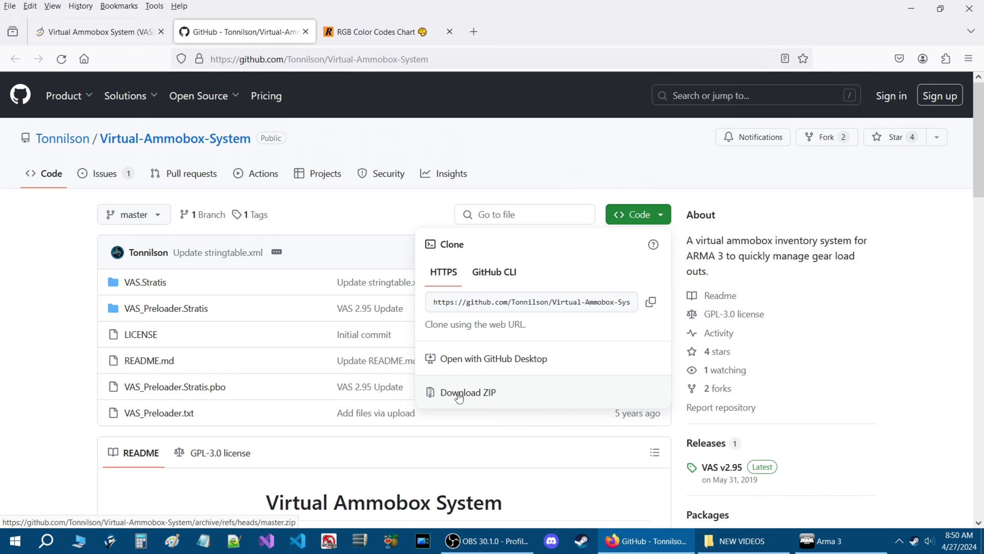
click(75, 361)
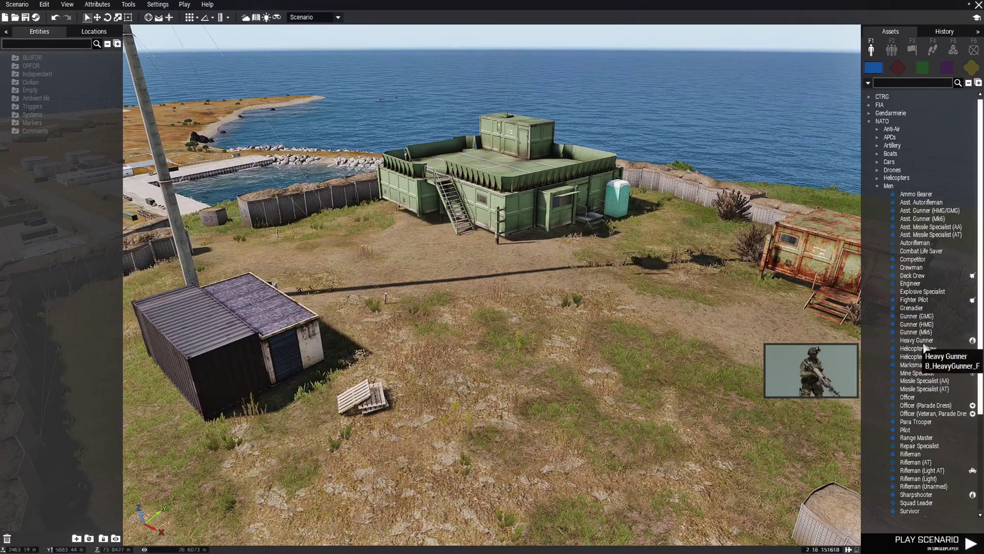
Place an unarmed Rifleman on the rooftop, turned to face left
scroll(917, 349, down, 1)
click(938, 469)
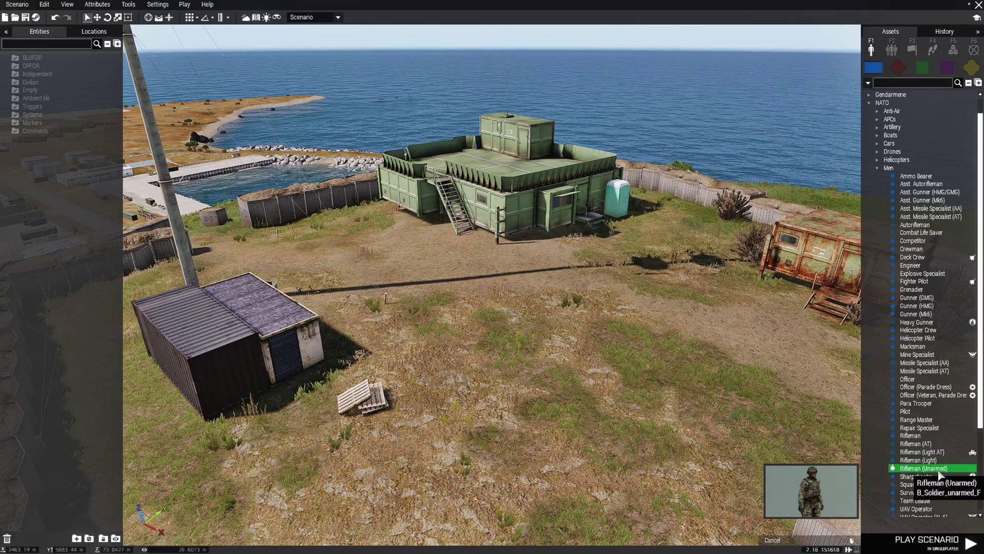
scroll(725, 418, up, 10)
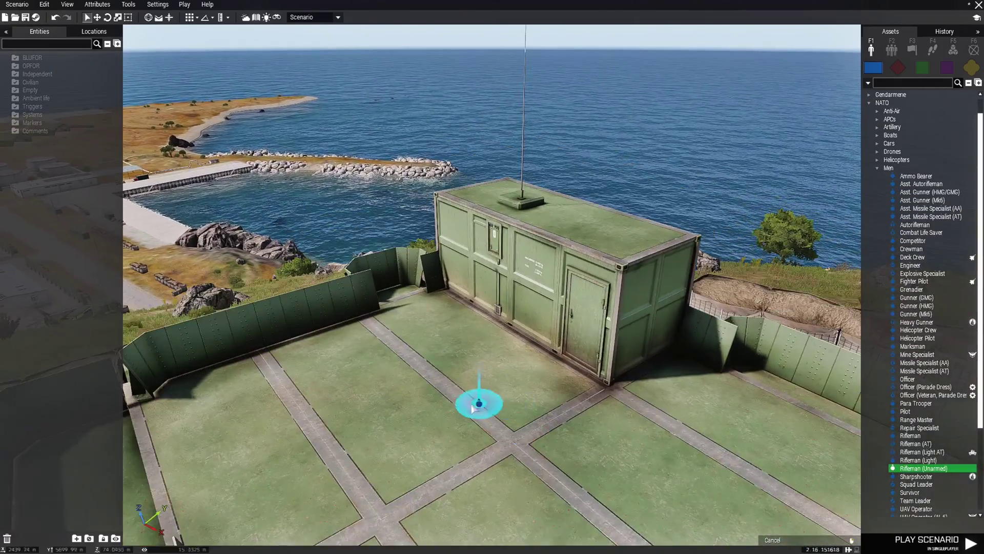
click(496, 423)
scroll(497, 435, up, 3)
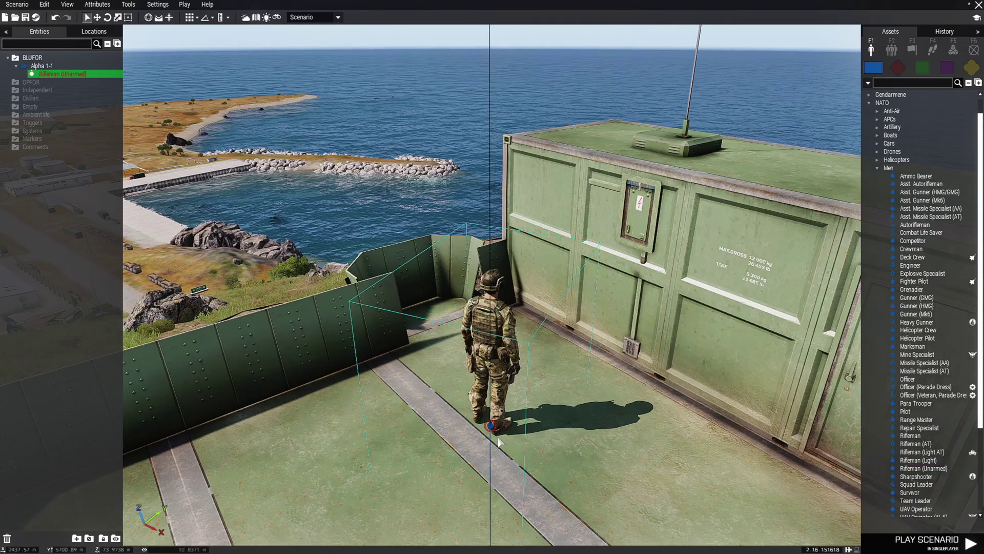
drag(498, 442, 401, 468)
scroll(790, 194, down, 5)
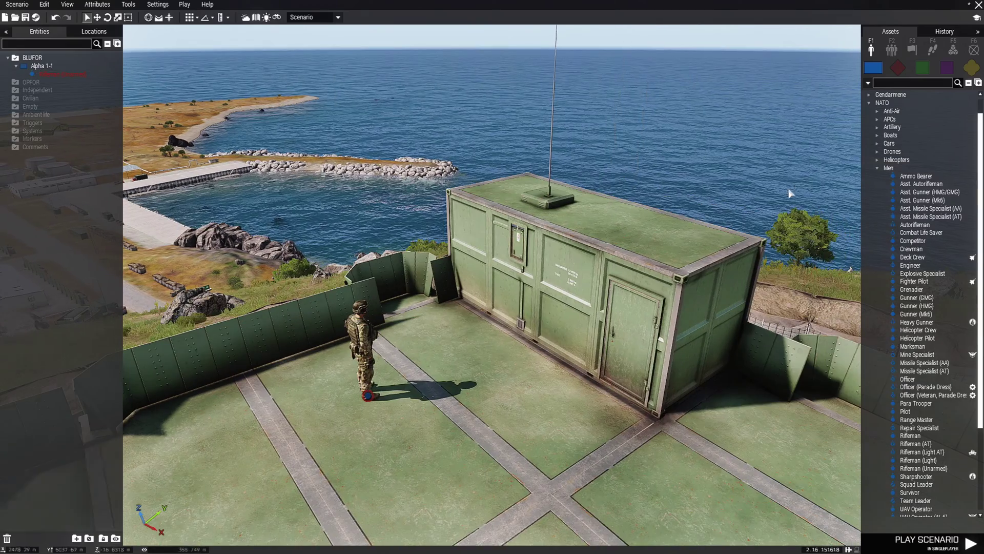
Search civilian assets for 'table' and place a Camping Table, rotated, against the container wall
click(970, 68)
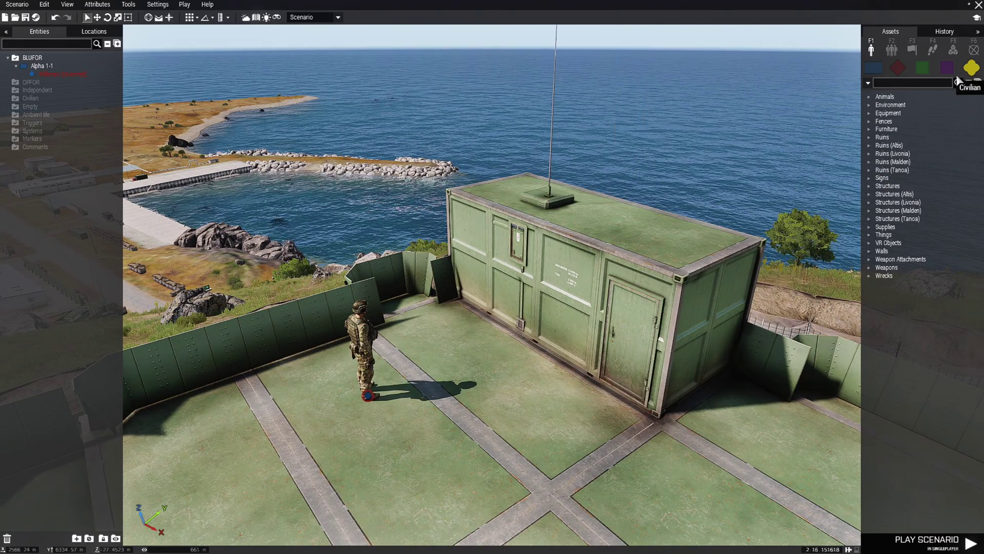
click(907, 87)
text(t)
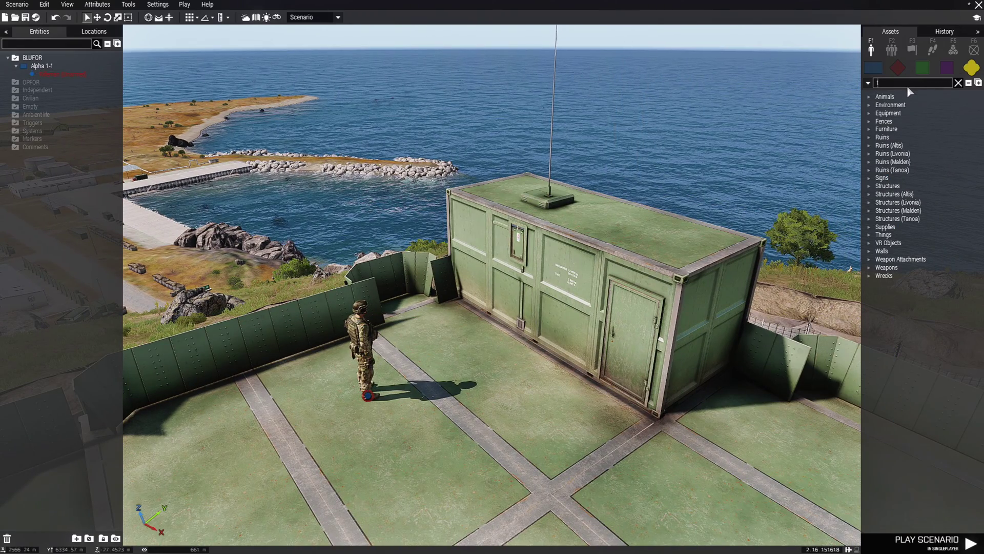
text(able)
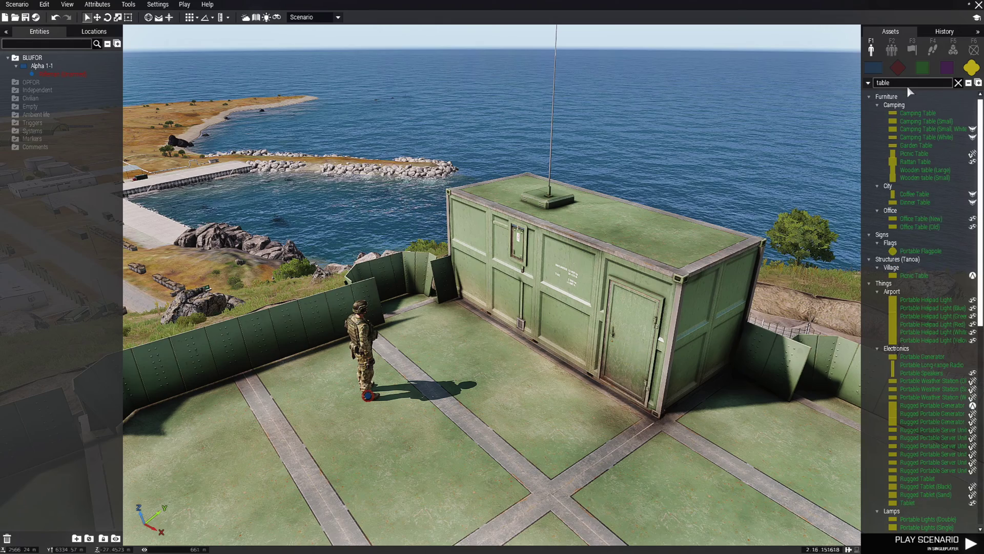
click(926, 115)
scroll(475, 360, up, 3)
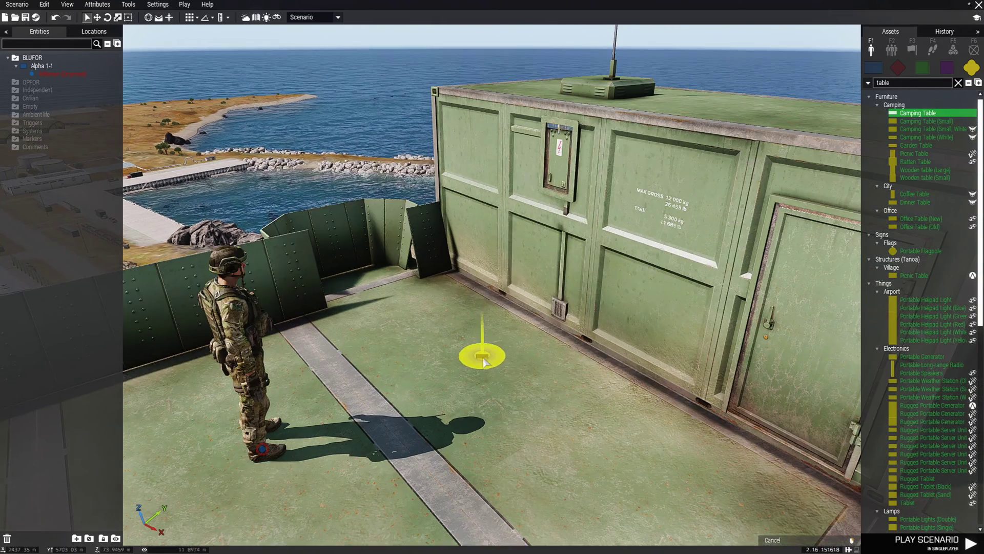
click(474, 360)
scroll(474, 360, up, 3)
drag(501, 283, 636, 286)
drag(530, 283, 558, 265)
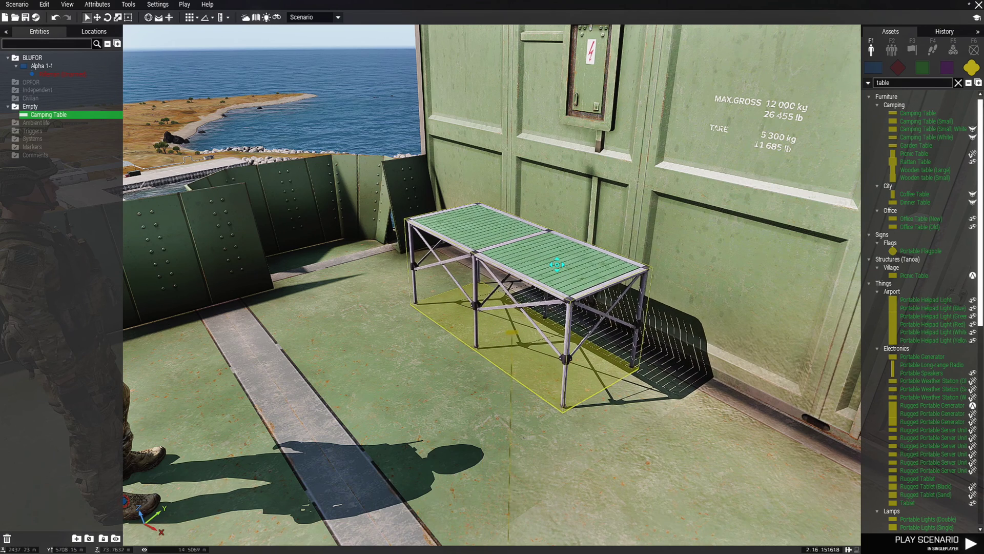
click(542, 470)
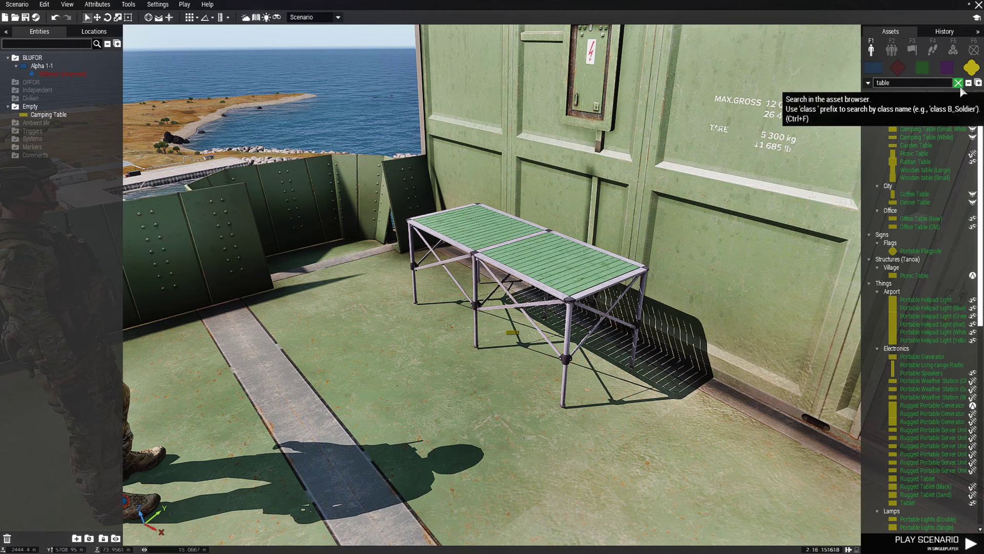
Search 'ammo' and pick the Basic Weapons [NATO] crate for placement
drag(911, 82, 861, 94)
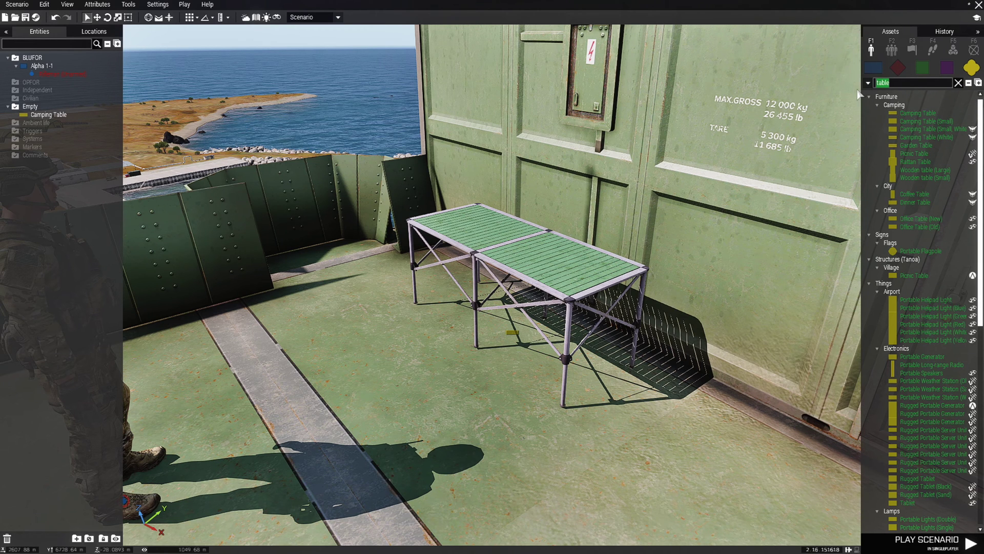
text(am)
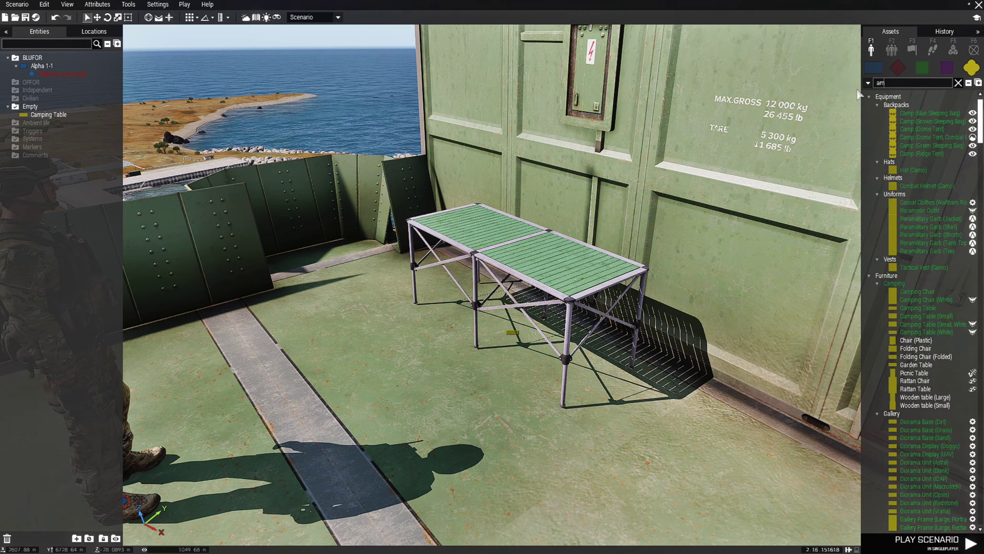
text(mo)
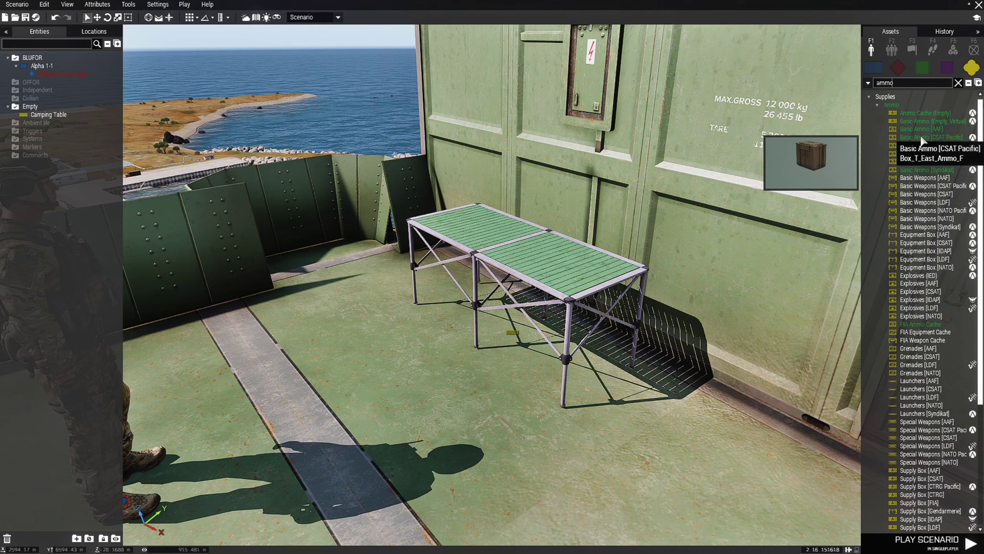
click(922, 219)
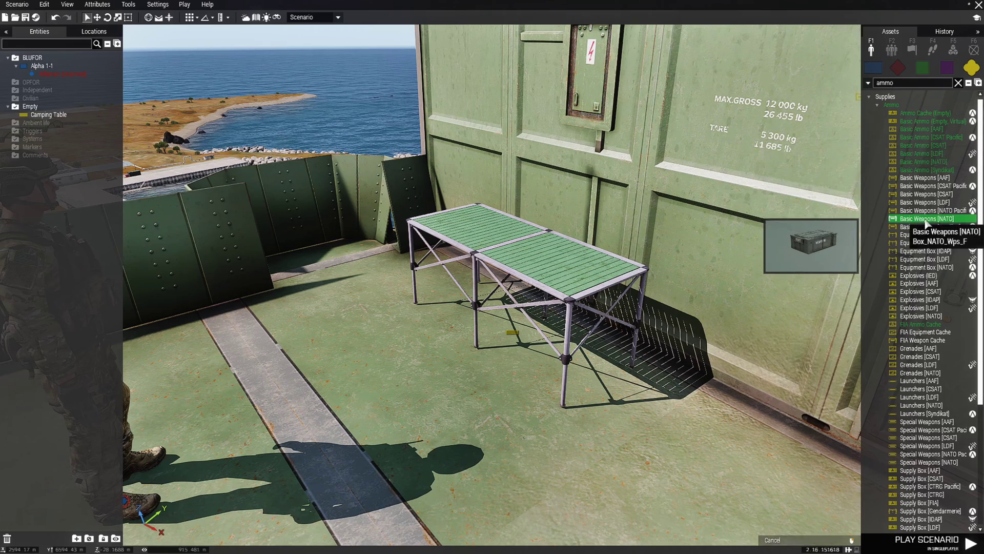
Place the Basic Weapons [NATO] crate on the camping table, rotated square with it
click(512, 250)
scroll(515, 254, up, 2)
scroll(515, 254, up, 3)
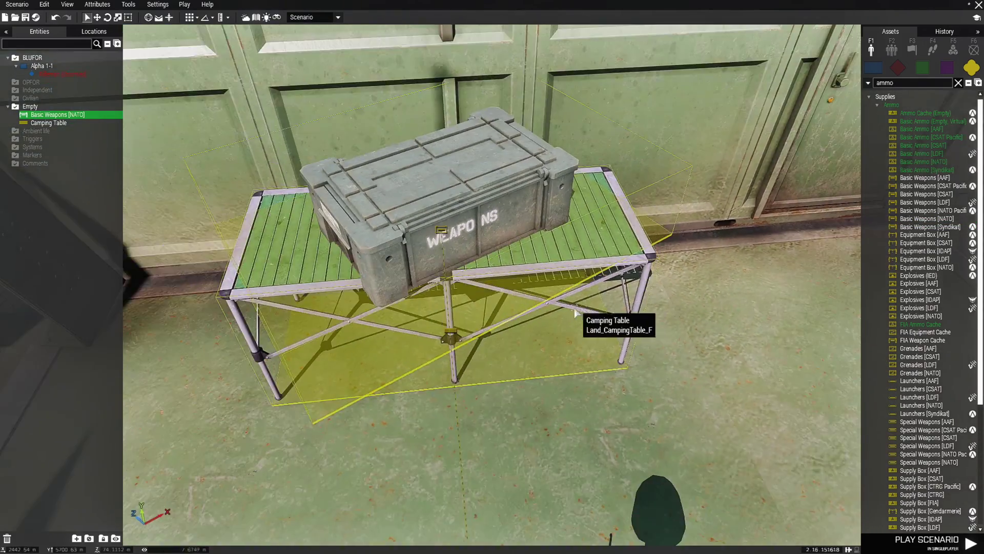
drag(480, 226, 429, 213)
scroll(502, 328, down, 5)
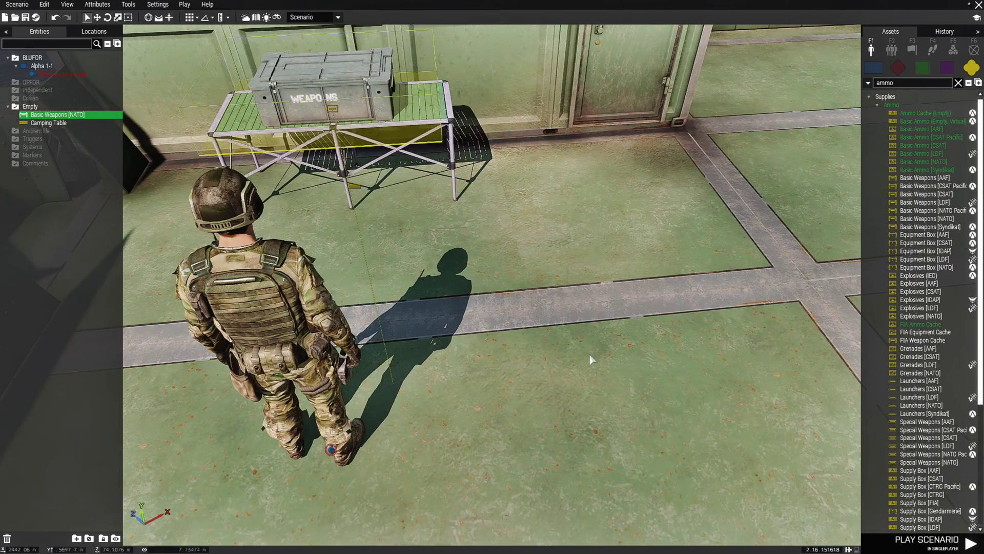
click(574, 347)
Clear the ammo asset search, adjust the camera, and start saving the scenario
scroll(574, 347, down, 4)
click(958, 82)
key(d)
key(a)
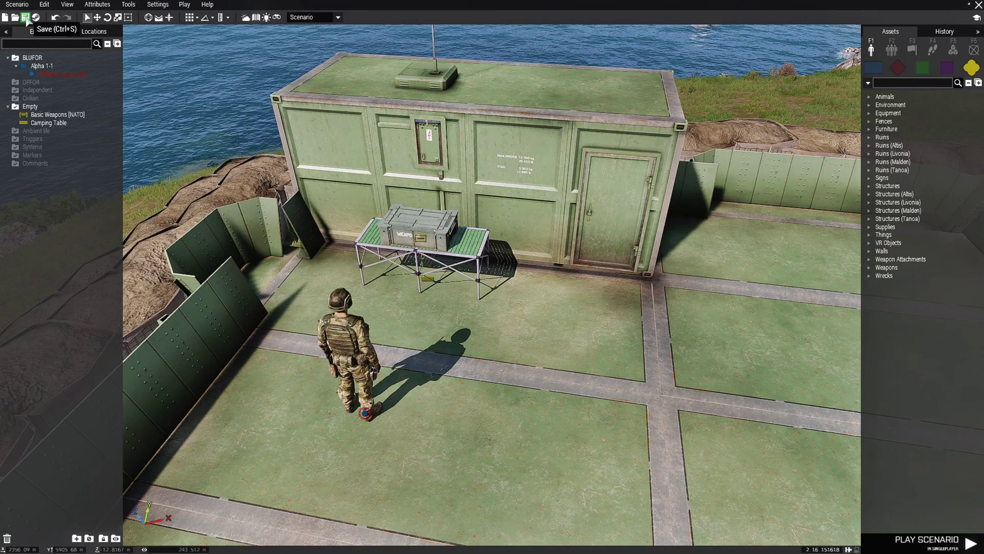
click(26, 19)
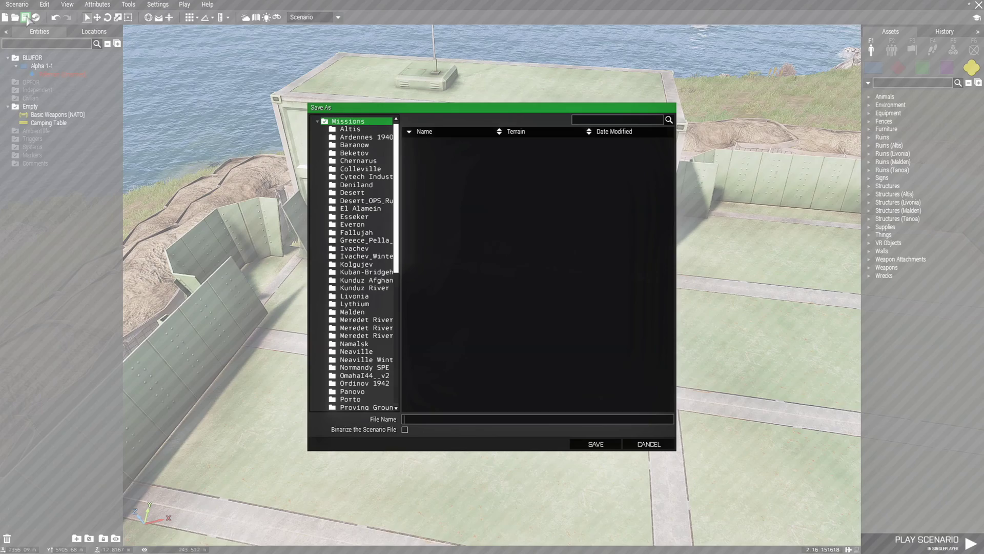
Save the scenario in the Stratis folder as Virtual_Ammobox_System
scroll(377, 333, down, 6)
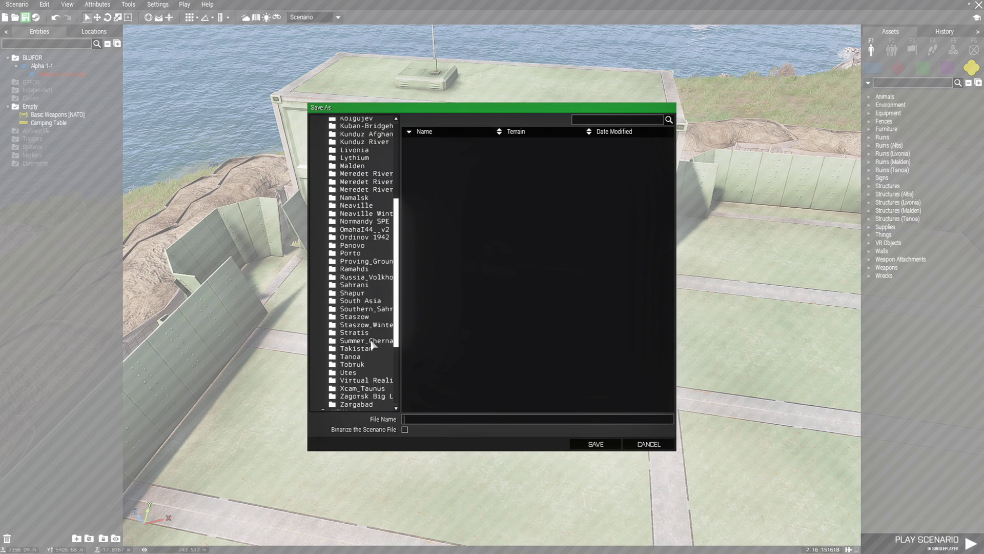
click(362, 334)
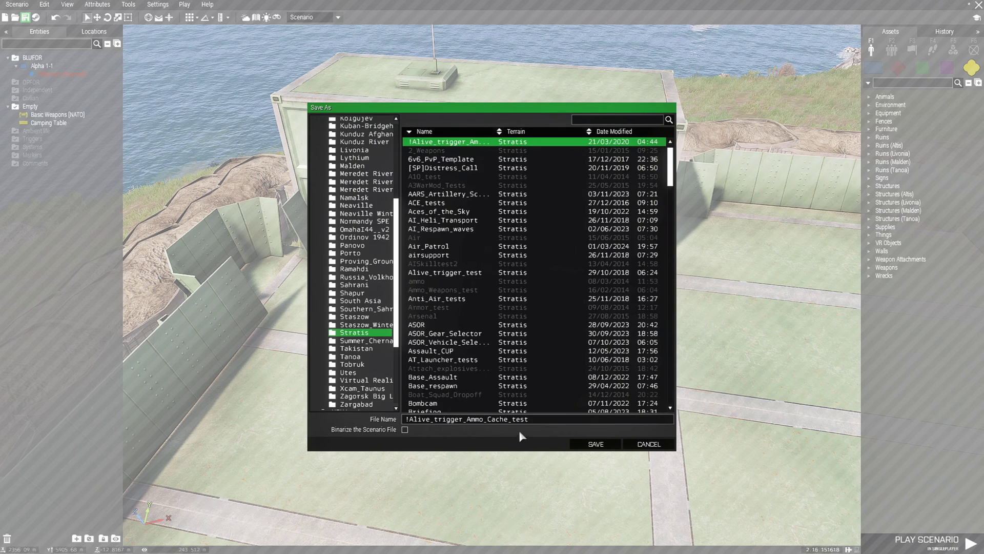
drag(537, 417, 410, 429)
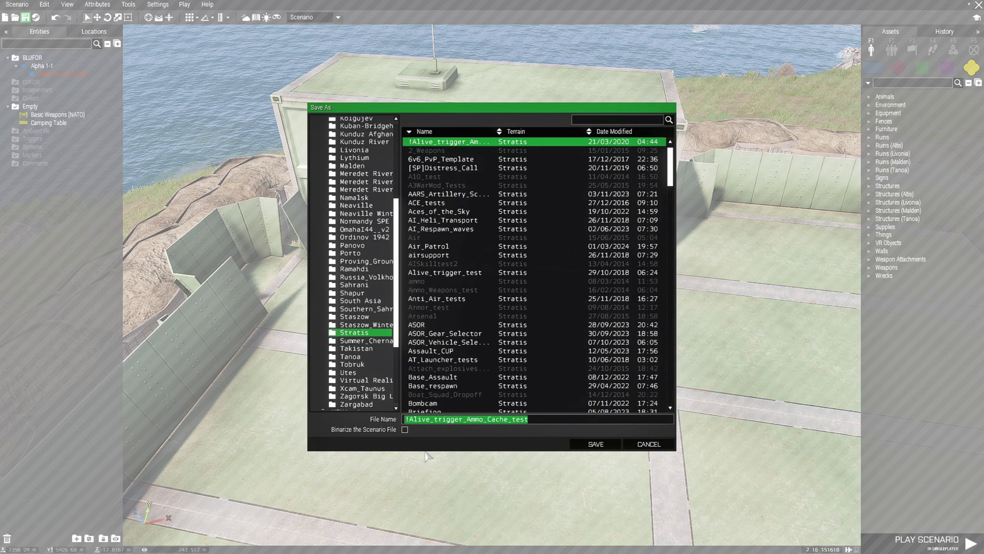
text(Virtual_Ammobox_S)
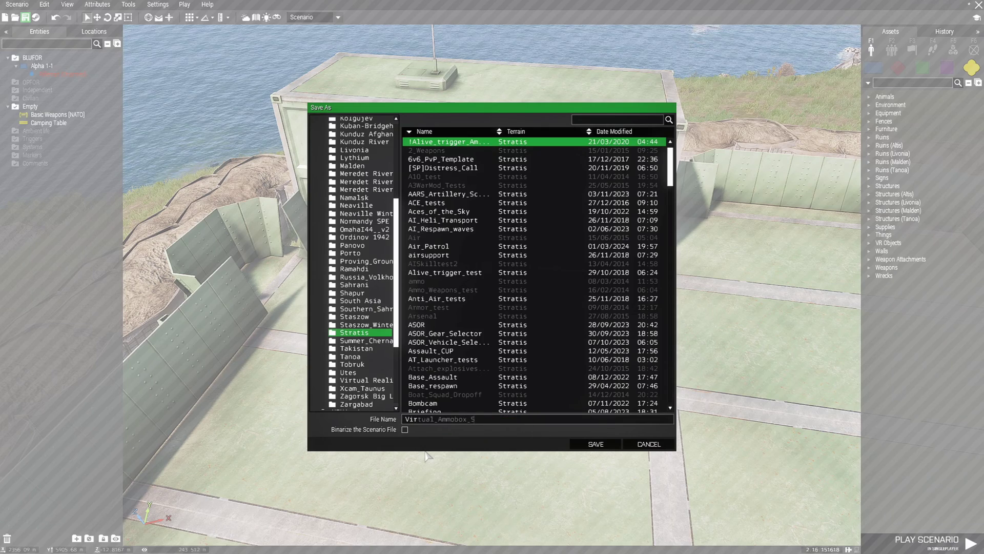
text(ystem)
click(607, 447)
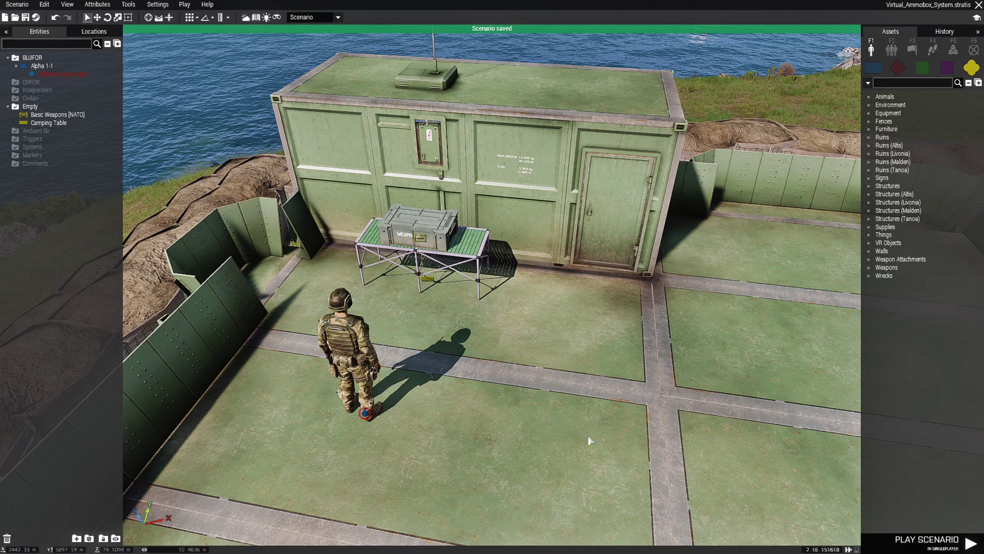
Open the Virtual_Ammobox_System scenario folder on disk from the Scenario menu
click(26, 6)
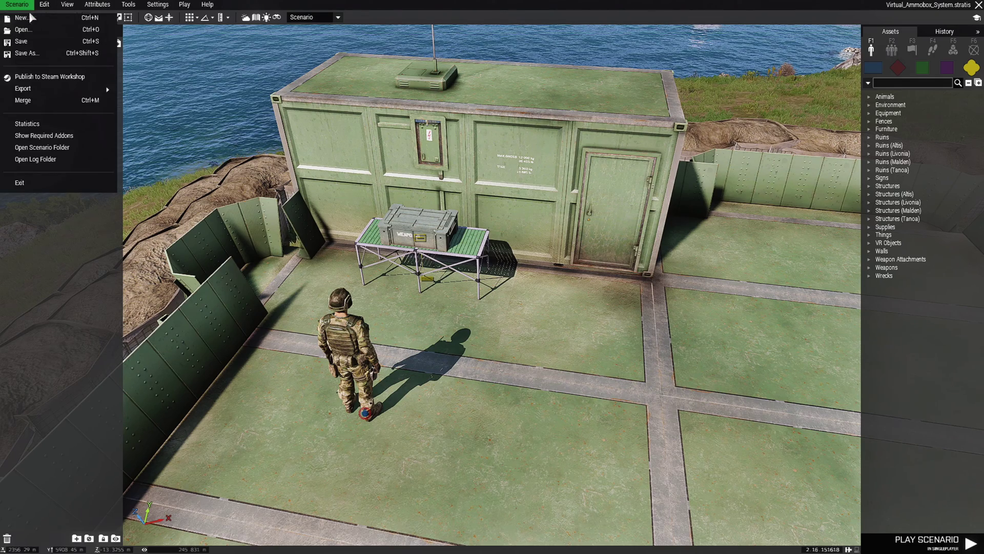
click(93, 150)
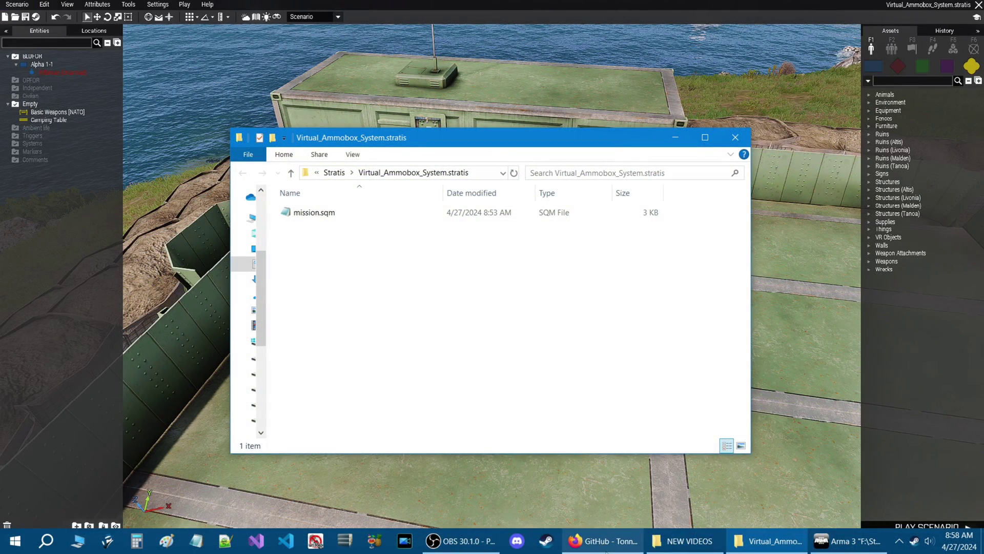
click(603, 540)
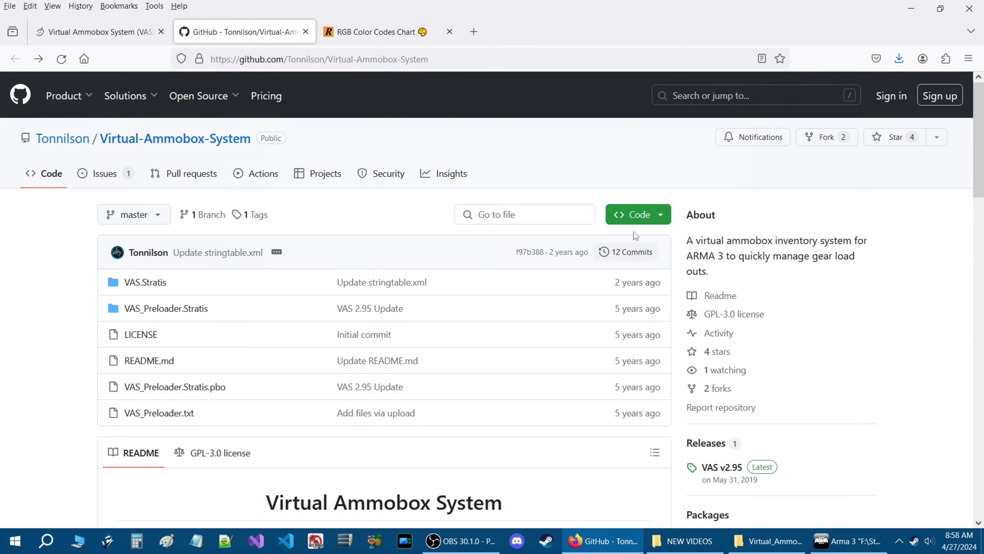
Download the repository via Code > Download ZIP and save it to NEW VIDEOS
click(662, 219)
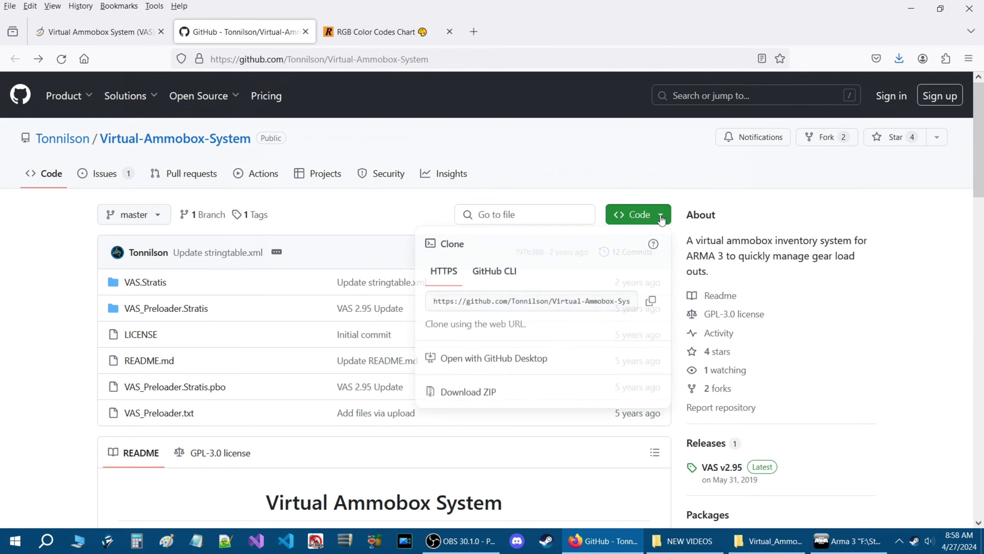
click(463, 392)
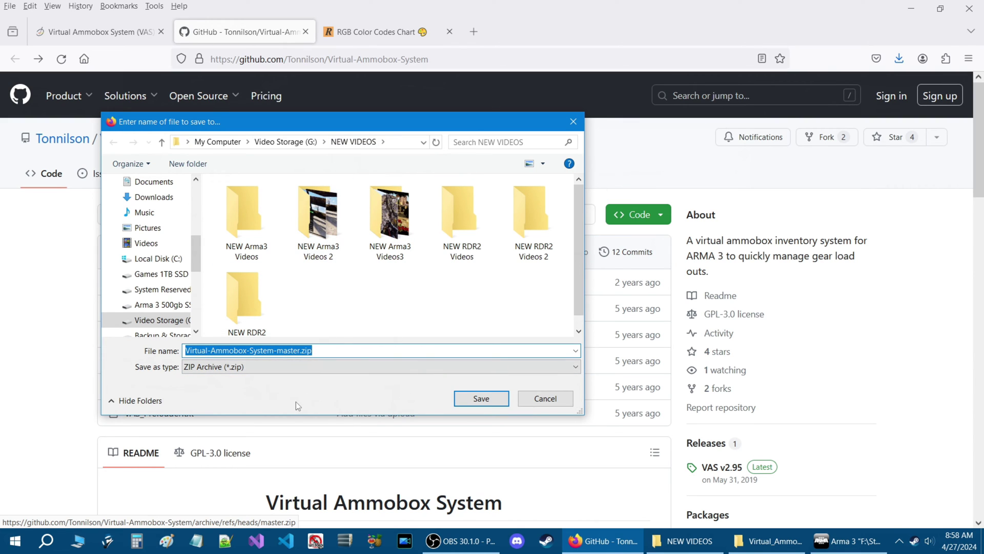
click(471, 400)
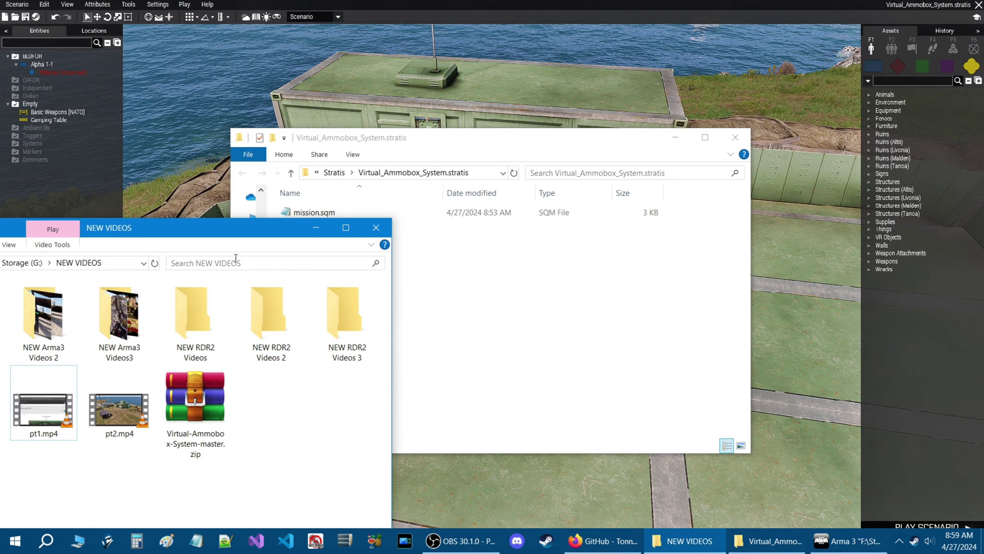
Open the ZIP's Virtual-Ammobox-System-master folder, drag VAS.Stratis into the scenario folder, and close WinRAR
drag(233, 228, 175, 247)
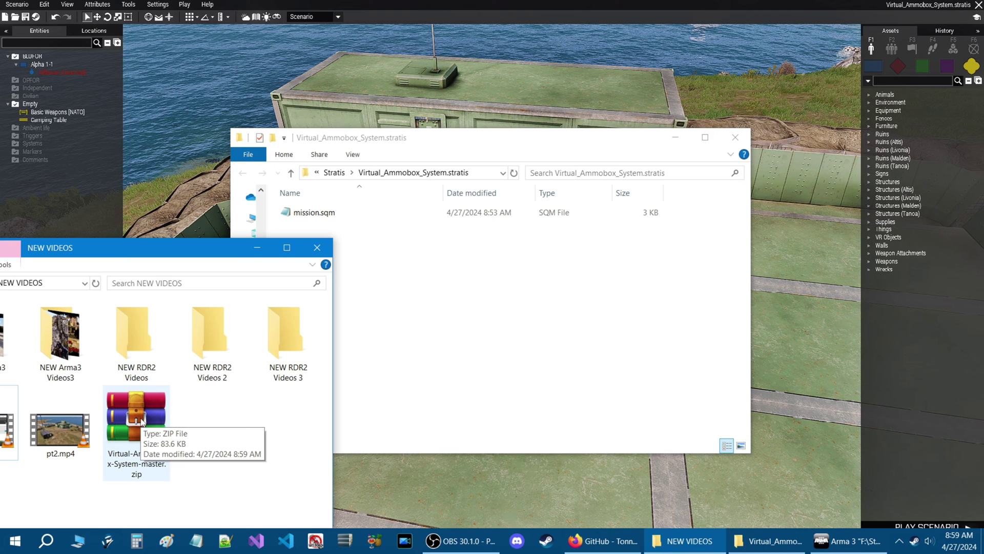
double_click(142, 422)
drag(229, 136, 212, 152)
click(93, 262)
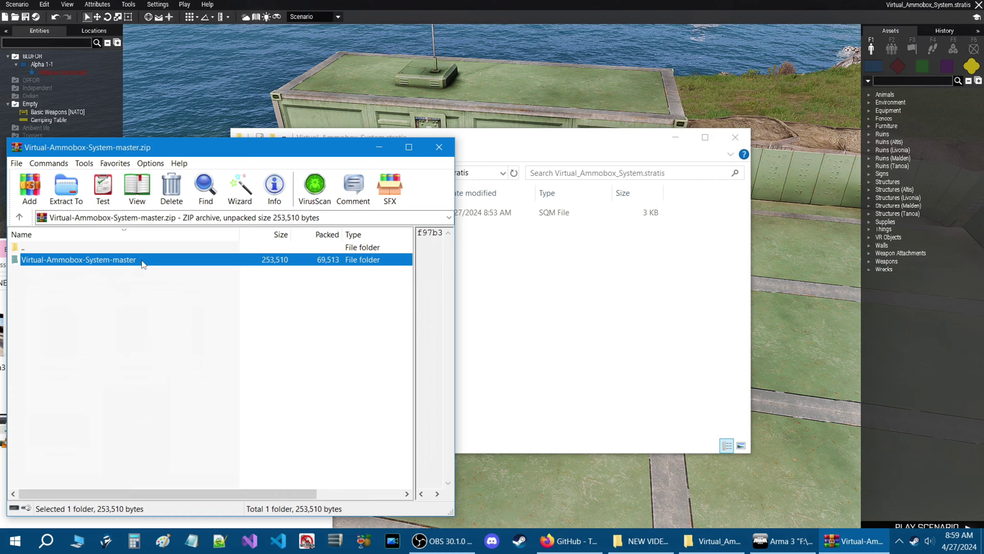
double_click(143, 262)
mouse_move(154, 154)
mouse_down()
mouse_move(174, 135)
mouse_move(162, 151)
mouse_up()
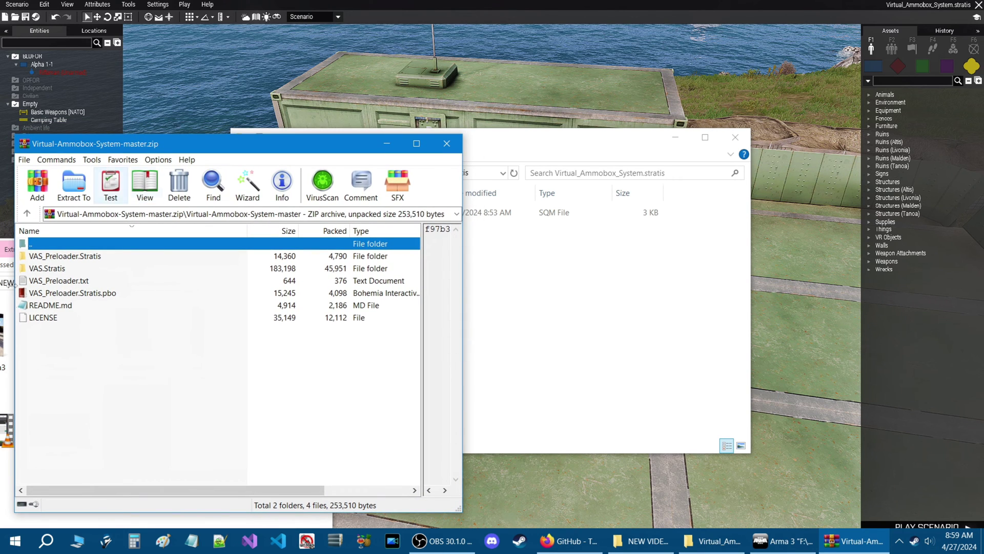
click(59, 269)
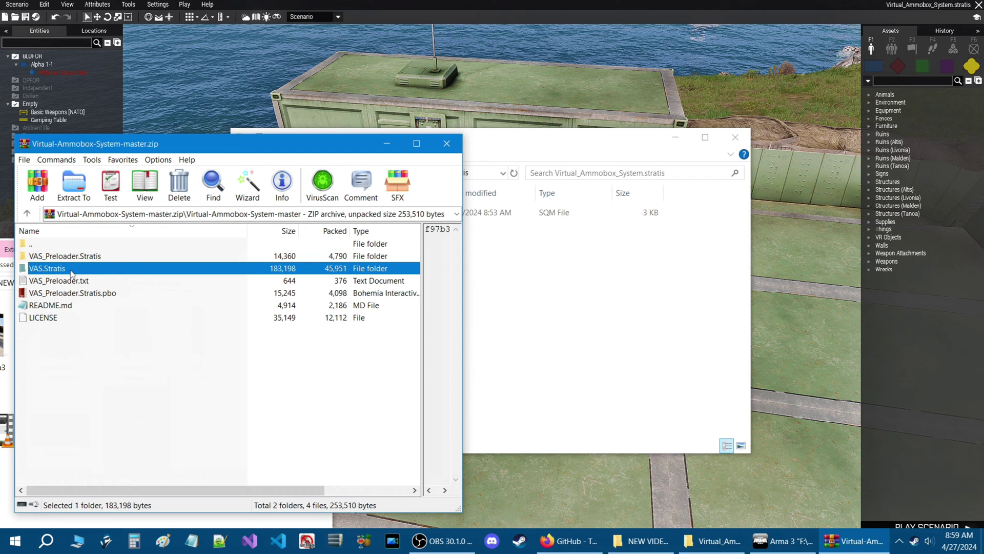
drag(120, 277, 559, 349)
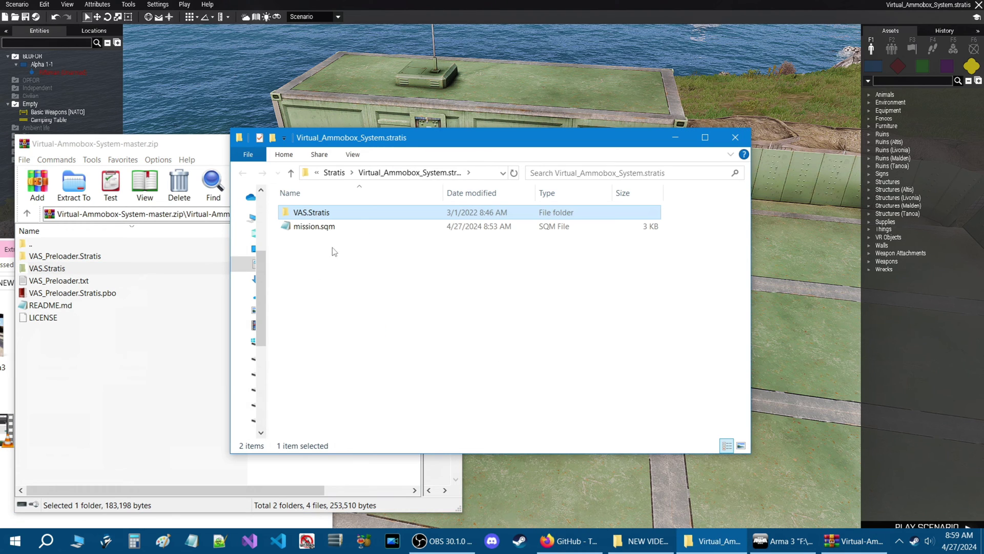
click(157, 365)
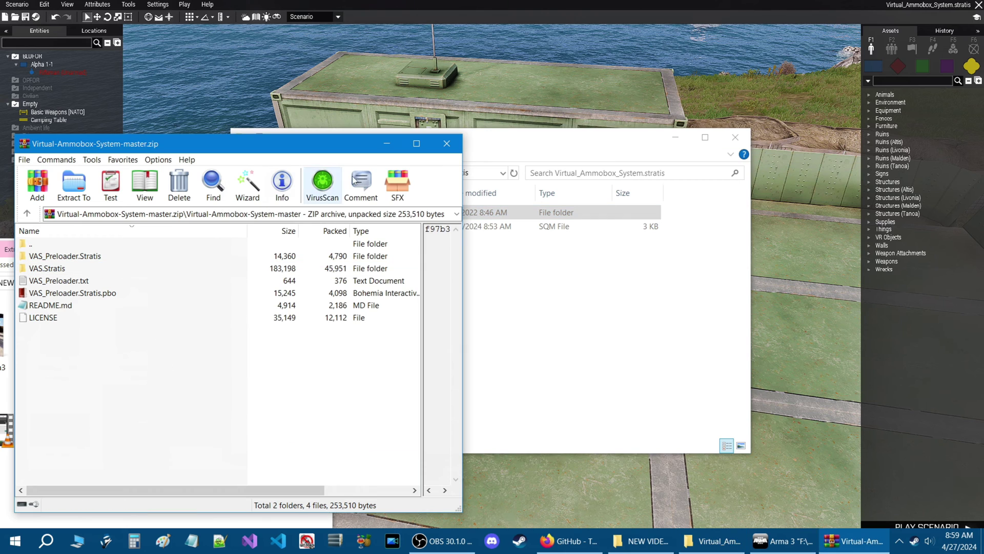
click(446, 144)
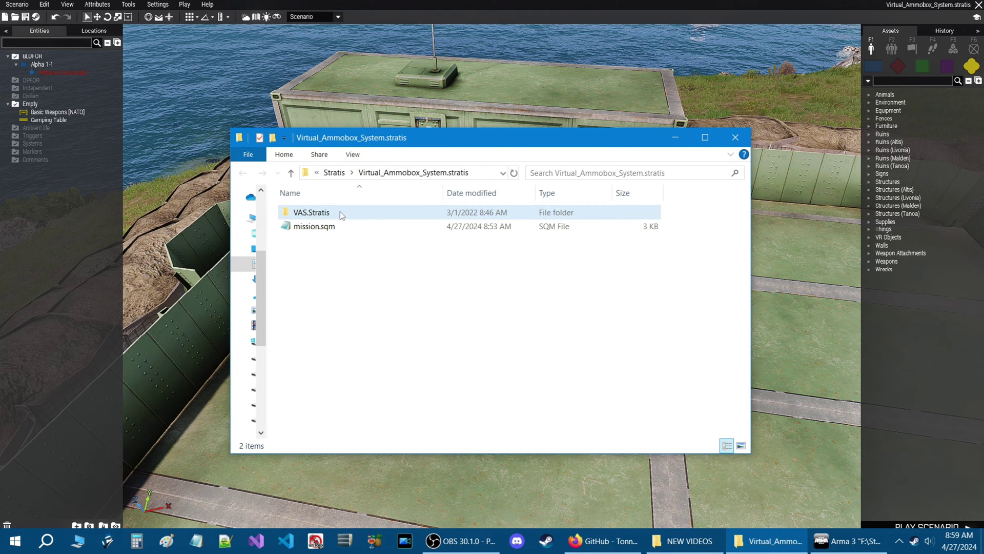
Move the VAS folder, description.ext and stringtable.xml from VAS.Stratis into the scenario folder
double_click(342, 211)
drag(303, 14, 768, 186)
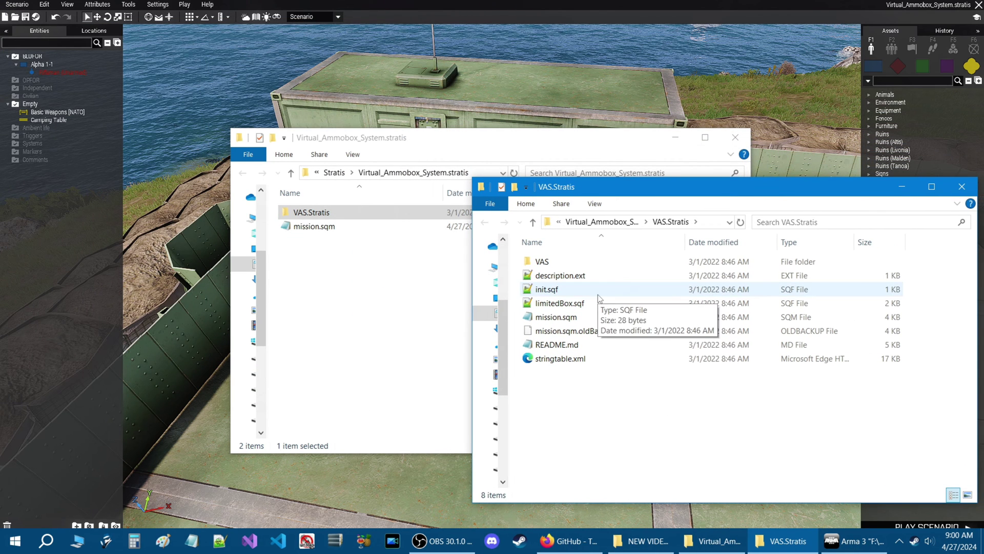
click(553, 263)
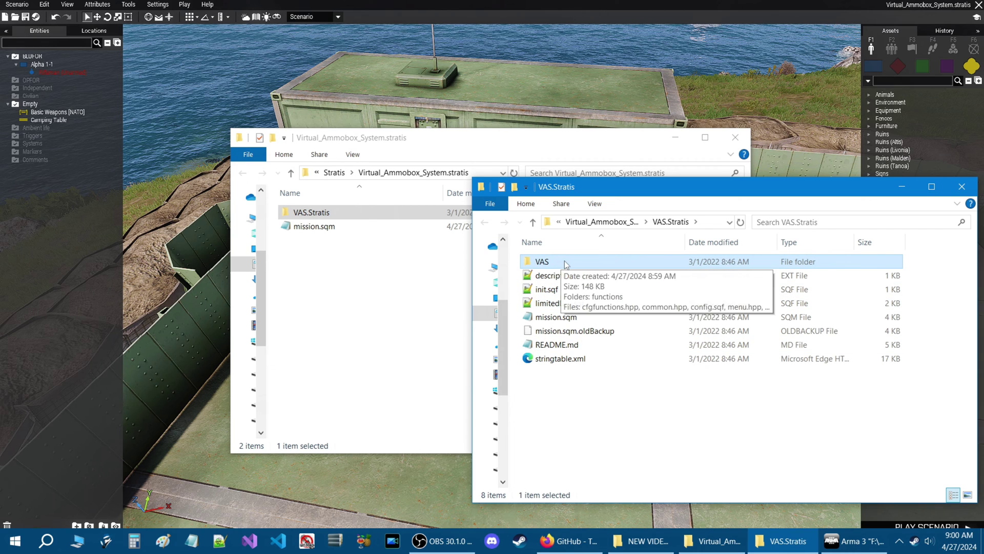
drag(564, 263, 402, 295)
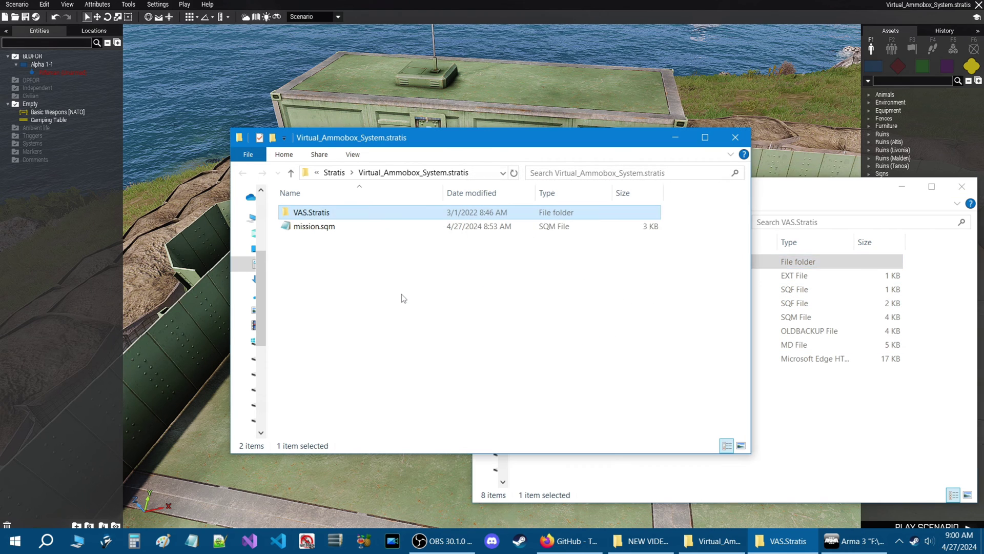
click(794, 290)
click(595, 262)
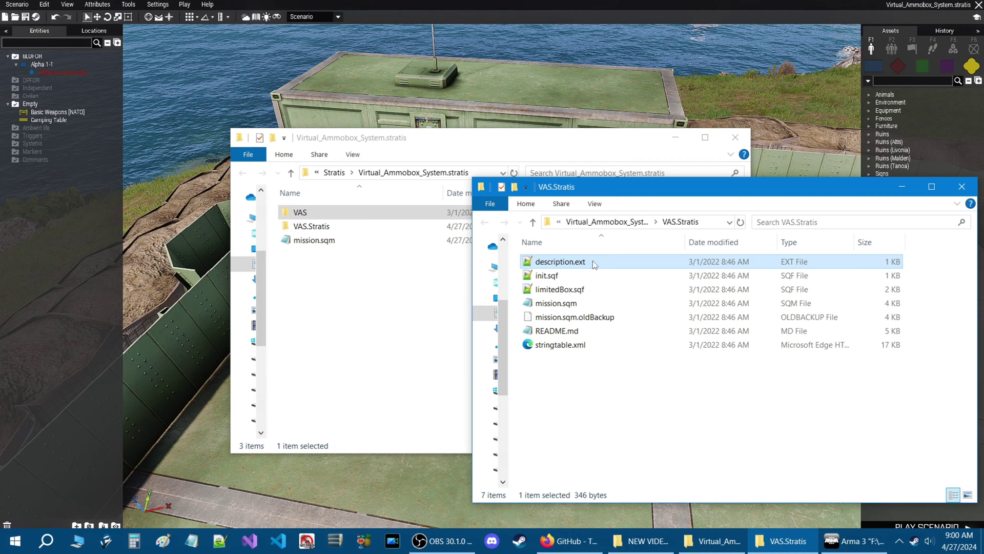
drag(597, 260, 391, 302)
click(814, 188)
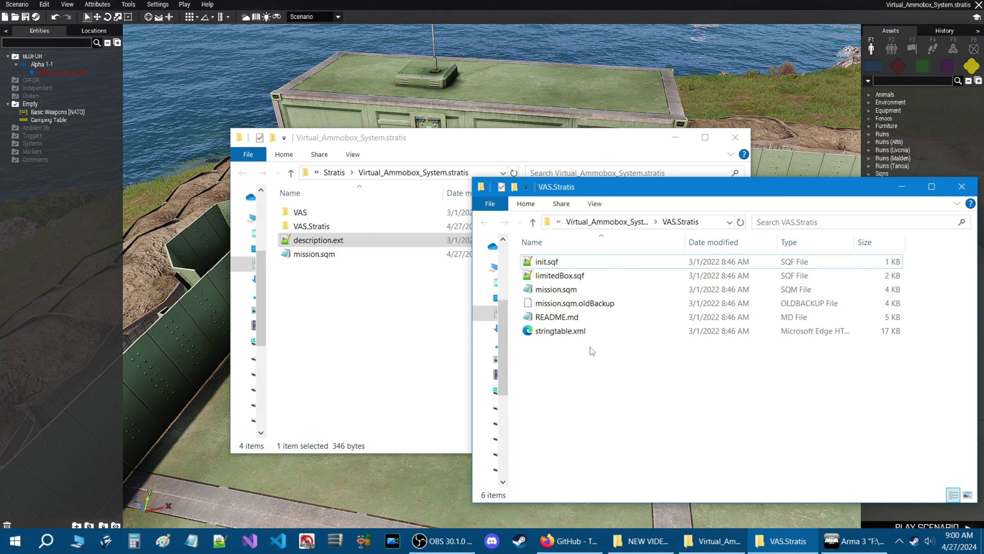
click(568, 335)
drag(575, 334, 375, 336)
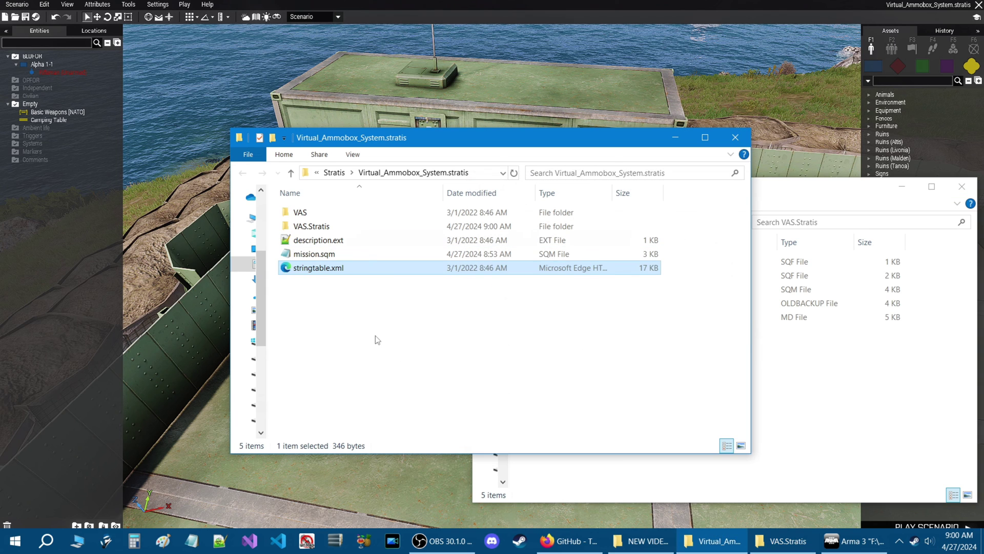
Close the VAS.Stratis window and delete the now-empty VAS.Stratis folder
click(814, 435)
drag(684, 186, 465, 201)
click(743, 201)
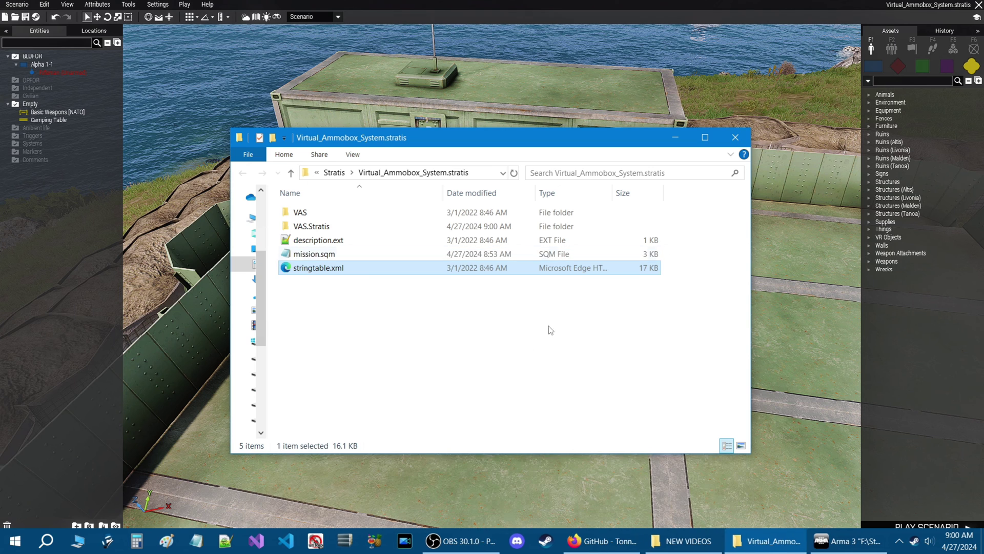
click(328, 228)
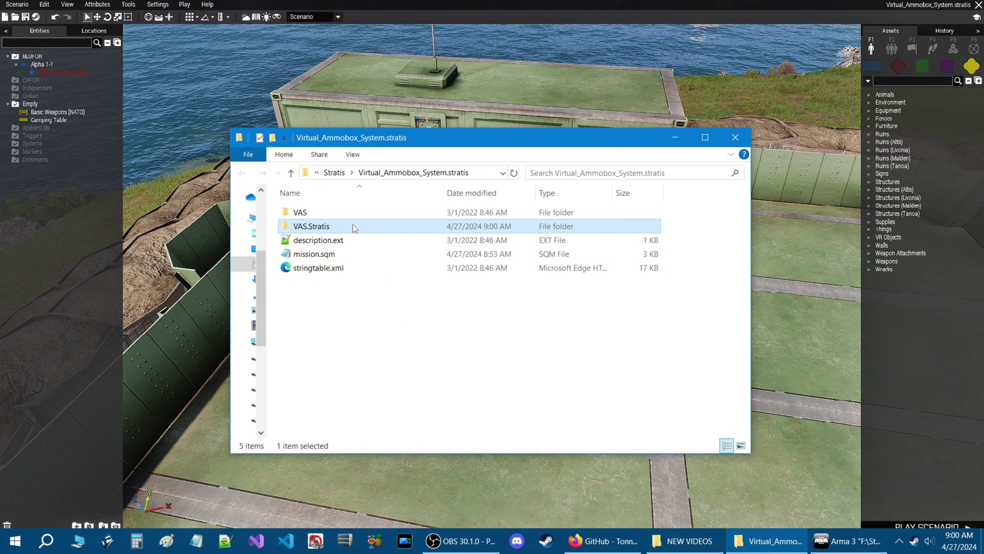
key(Delete)
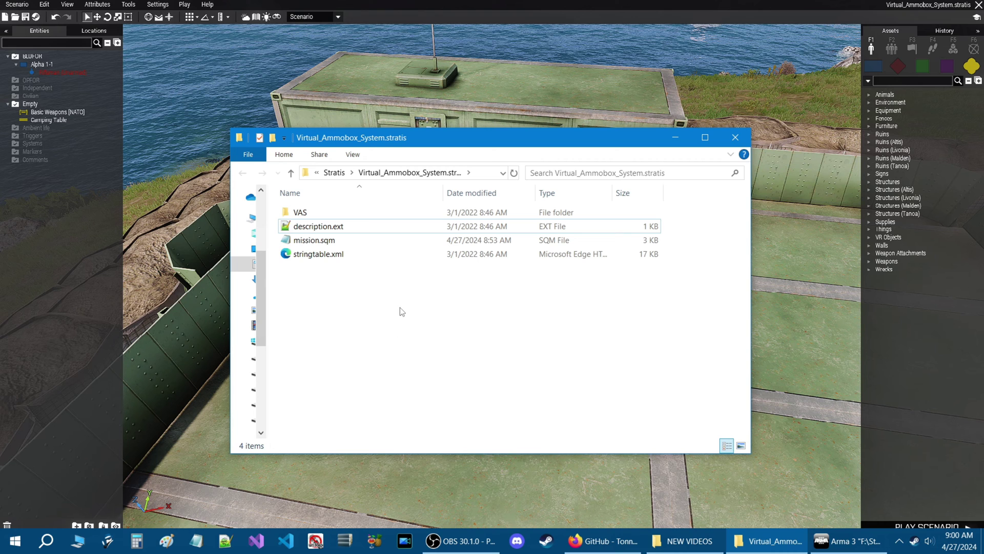
Check the VAS, description.ext and stringtable.xml files, then open description.ext in Notepad++
click(320, 214)
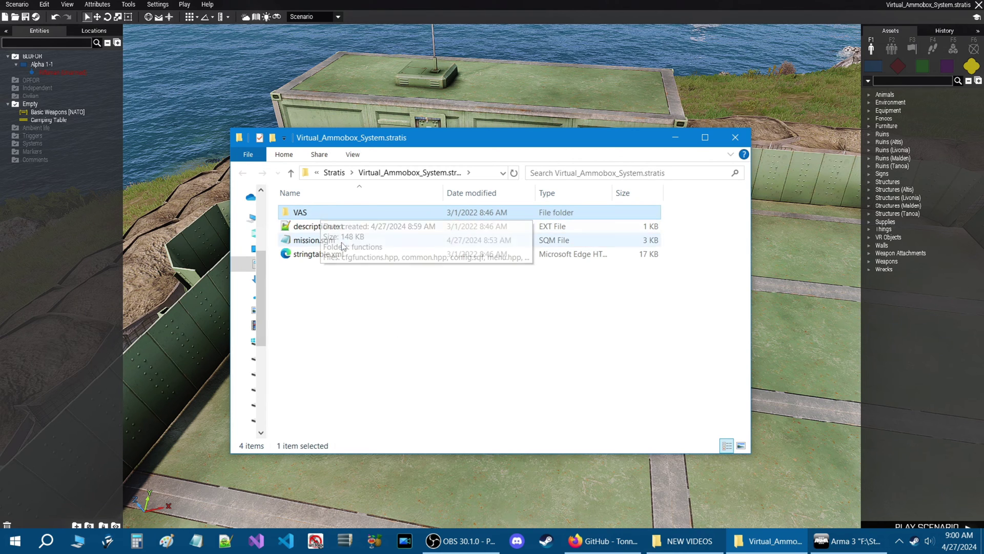
click(313, 227)
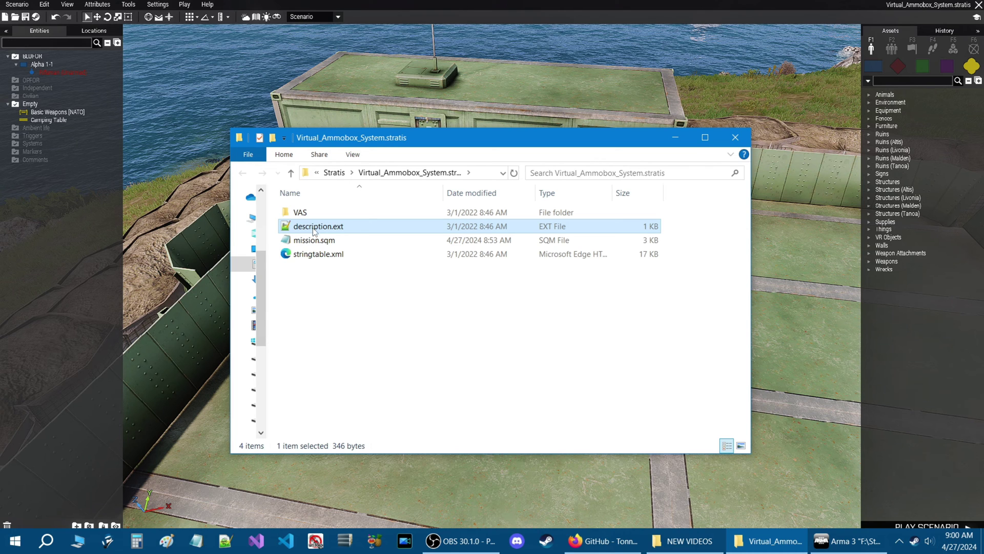
click(315, 256)
click(407, 330)
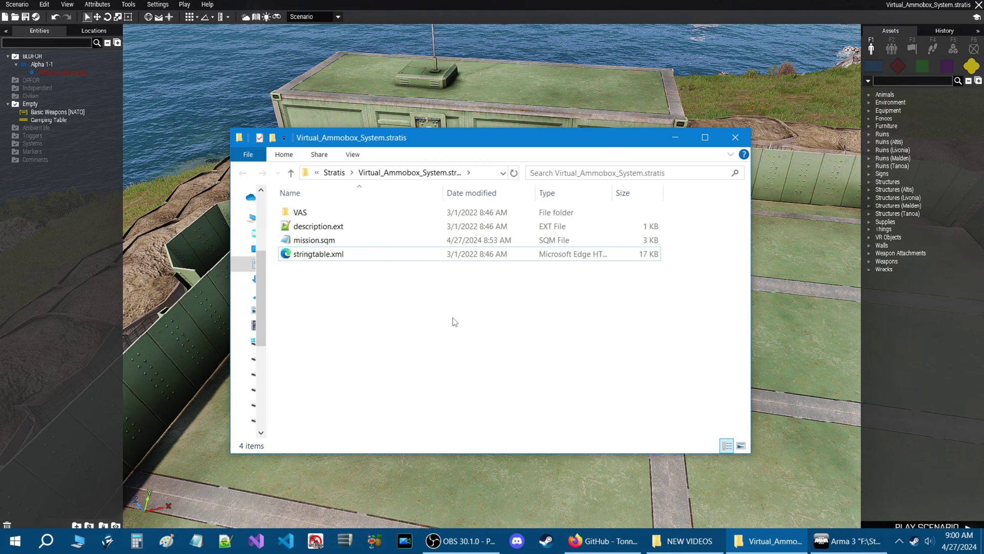
double_click(317, 227)
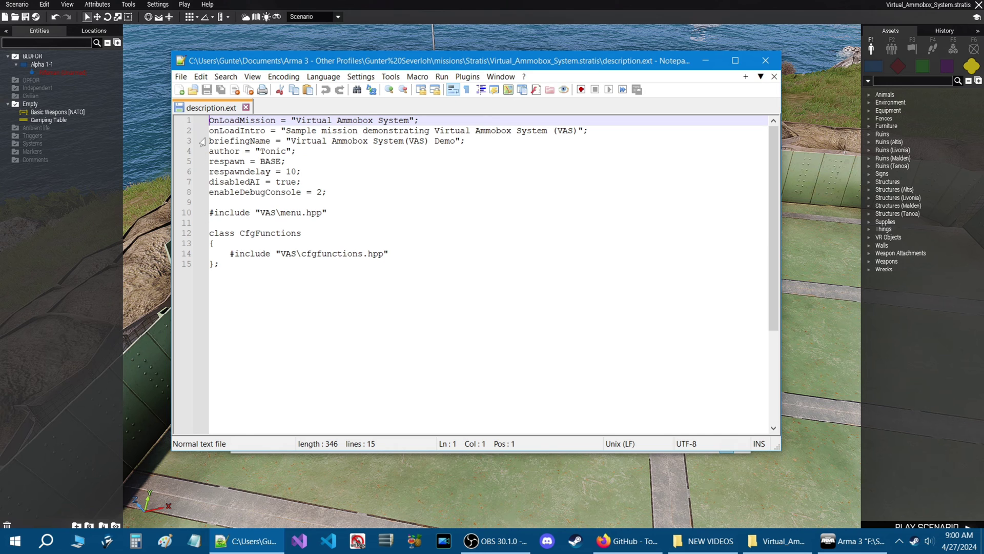
Inspect description.ext's mission settings lines and the VAS includes and CfgFunctions block
drag(210, 121, 325, 194)
click(303, 270)
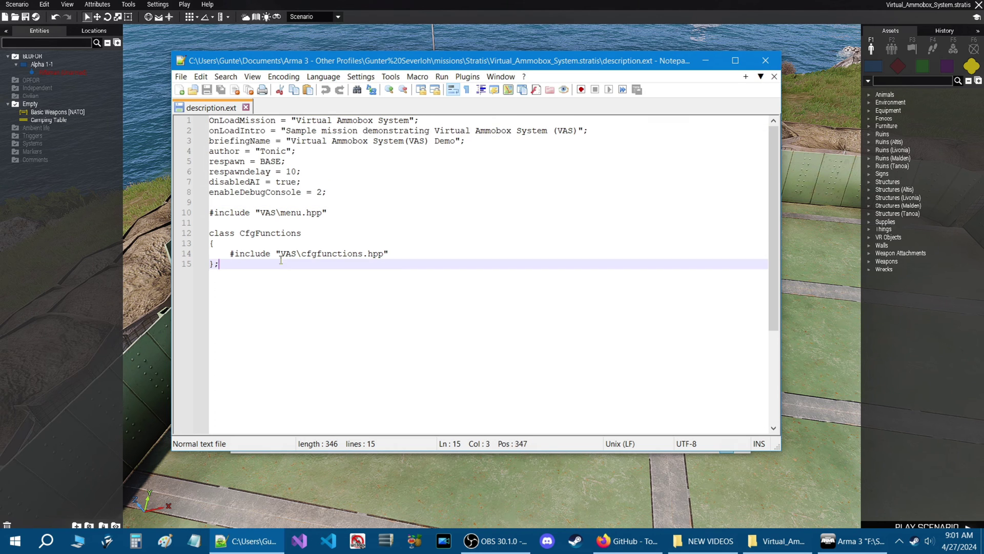
drag(212, 216, 365, 274)
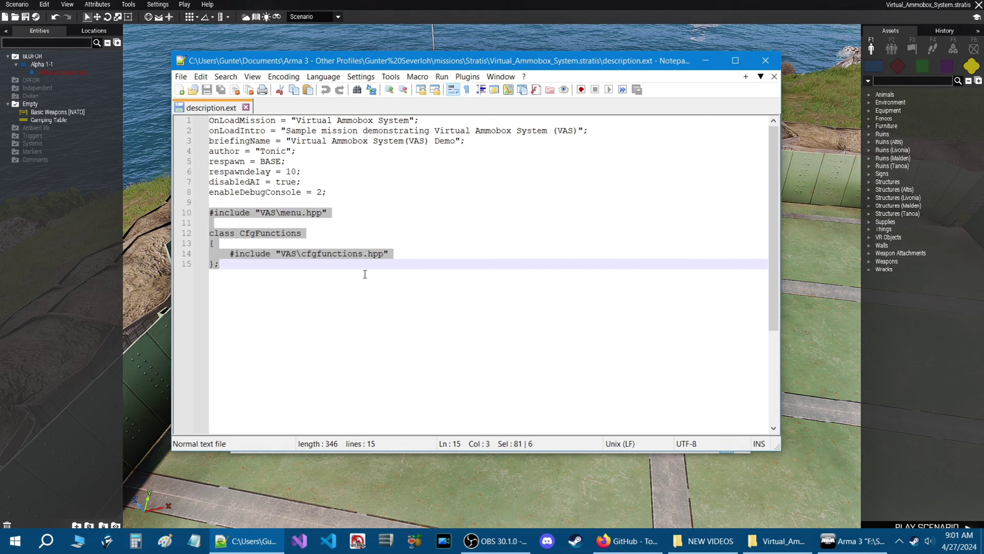
click(337, 303)
click(628, 541)
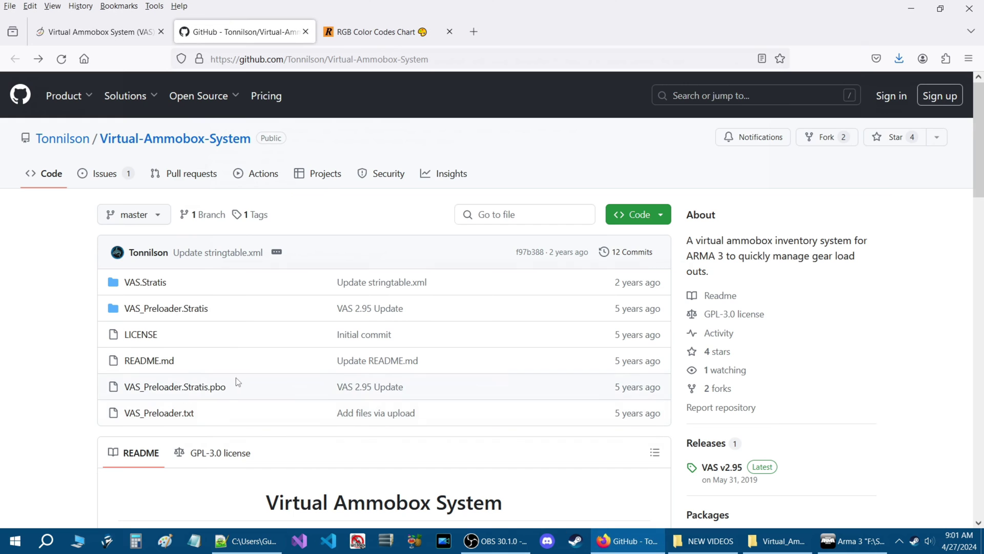
Review the README's description.ext code block and its addAction line
scroll(239, 378, down, 10)
scroll(200, 367, down, 4)
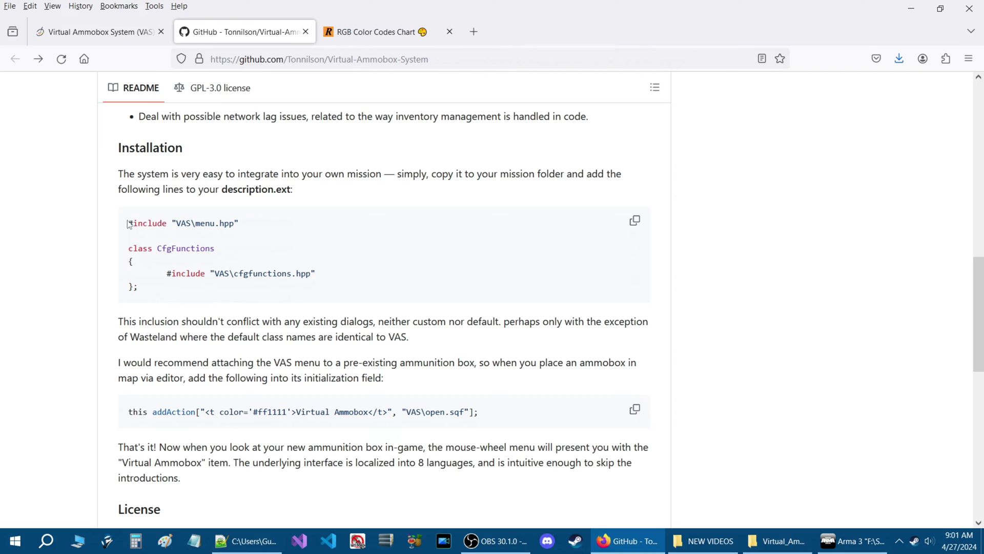
drag(138, 224, 295, 290)
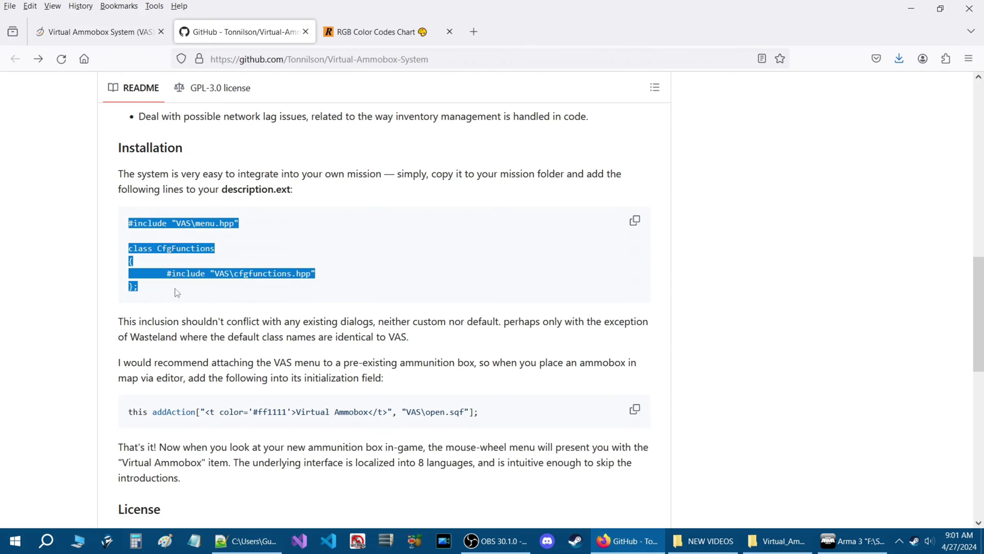
click(98, 282)
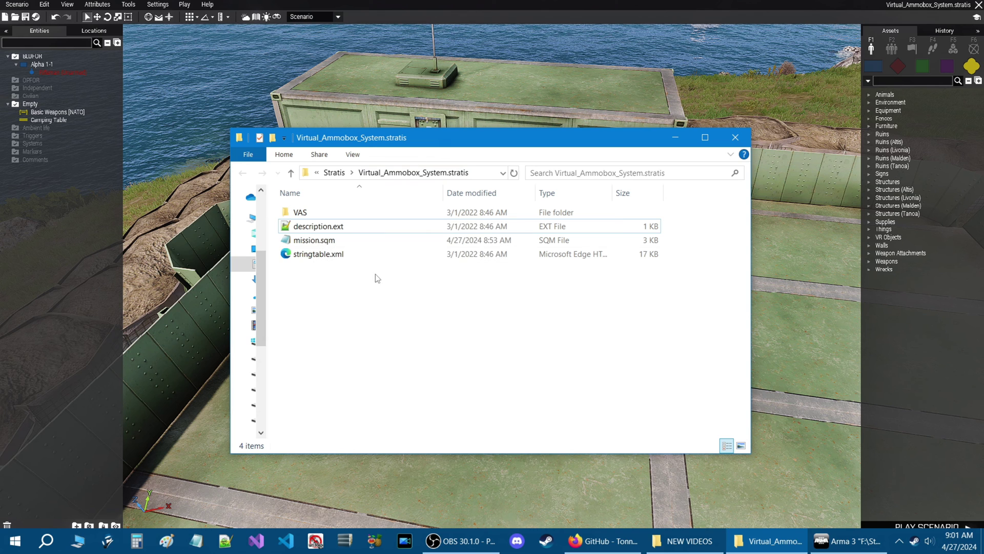
click(610, 542)
scroll(91, 332, down, 3)
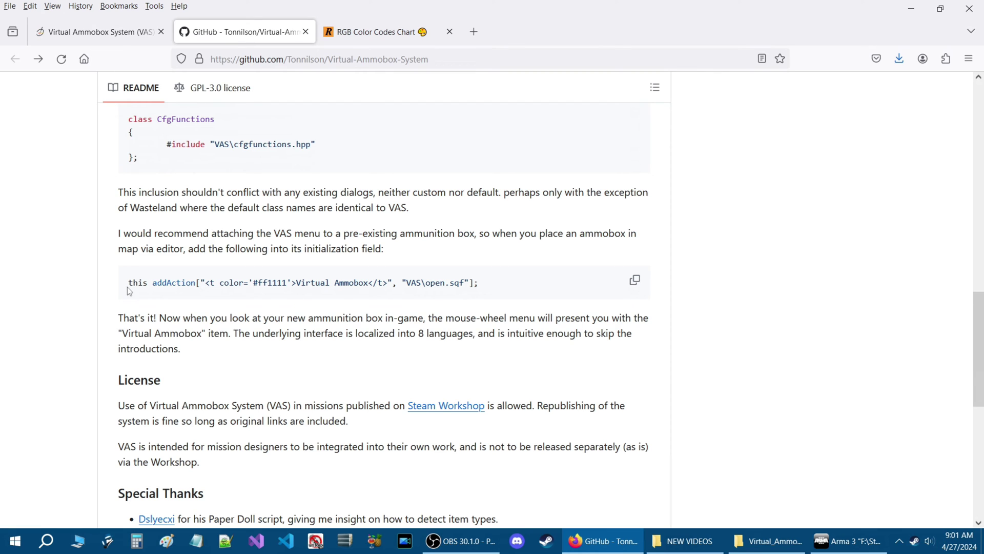
drag(127, 285, 496, 291)
click(516, 282)
Compare with the forum's addAction line, then copy the README's addAction line to the clipboard
click(67, 35)
scroll(154, 328, down, 5)
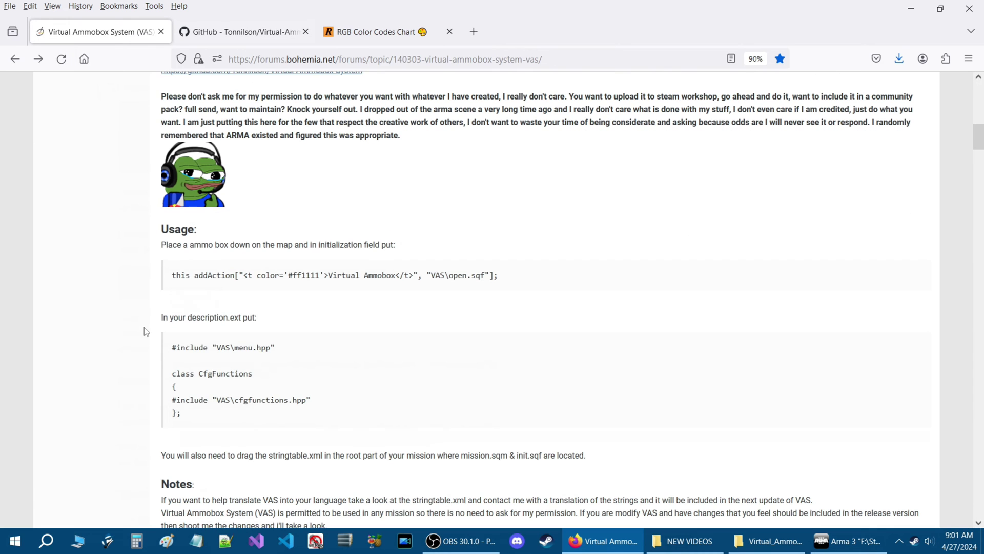
drag(173, 275, 544, 279)
click(546, 282)
key(ctrl+Tab)
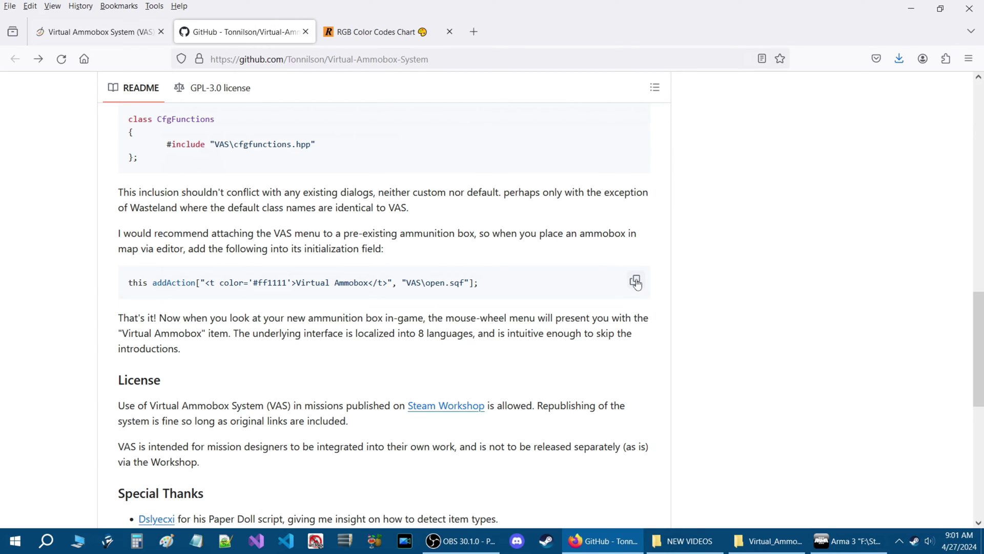
click(636, 282)
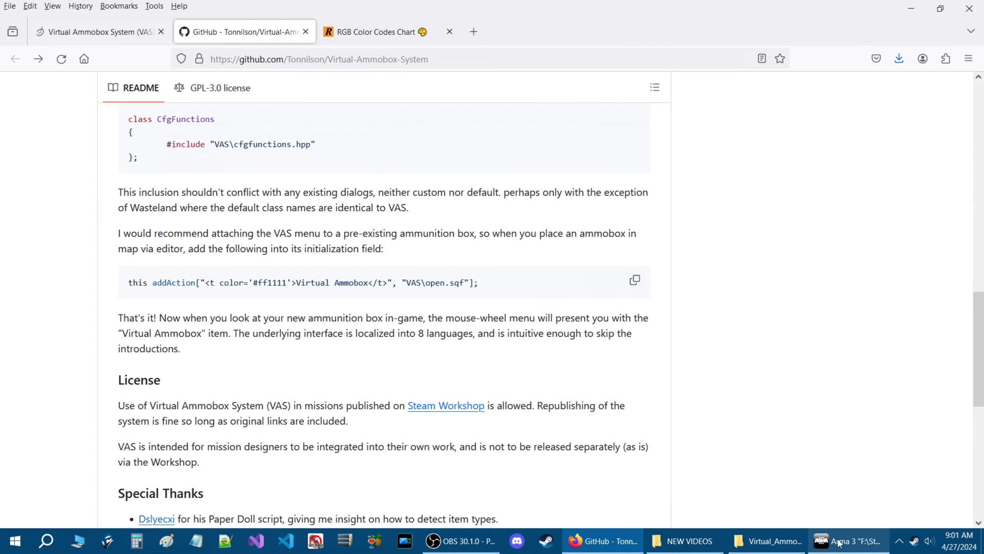
mouse_move(839, 544)
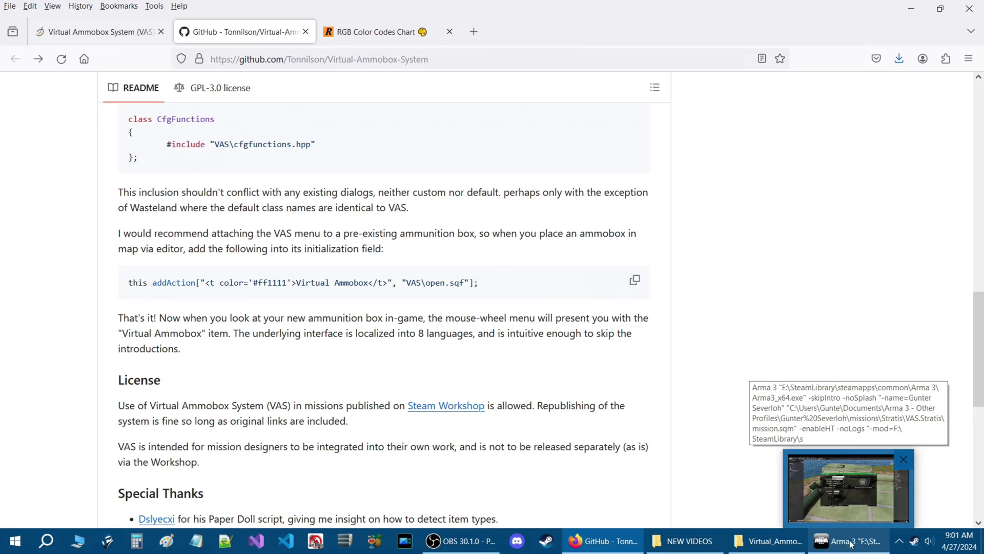
click(848, 547)
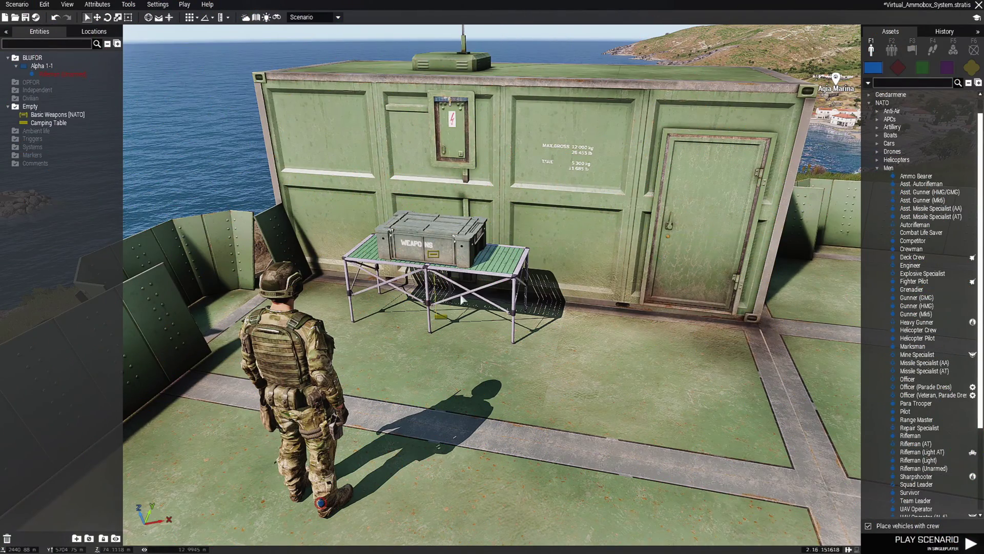
Paste the VAS addAction line into the Basic Weapons [NATO] box's Init, then save and play the scenario
double_click(449, 252)
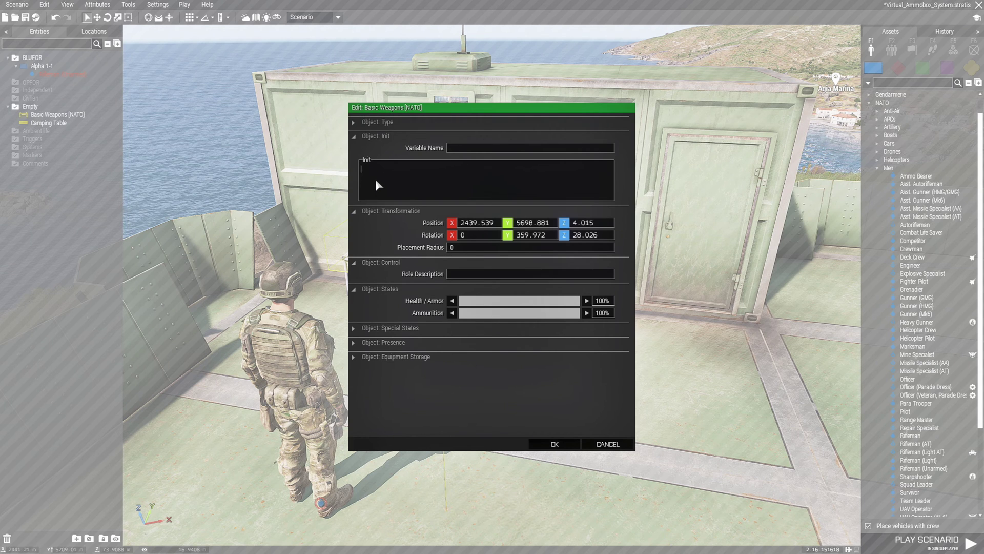
key(ctrl+v)
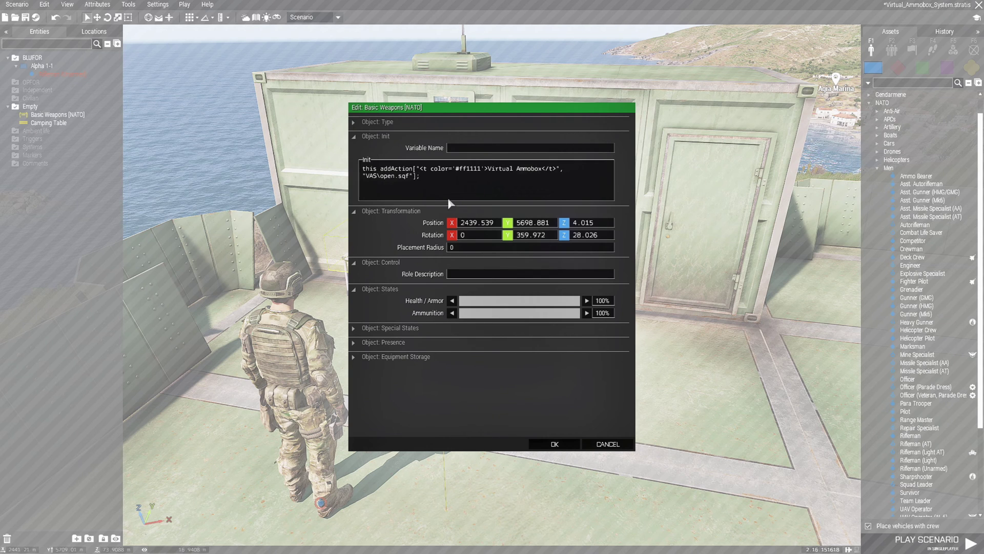
click(566, 444)
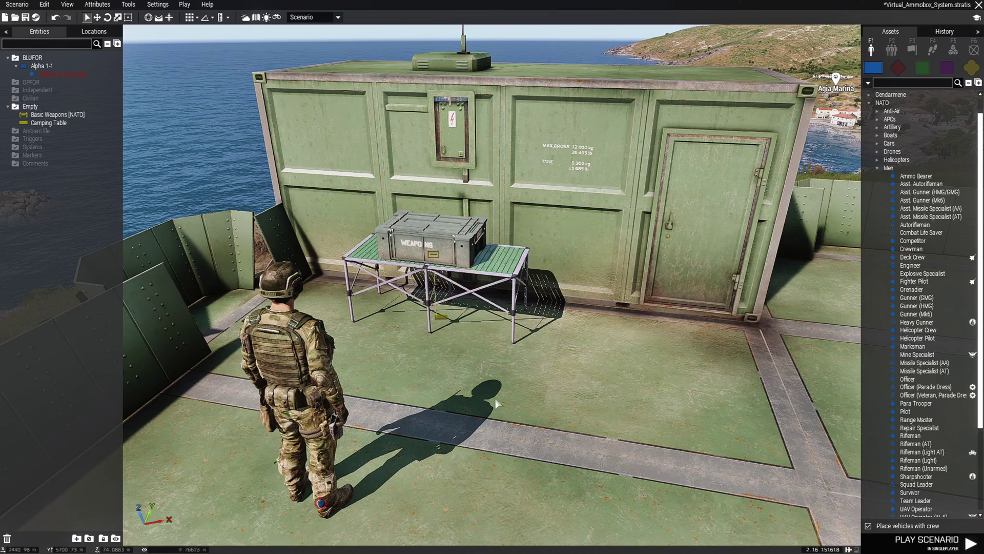
click(25, 17)
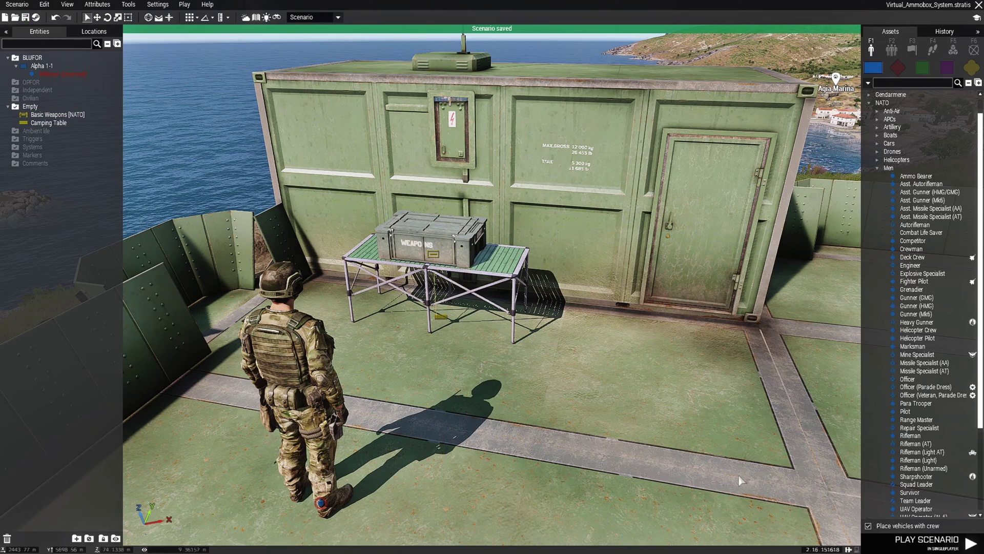
click(884, 544)
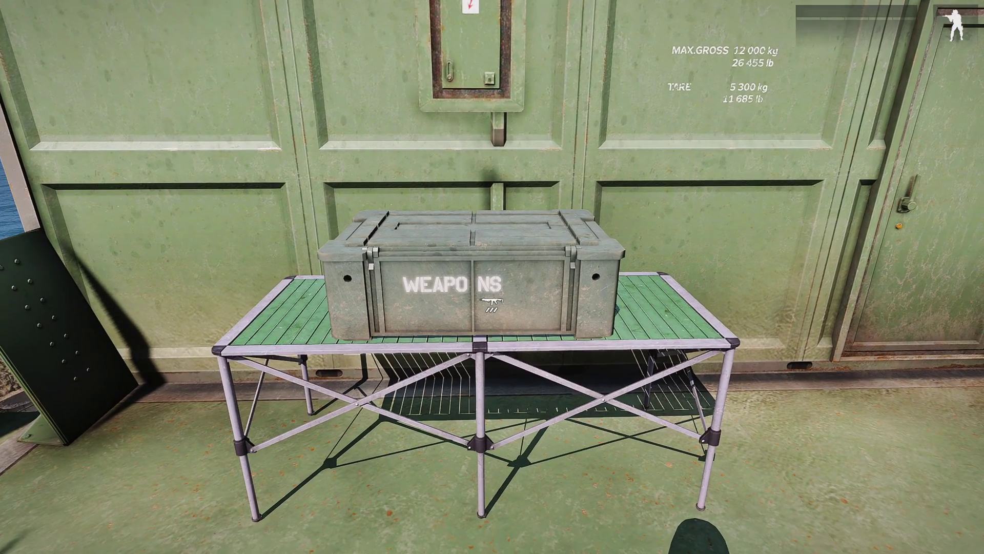
Walk up to the weapons crate and choose its Virtual Ammobox action
key(w)
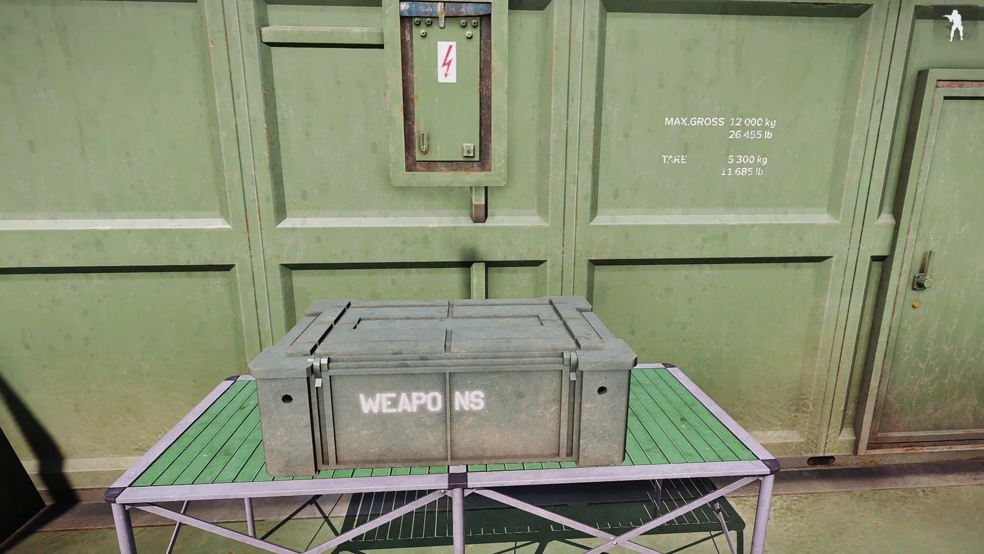
key(w)
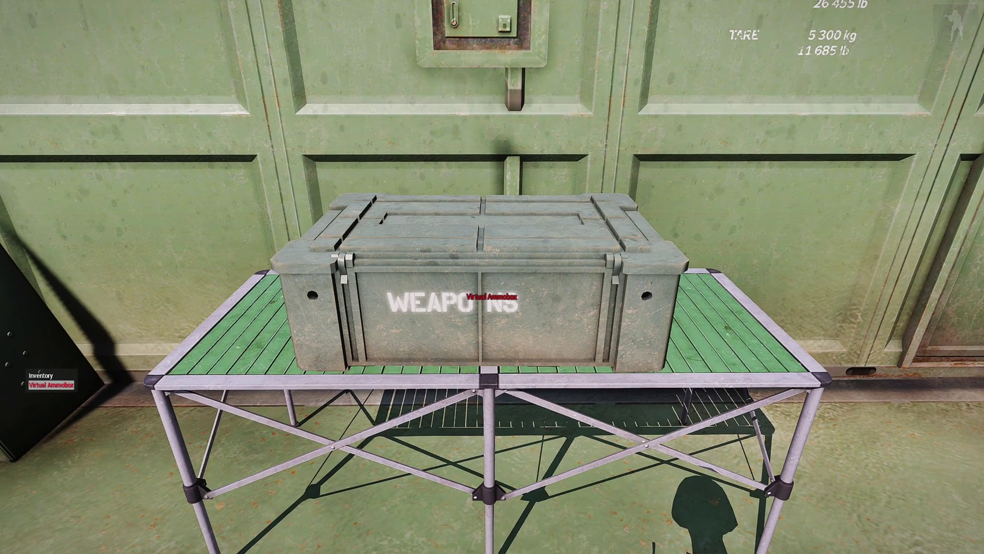
key(space)
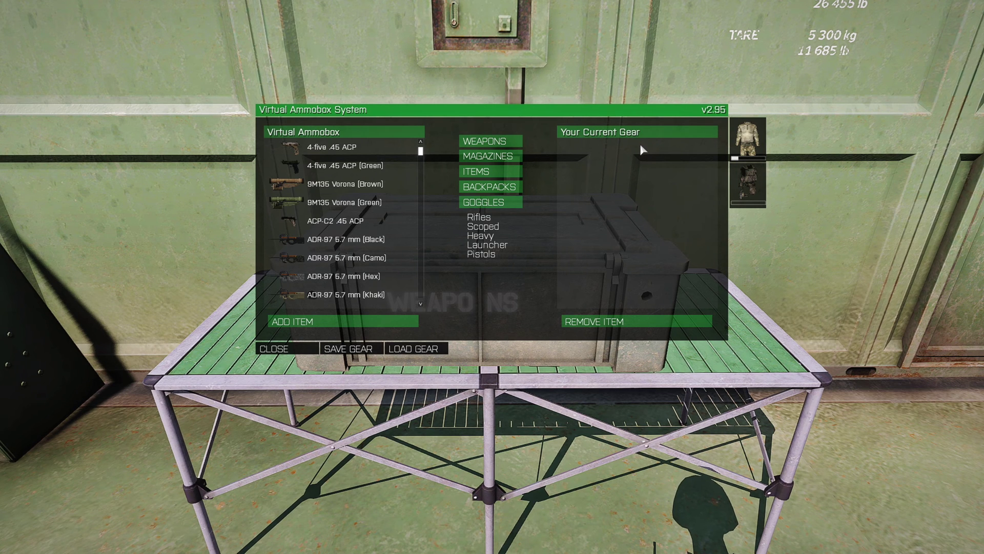
Remove the Carrier Lite (Green) vest from current gear and bring up the ammobox vests
mouse_move(750, 147)
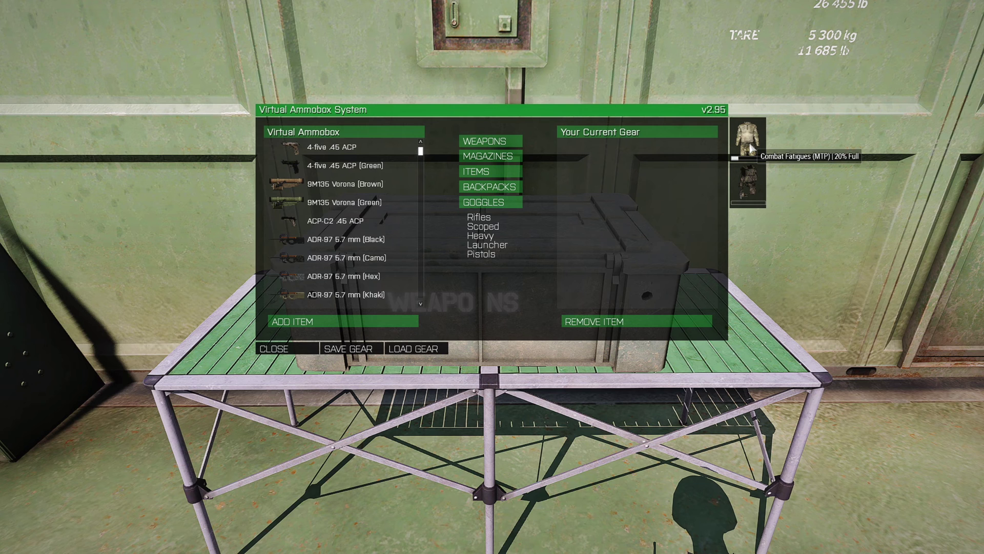
mouse_move(749, 185)
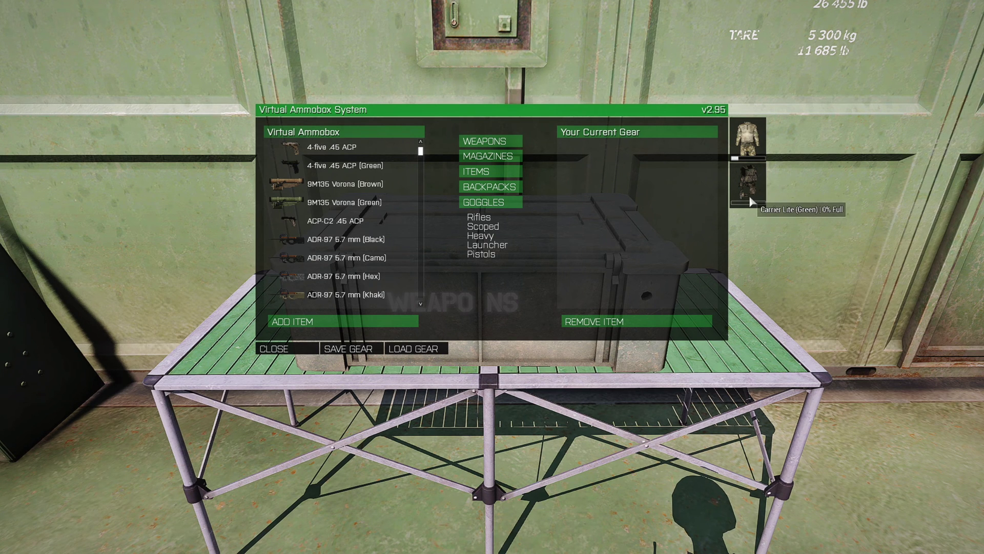
click(493, 172)
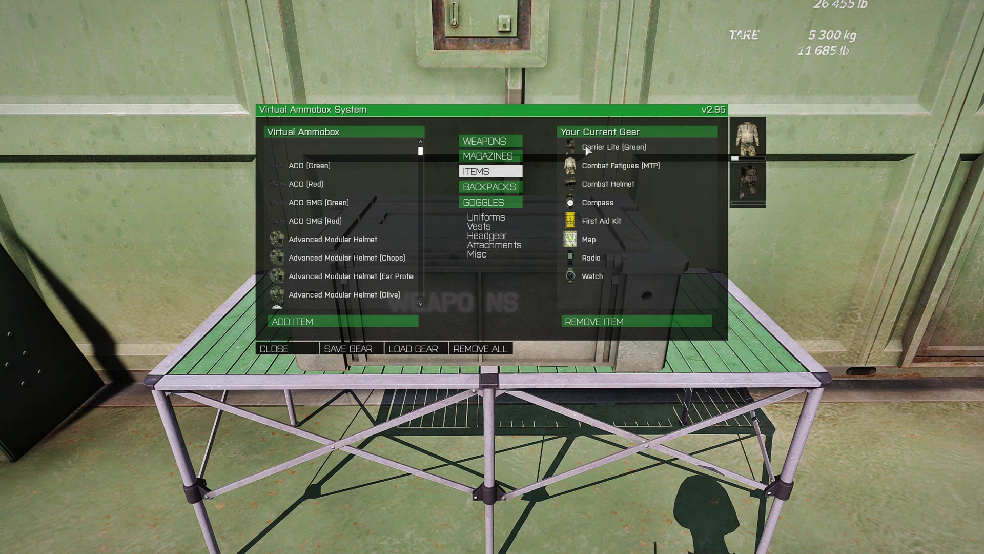
click(587, 149)
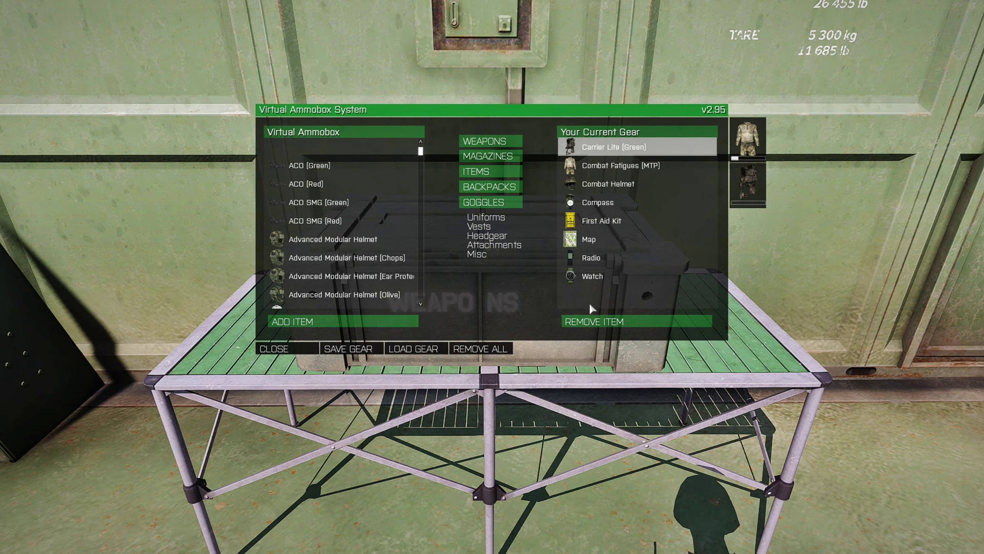
click(595, 321)
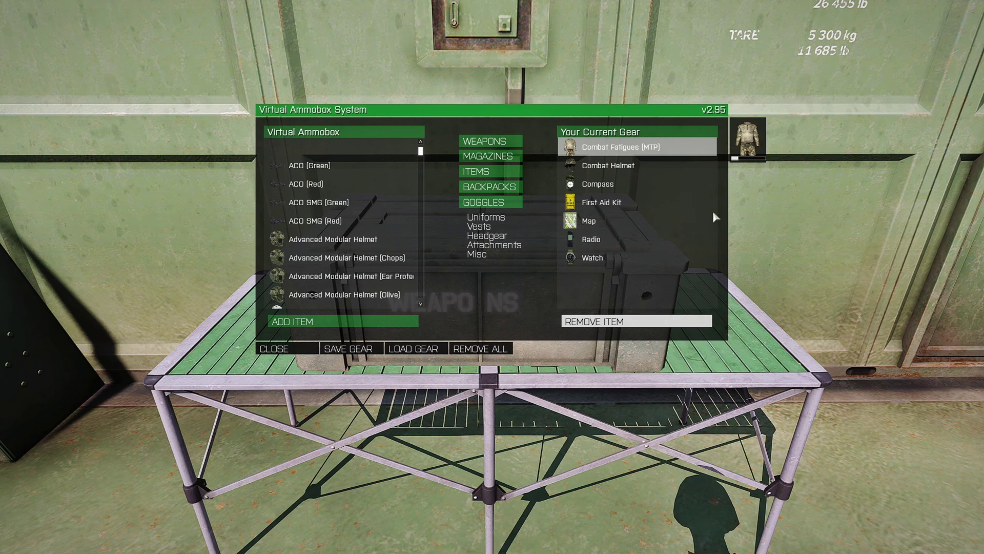
click(599, 168)
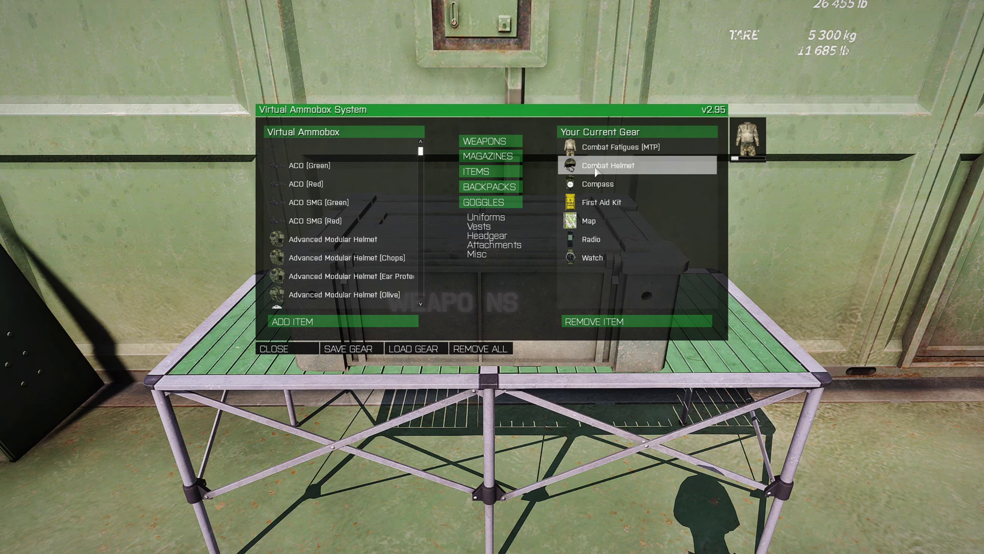
click(485, 228)
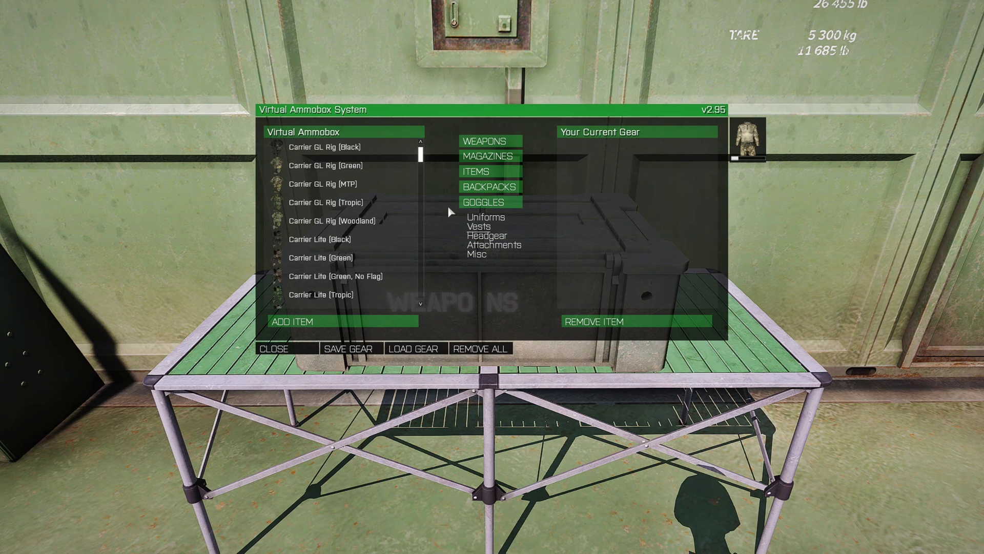
Equip the Chest Rig [Khaki] vest, then list the rifles in the ammobox
scroll(366, 216, down, 7)
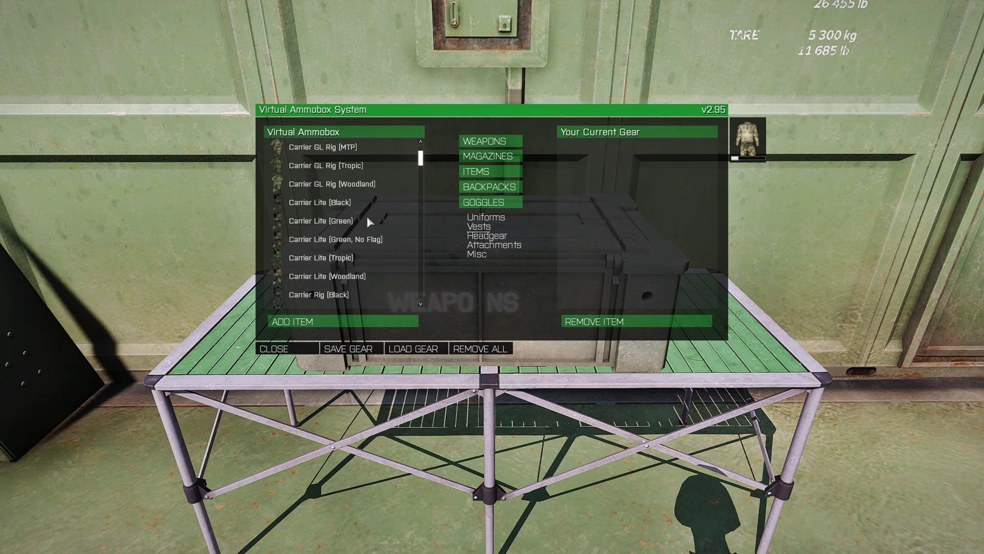
scroll(362, 221, down, 4)
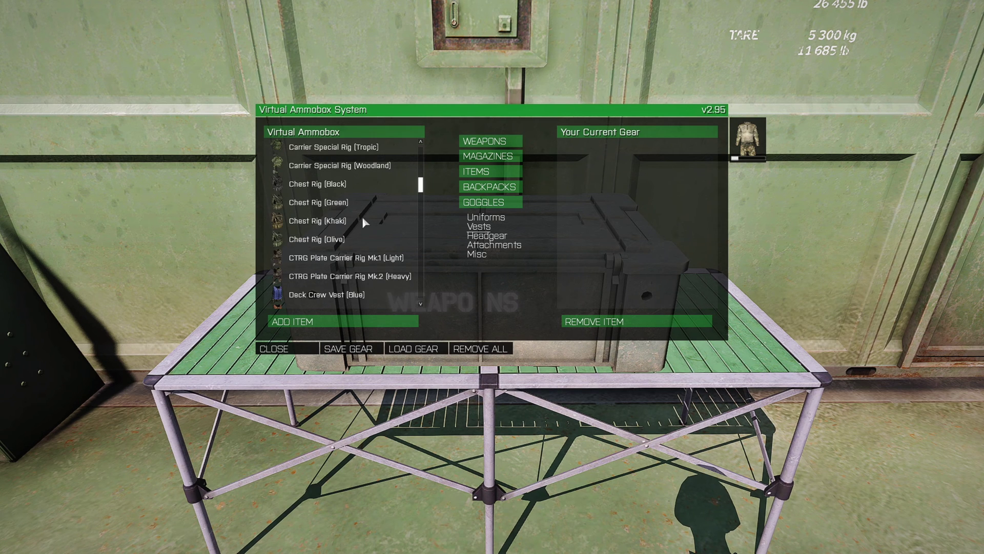
click(310, 221)
click(367, 321)
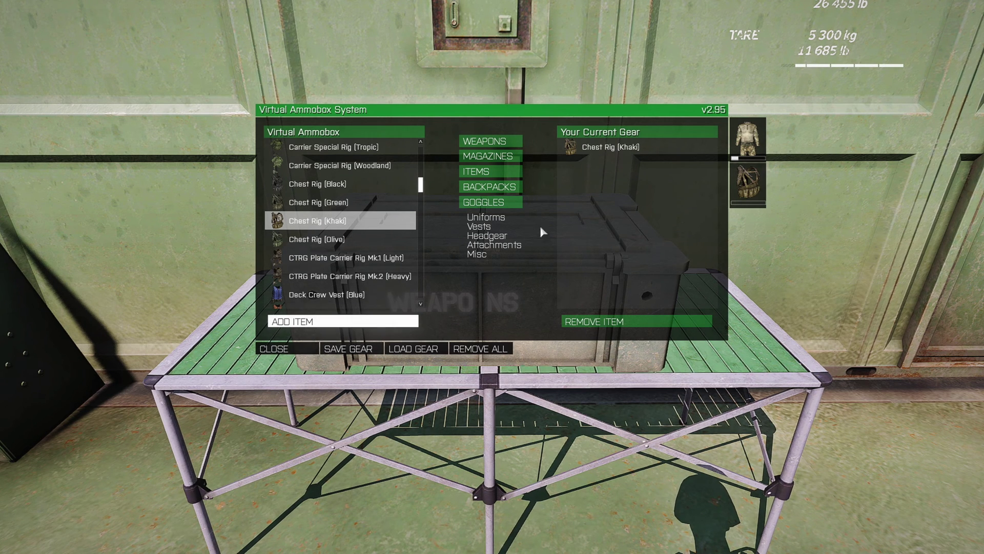
click(514, 144)
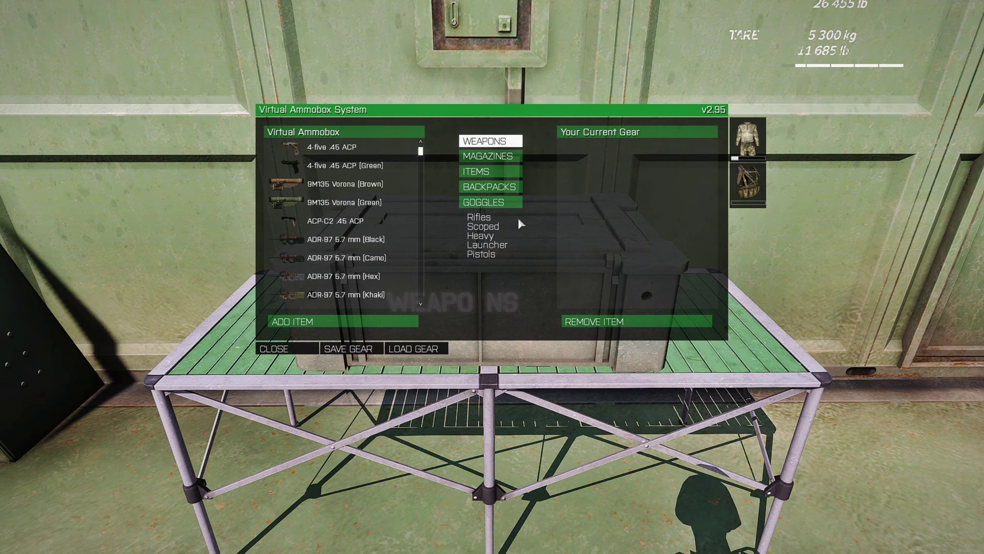
click(483, 219)
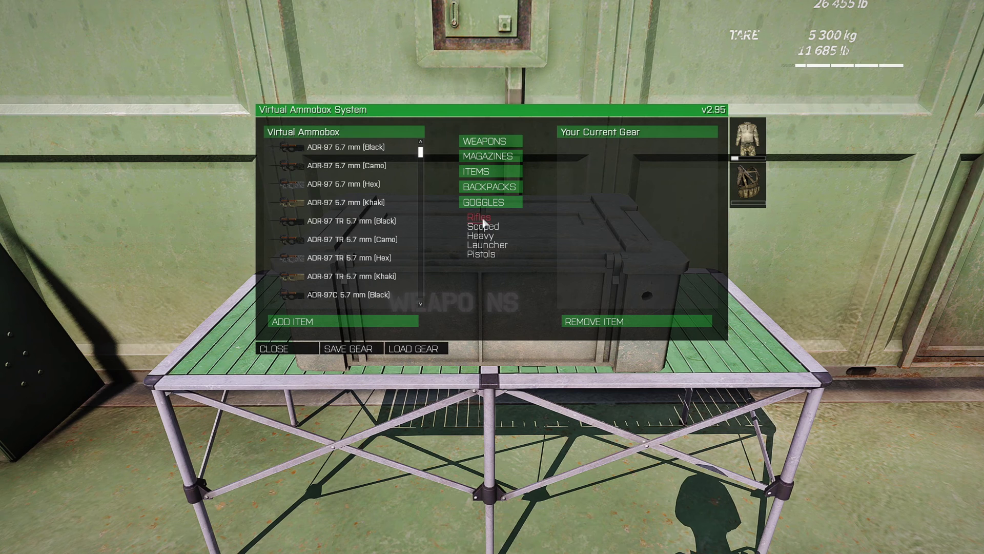
Find the Mk20 EGLM 5.56 mm (Camo) in the rifle list and add it to gear
scroll(405, 170, down, 5)
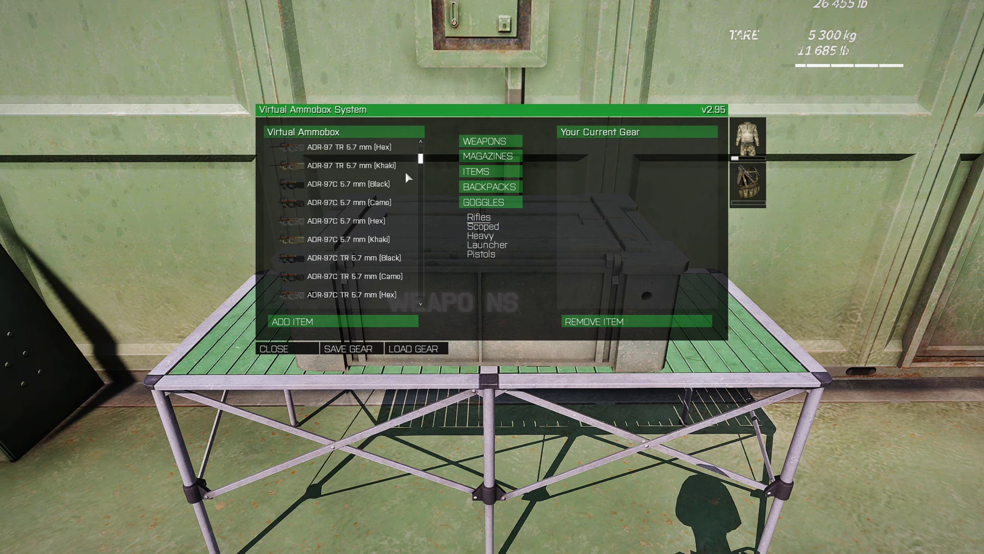
scroll(401, 202, down, 15)
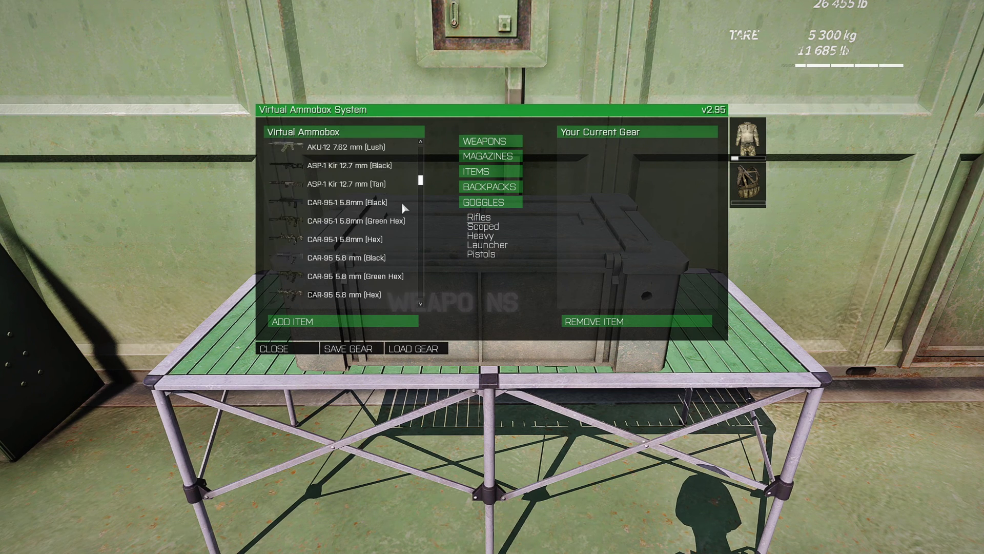
scroll(385, 207, down, 10)
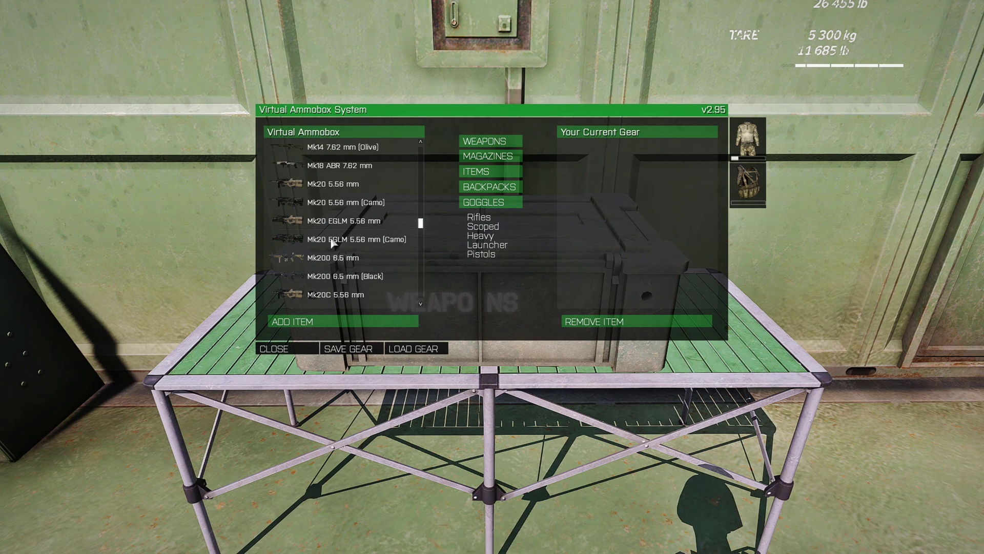
click(331, 244)
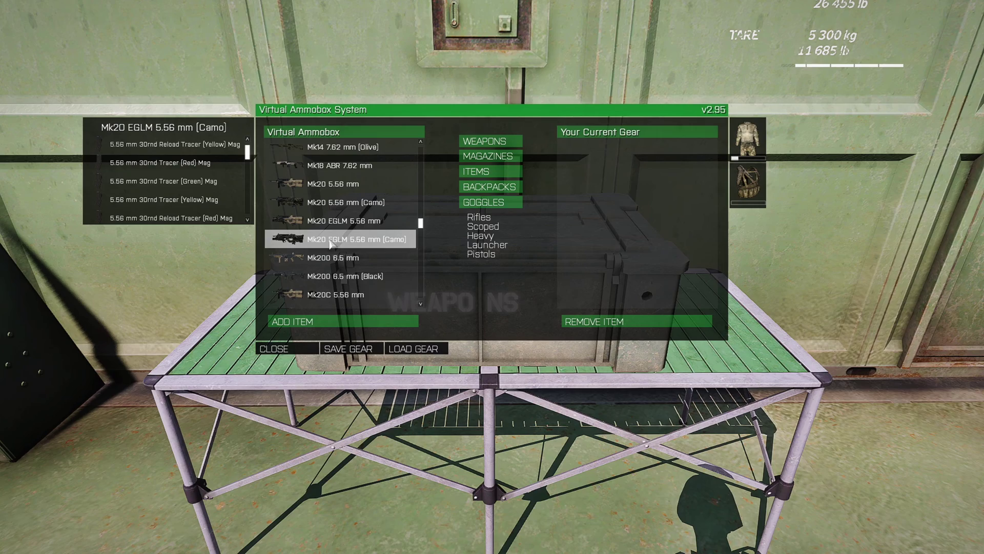
double_click(330, 245)
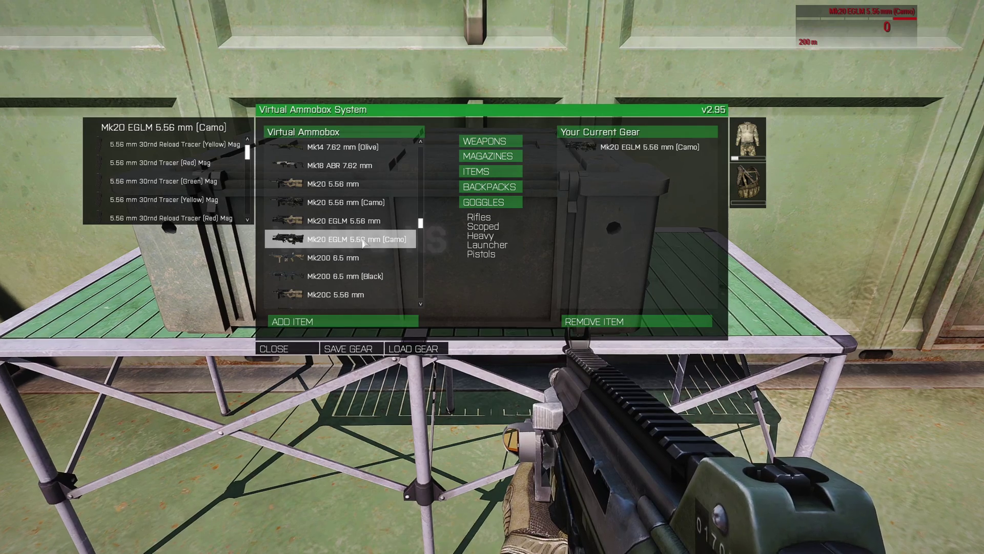
Add 5.56 mm 30rnd Reload Tracer (Yellow) magazines until four are carried
click(165, 147)
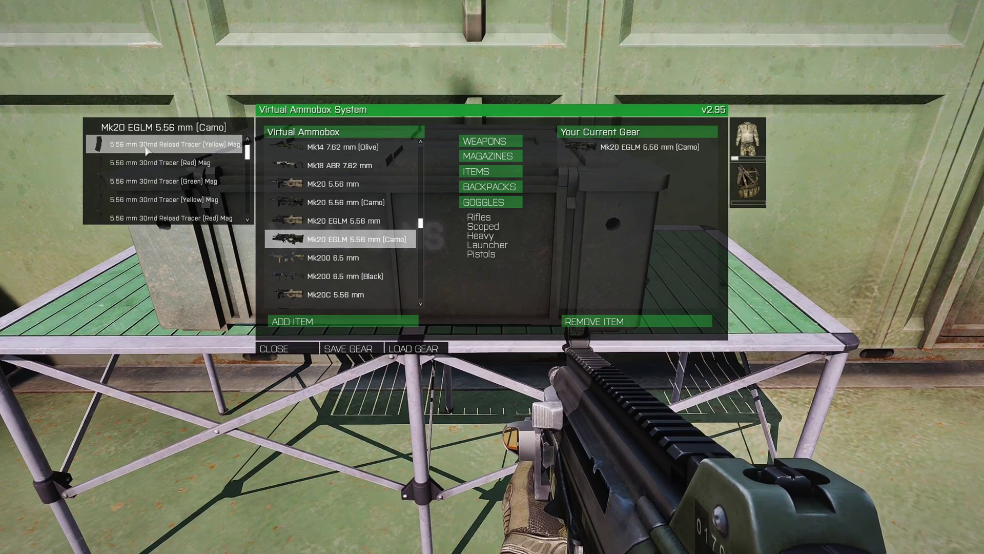
double_click(151, 148)
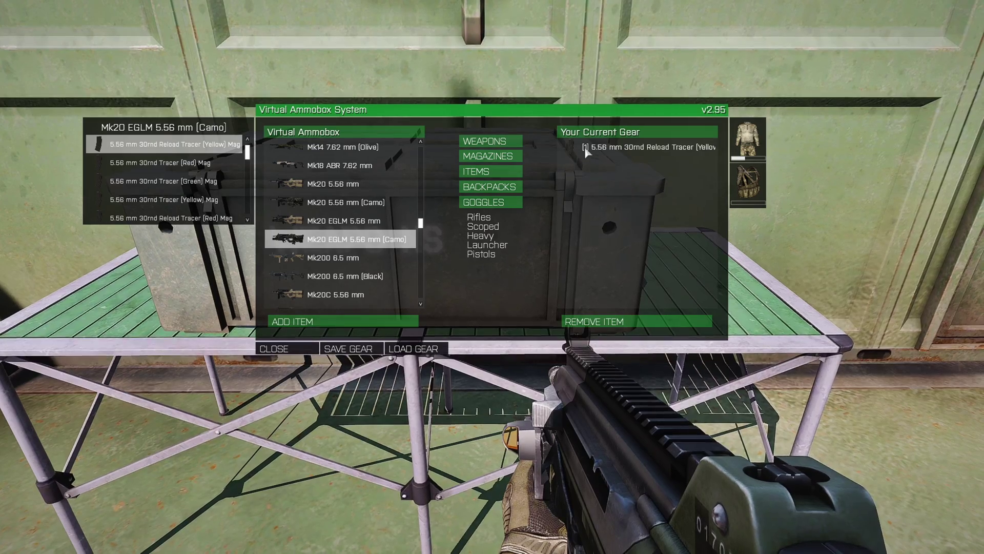
double_click(149, 147)
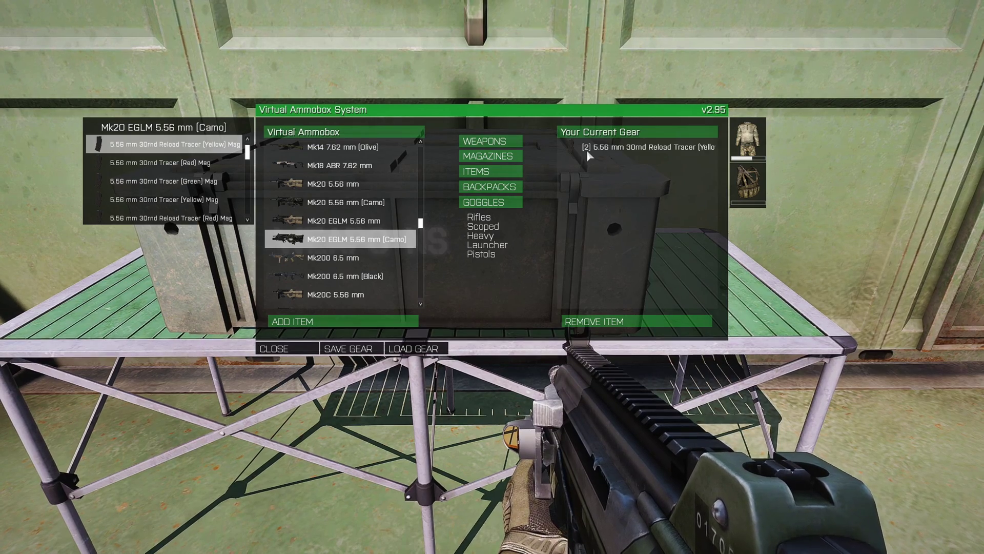
Add 40 mm HE Grenade Rounds until eight are carried
mouse_move(745, 153)
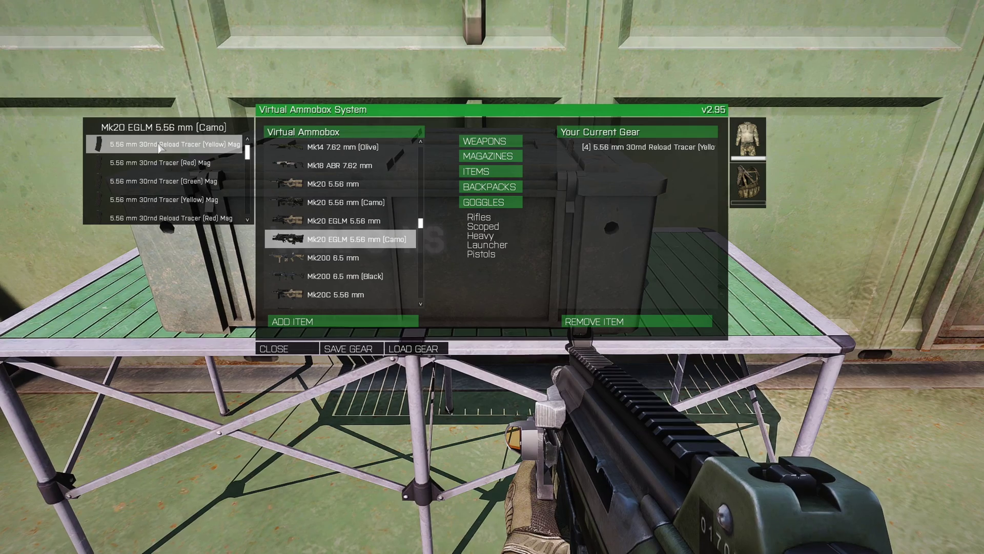
scroll(193, 177, down, 4)
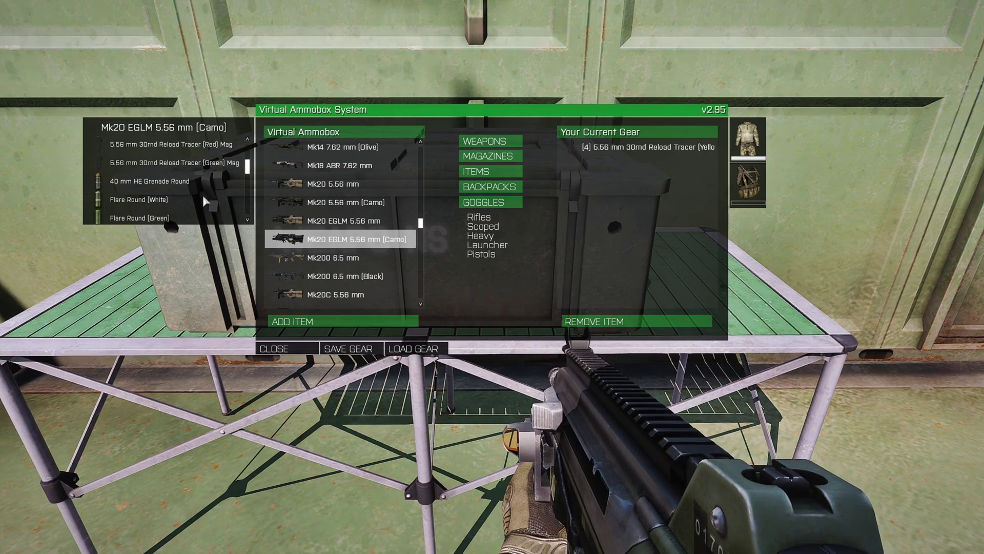
click(142, 185)
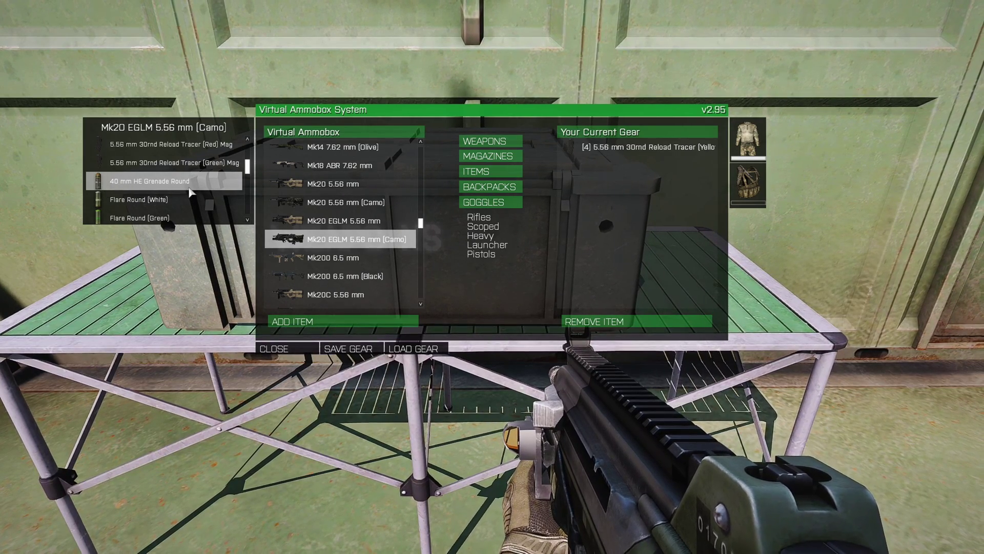
double_click(152, 185)
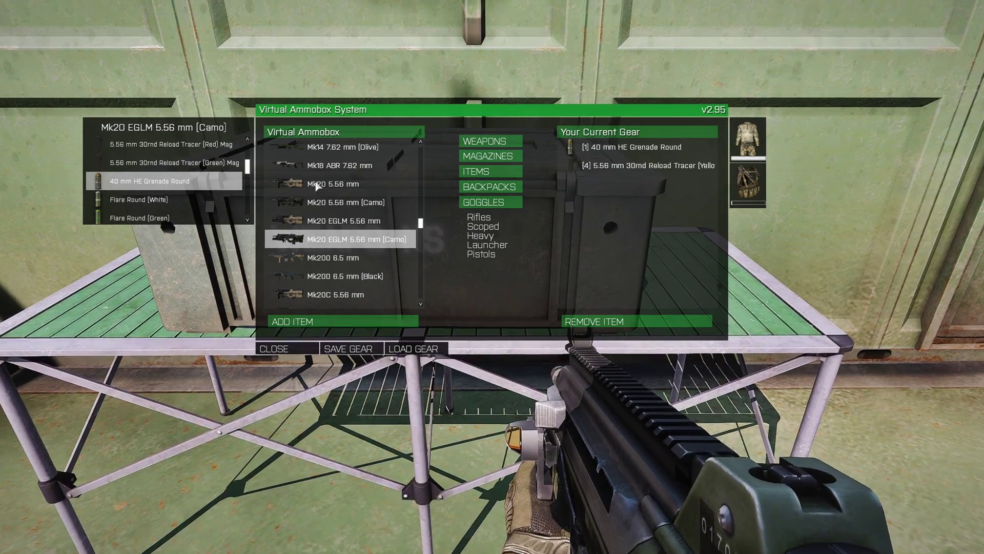
double_click(152, 185)
double_click(153, 185)
double_click(153, 185)
double_click(152, 185)
double_click(152, 185)
double_click(152, 184)
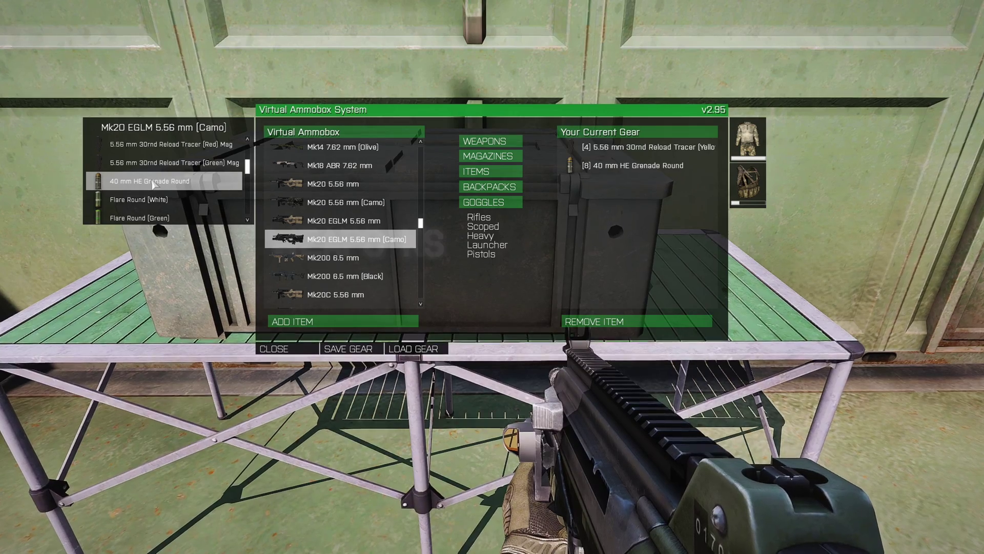
scroll(164, 189, down, 3)
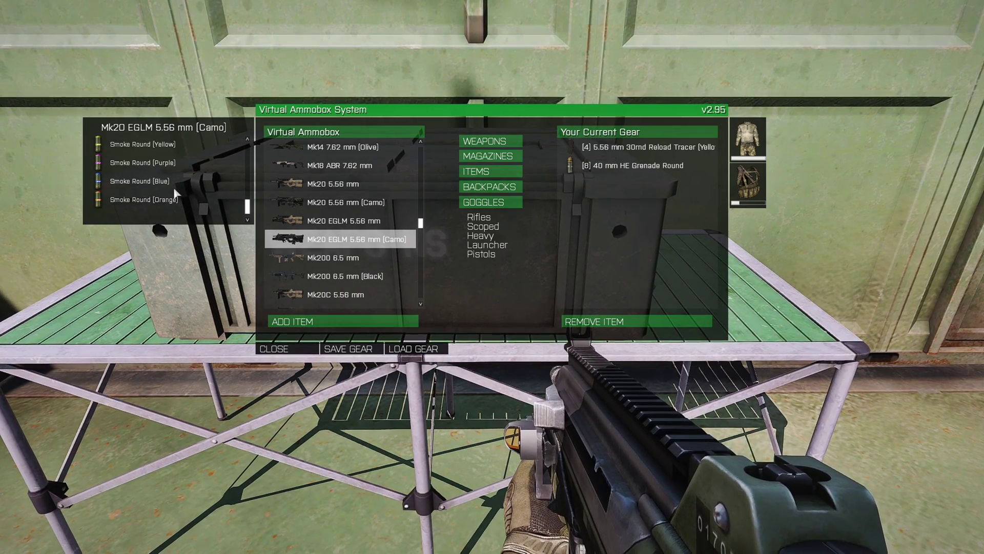
scroll(174, 190, up, 3)
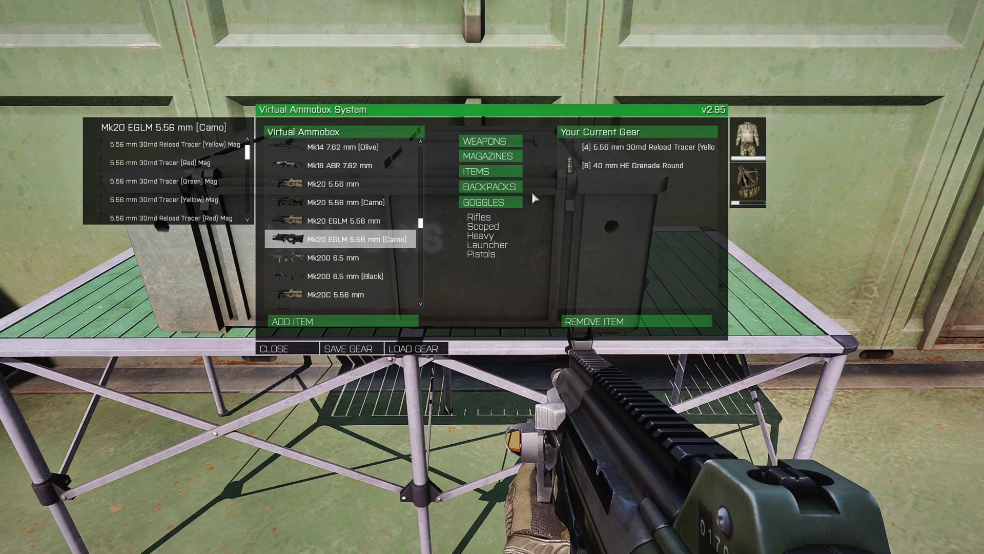
click(510, 146)
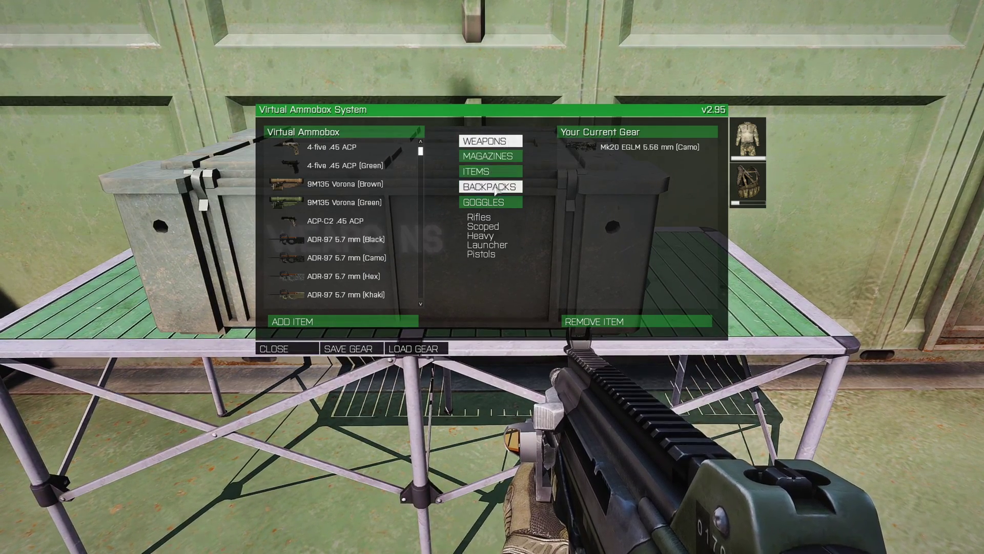
Equip the ACP-C2 .45 ACP pistol with two .45 ACP 9Rnd Mags
click(489, 253)
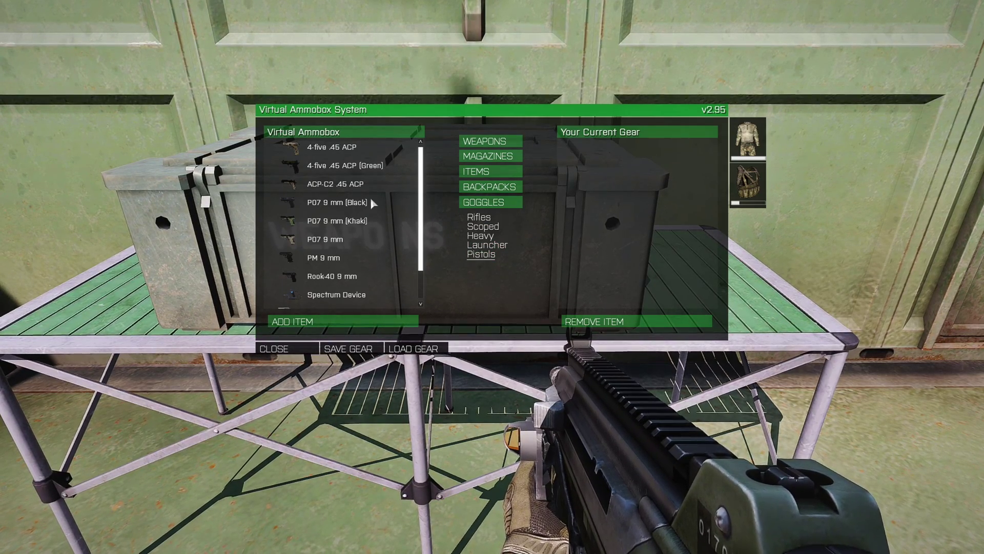
click(327, 188)
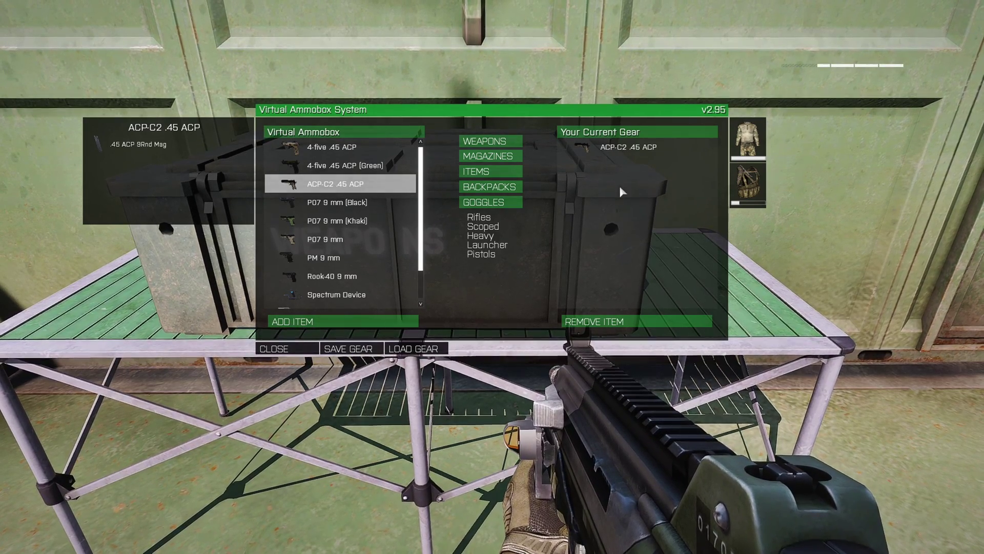
click(141, 148)
double_click(146, 148)
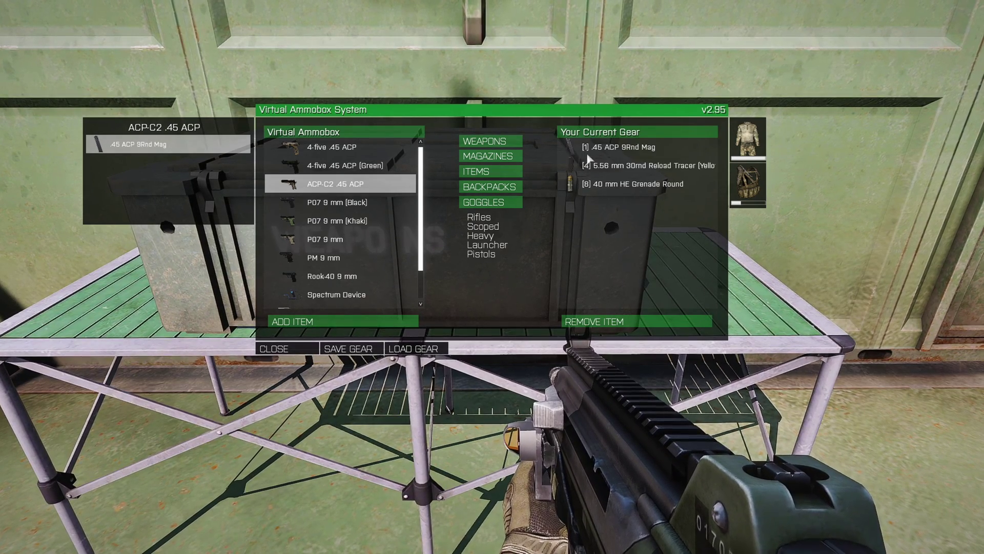
double_click(147, 147)
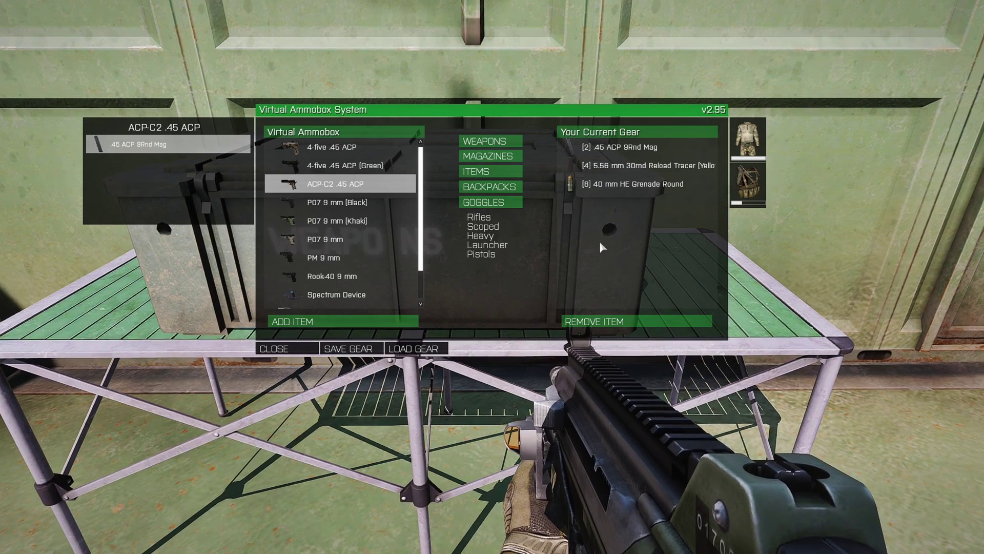
click(512, 187)
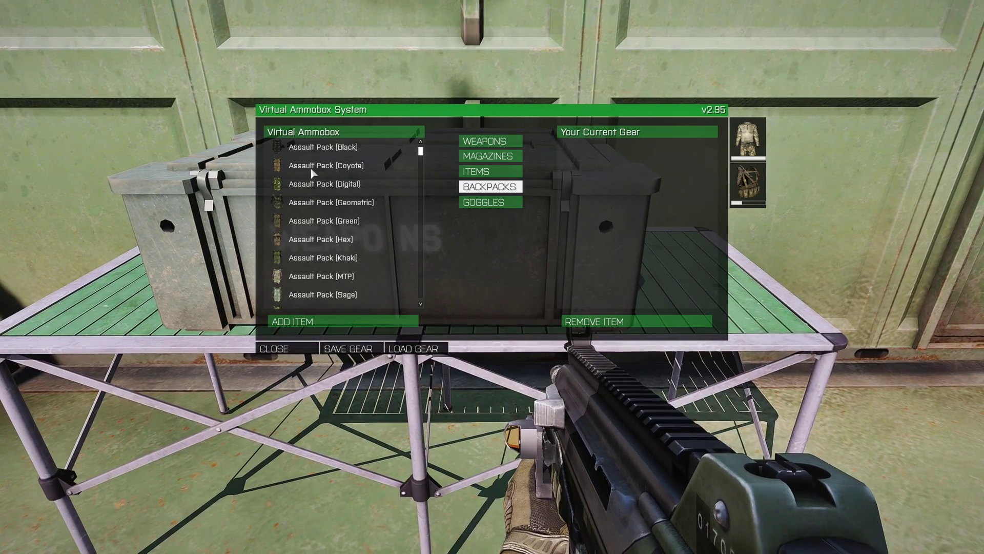
Add RGN grenades from the ammobox magazines to the current gear
click(337, 165)
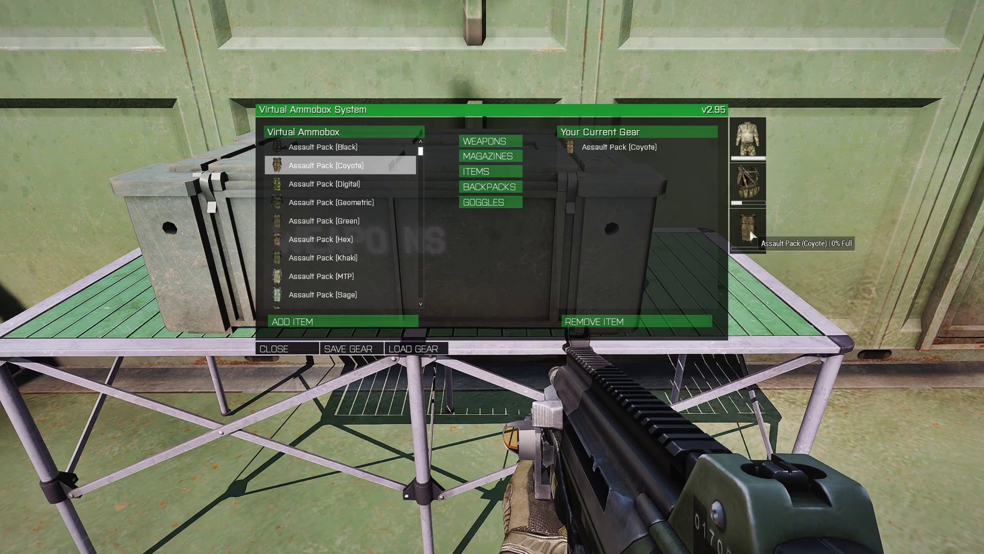
click(501, 157)
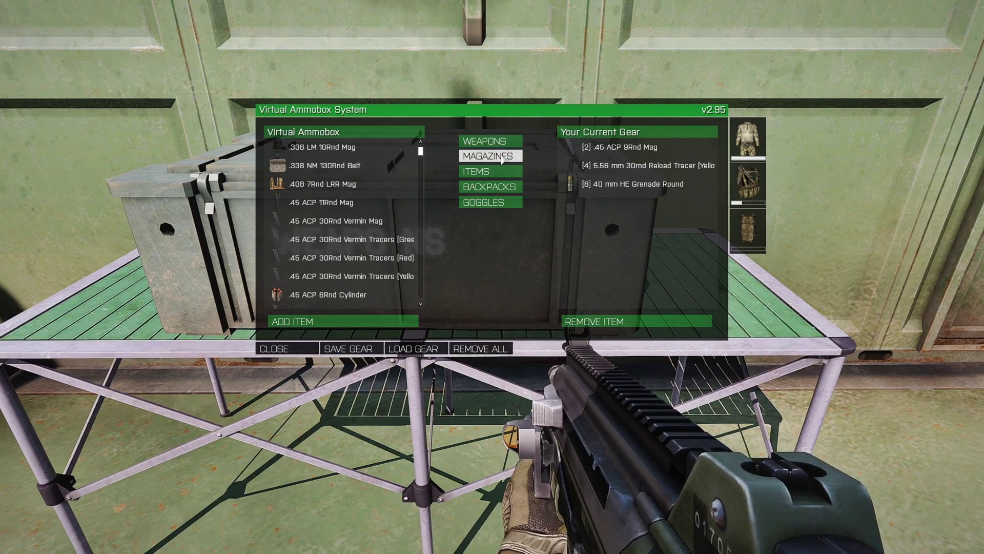
scroll(407, 207, down, 5)
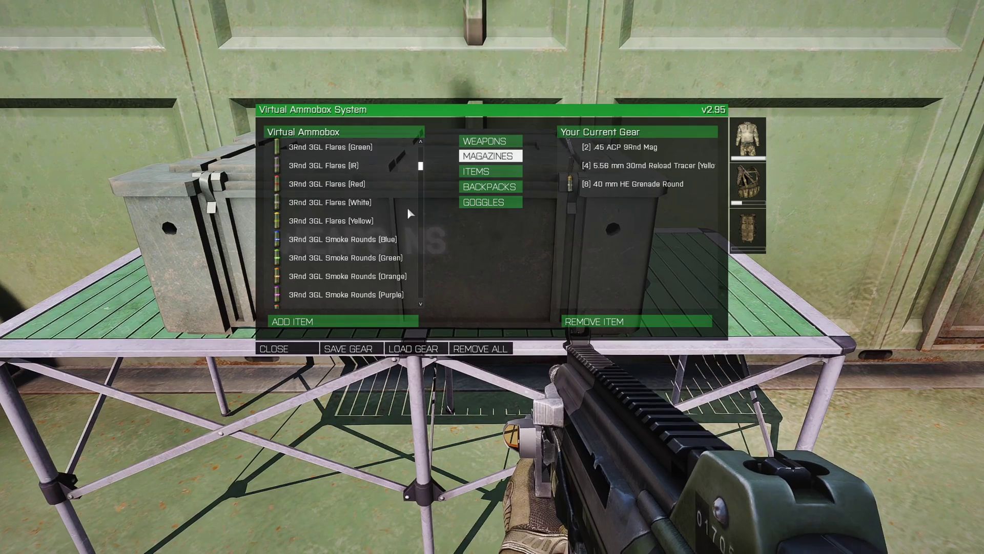
drag(421, 171, 421, 283)
scroll(364, 246, up, 2)
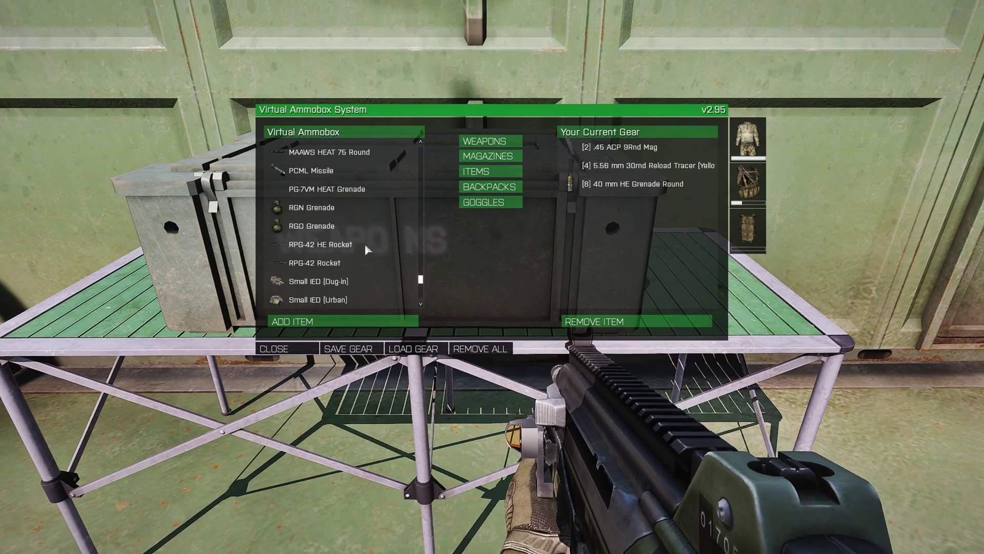
click(318, 213)
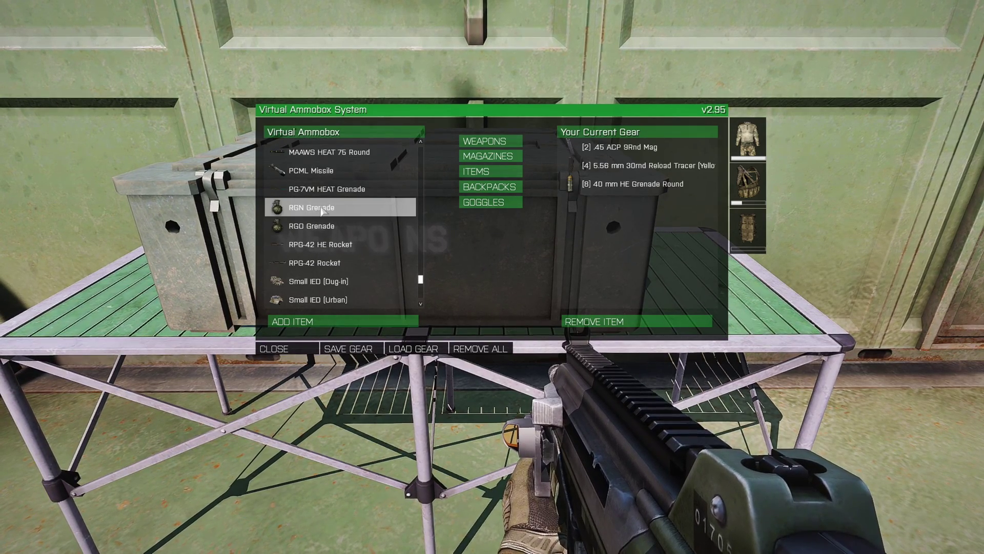
double_click(319, 210)
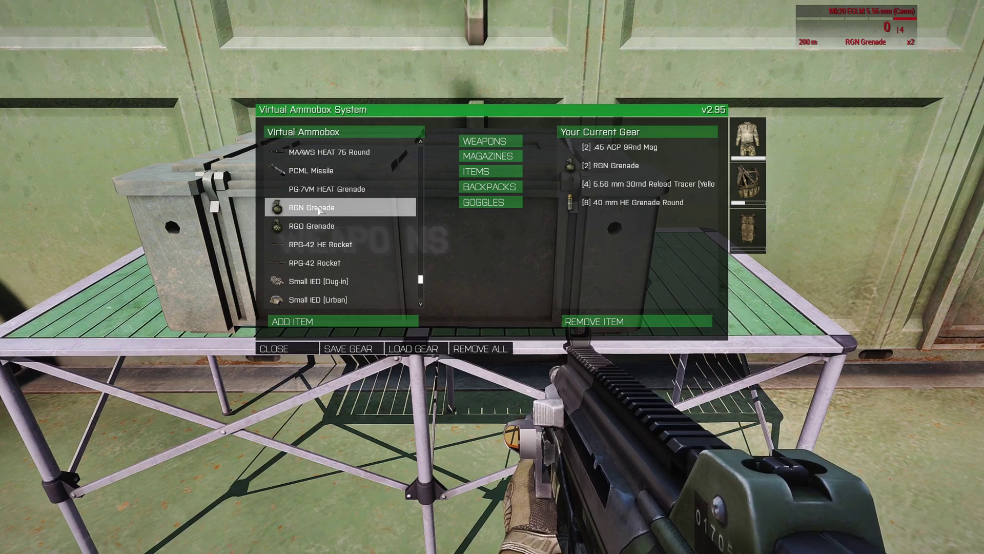
double_click(319, 210)
Add two RGO grenades and a white smoke grenade to the gear
click(319, 229)
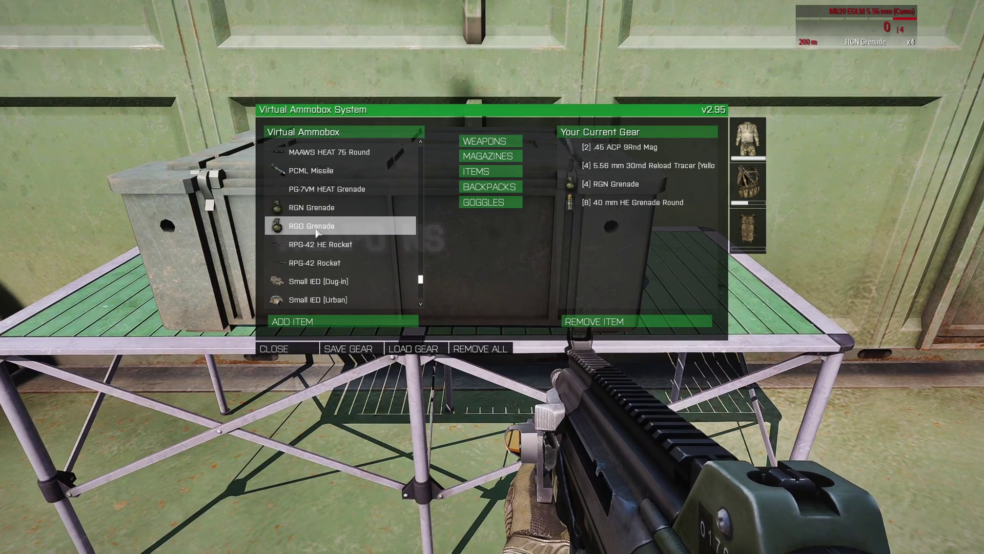
double_click(318, 228)
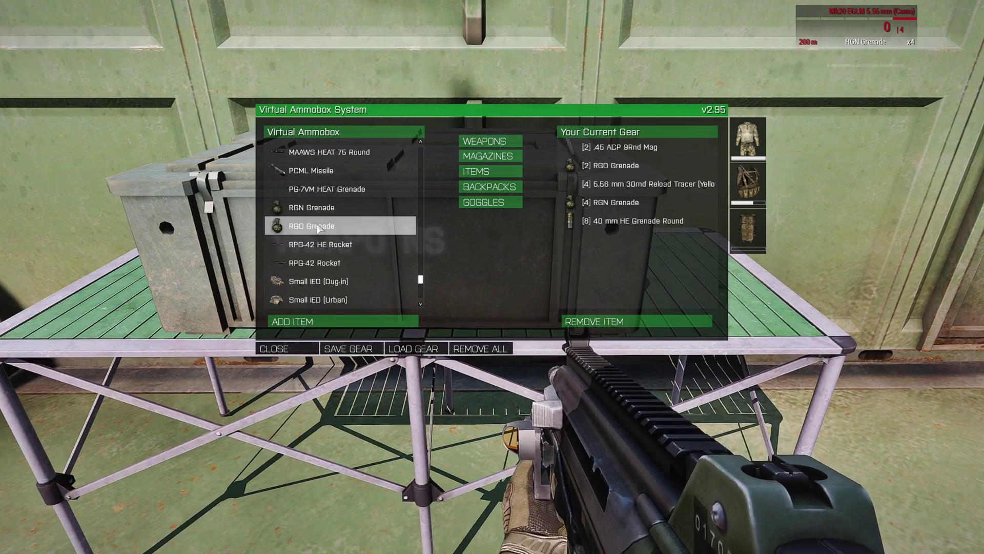
scroll(369, 247, down, 6)
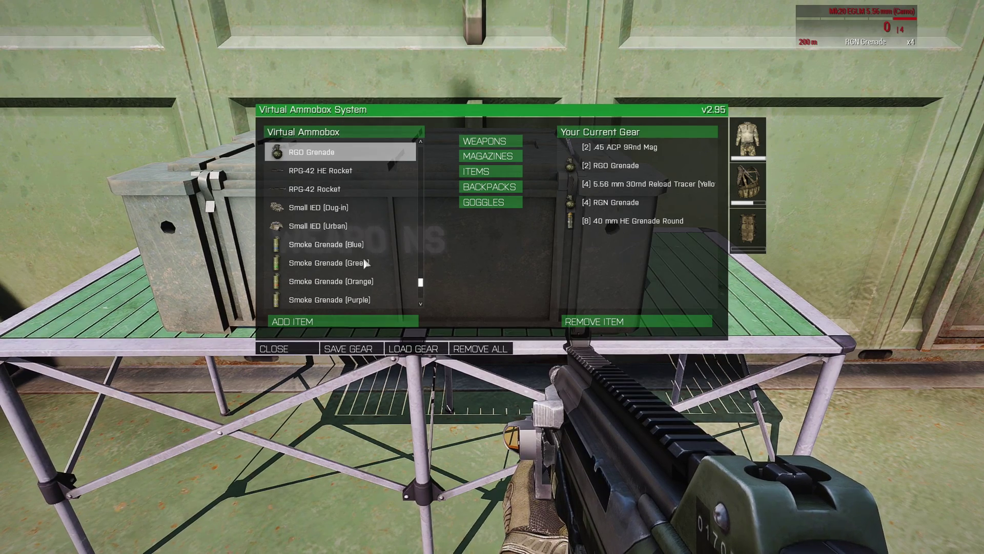
scroll(392, 265, down, 2)
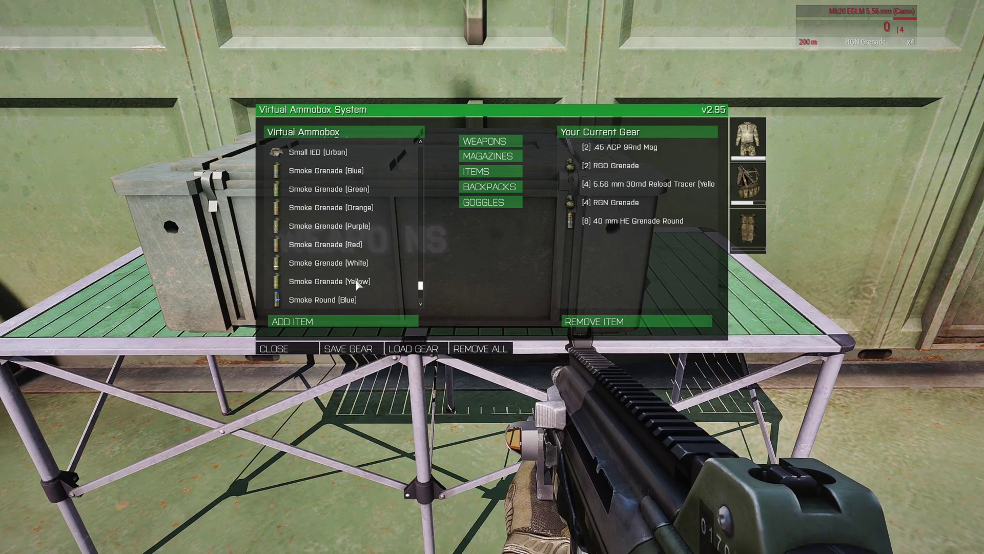
click(351, 264)
double_click(351, 263)
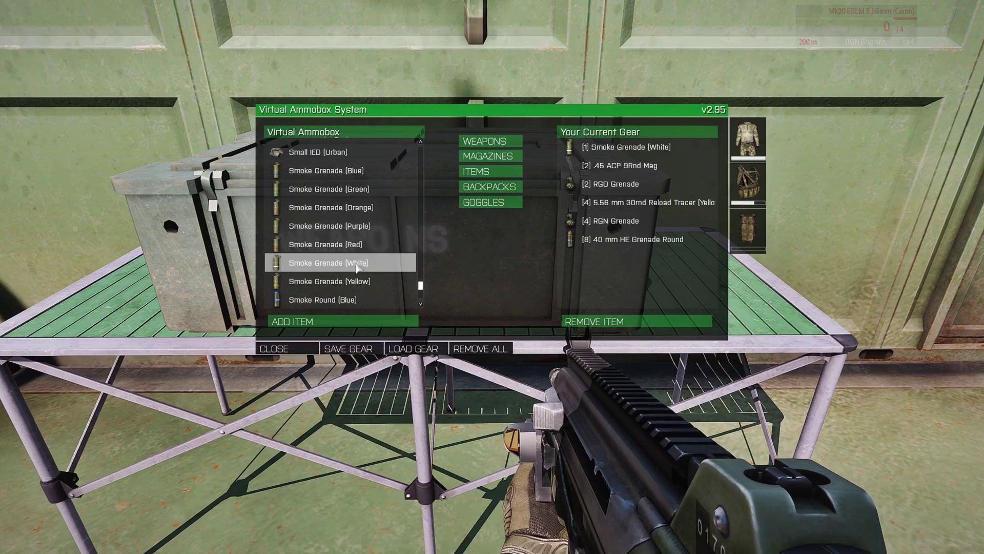
Add another First Aid Kit from the ammobox items
click(490, 171)
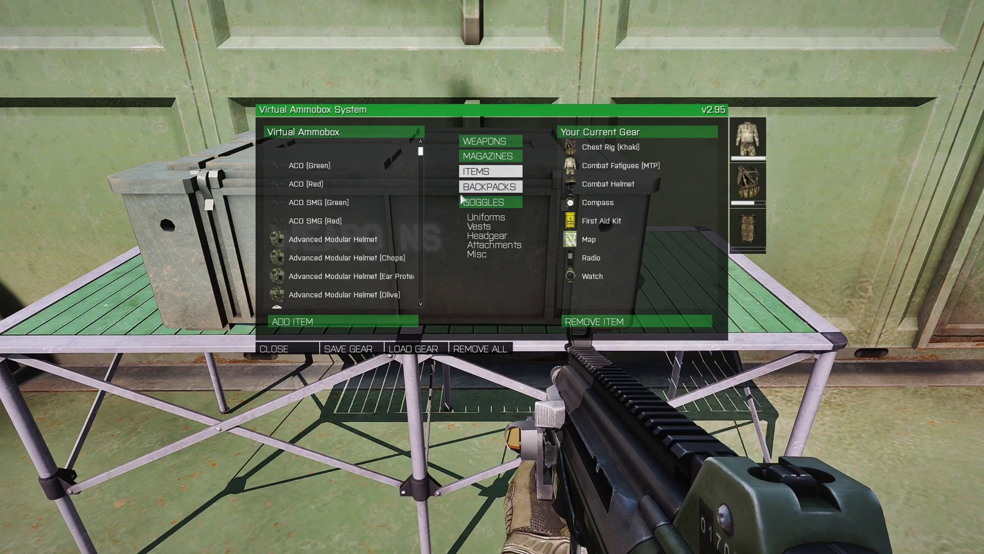
scroll(371, 227, down, 2)
scroll(372, 227, down, 4)
scroll(367, 264, down, 20)
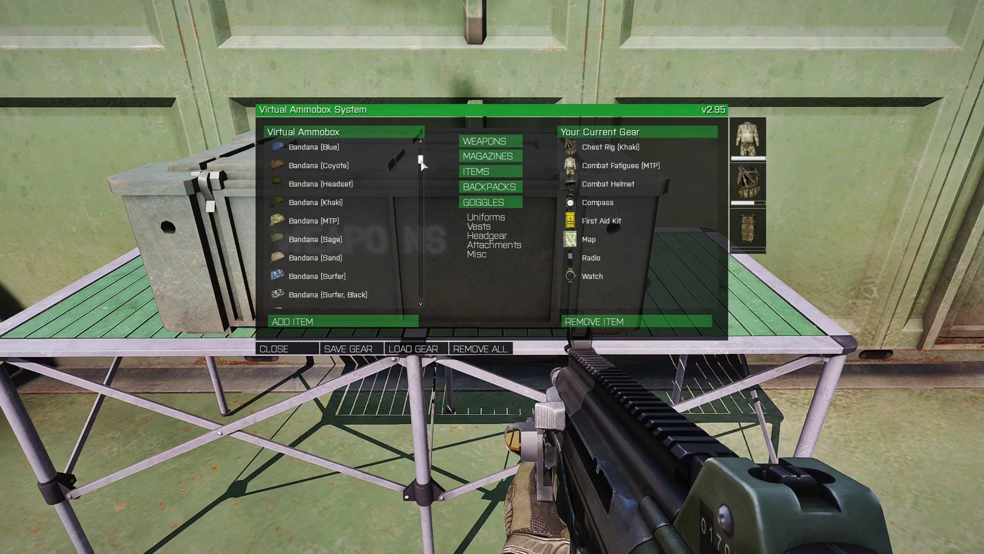
click(309, 232)
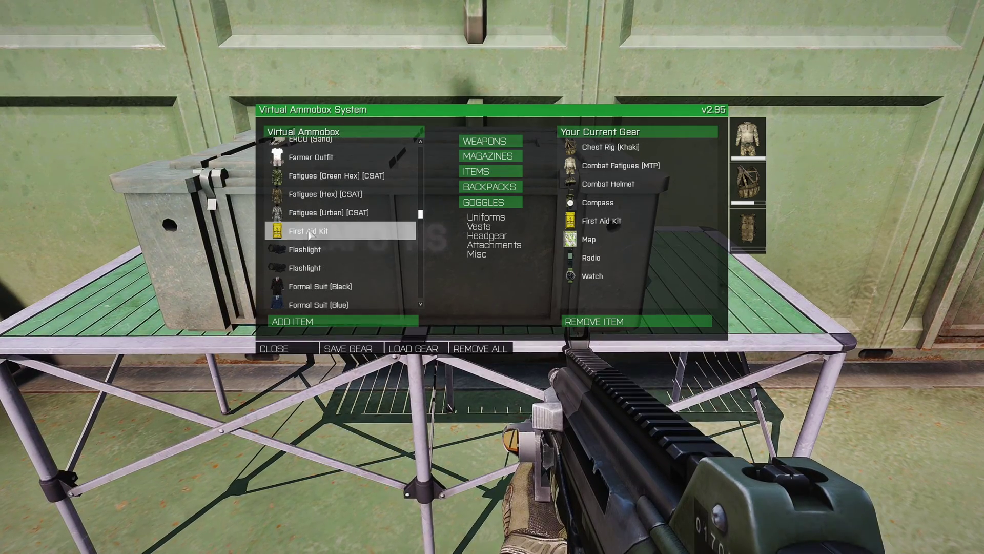
double_click(339, 235)
click(487, 235)
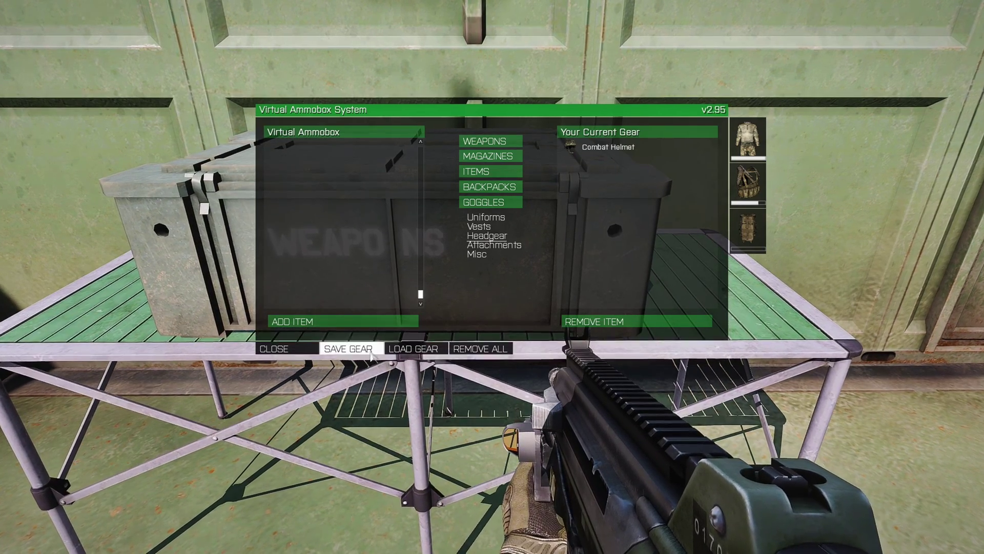
Save the current gear in the Custom Loadout 3 slot under the name Grenadier2
click(344, 350)
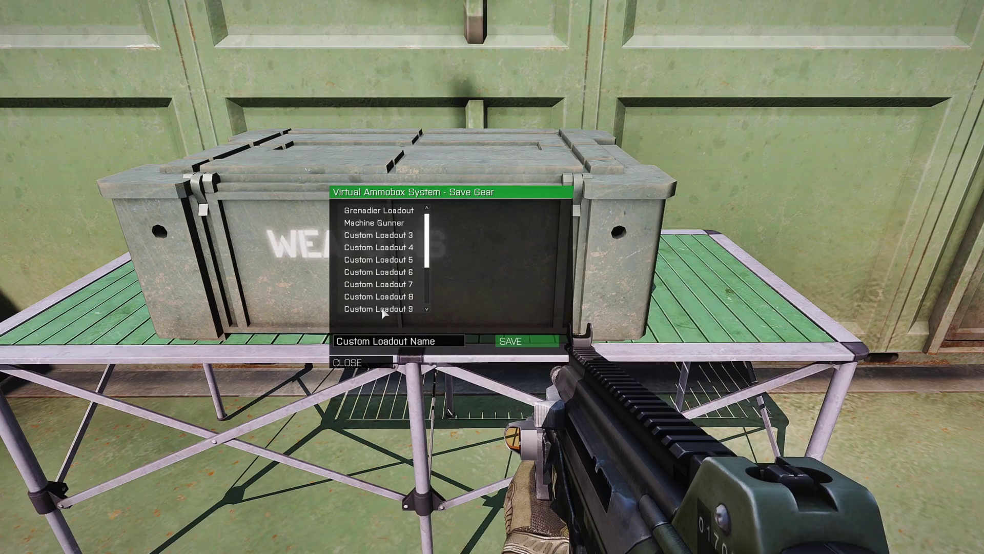
click(393, 235)
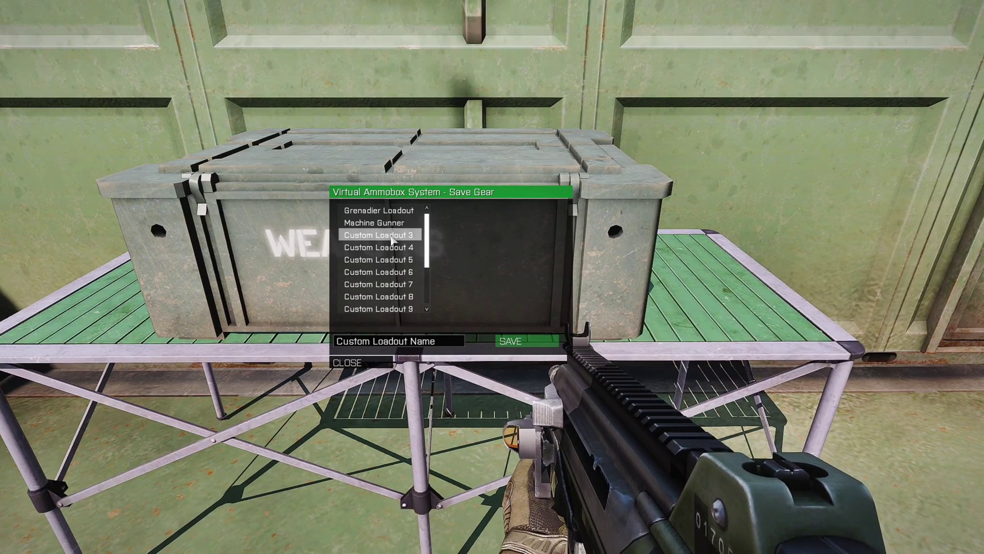
drag(435, 341, 342, 350)
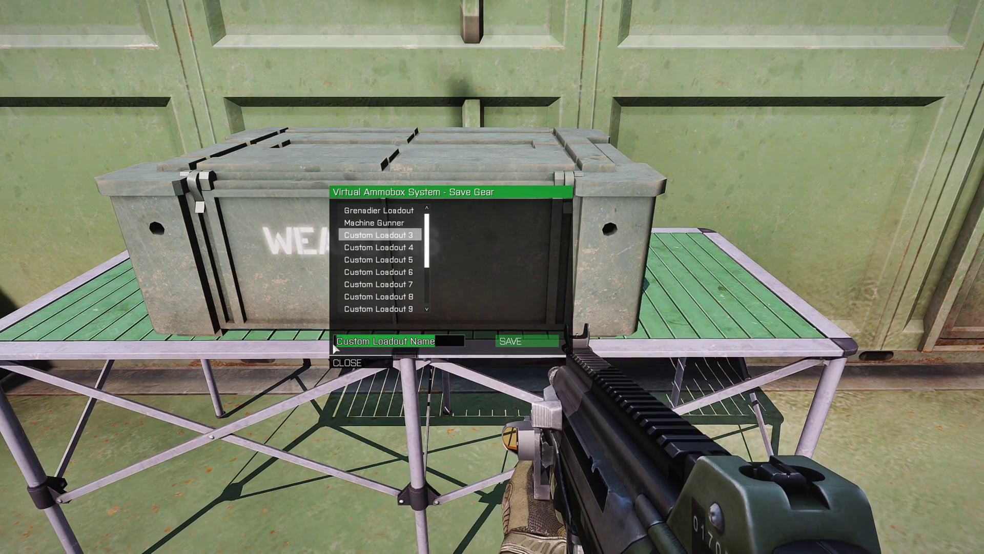
key(BackSpace)
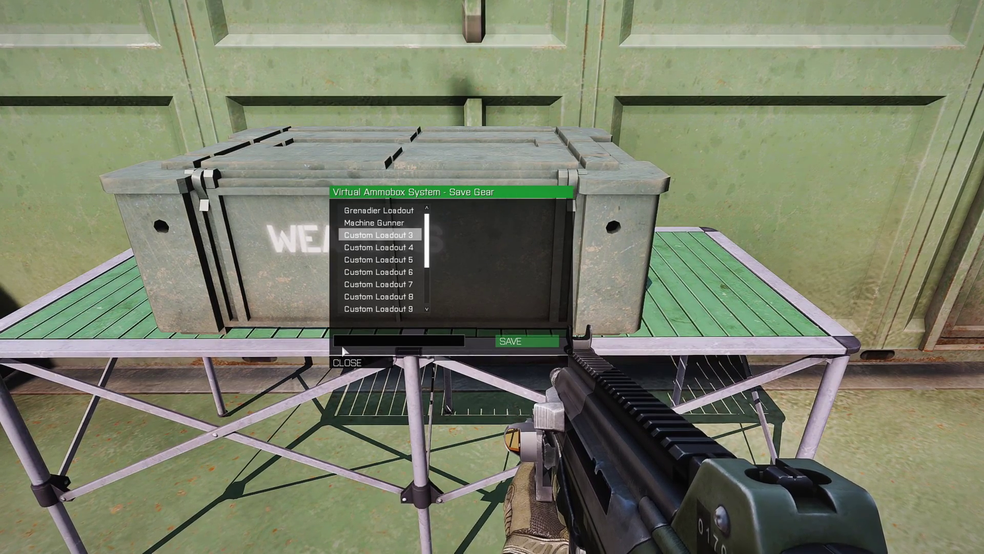
text(Grenadier2)
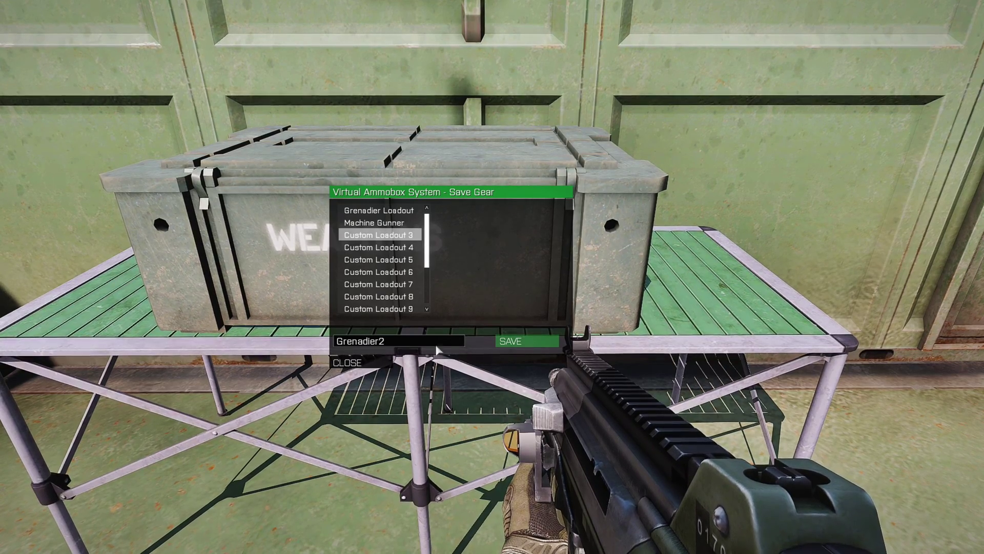
click(513, 341)
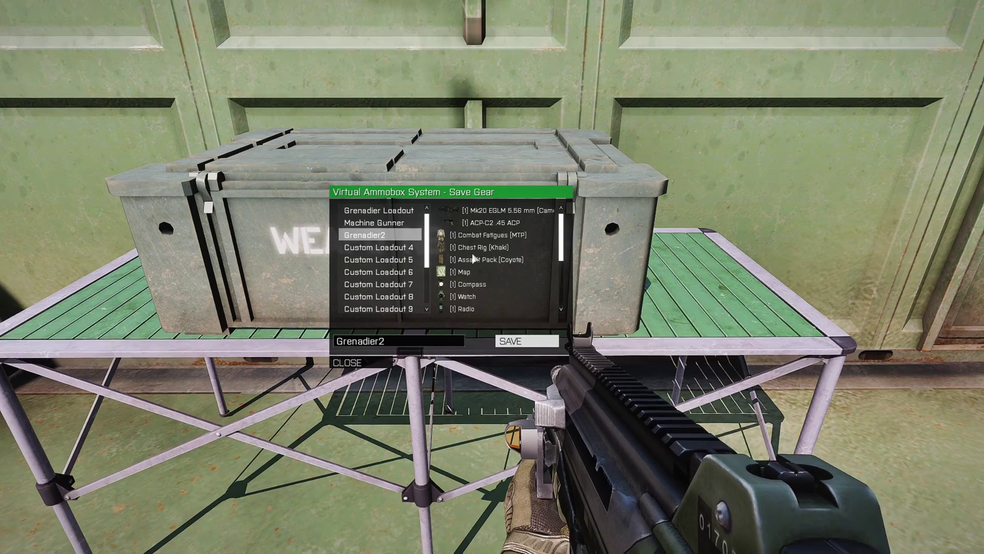
Leave the save-gear view and close the Virtual Ammobox System
scroll(484, 249, down, 5)
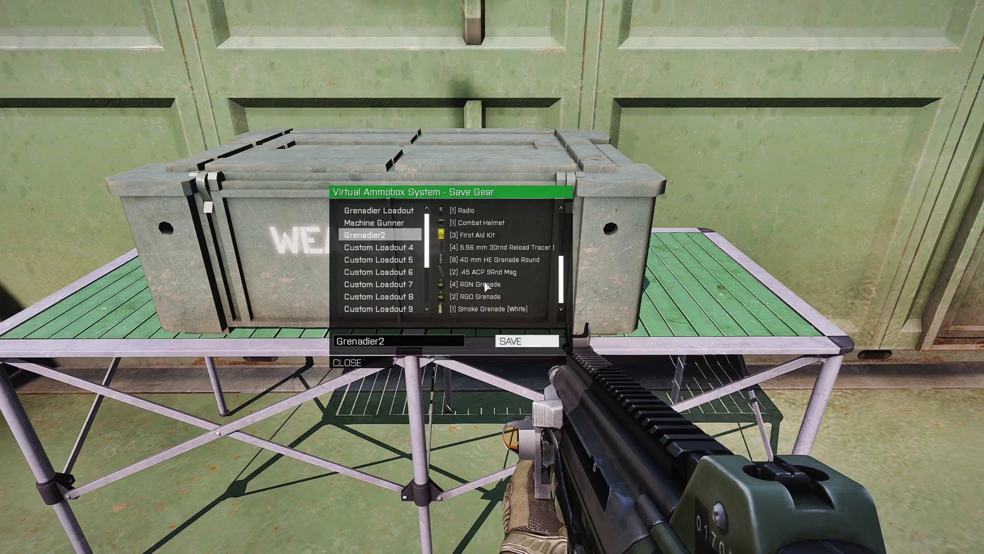
scroll(490, 245, up, 5)
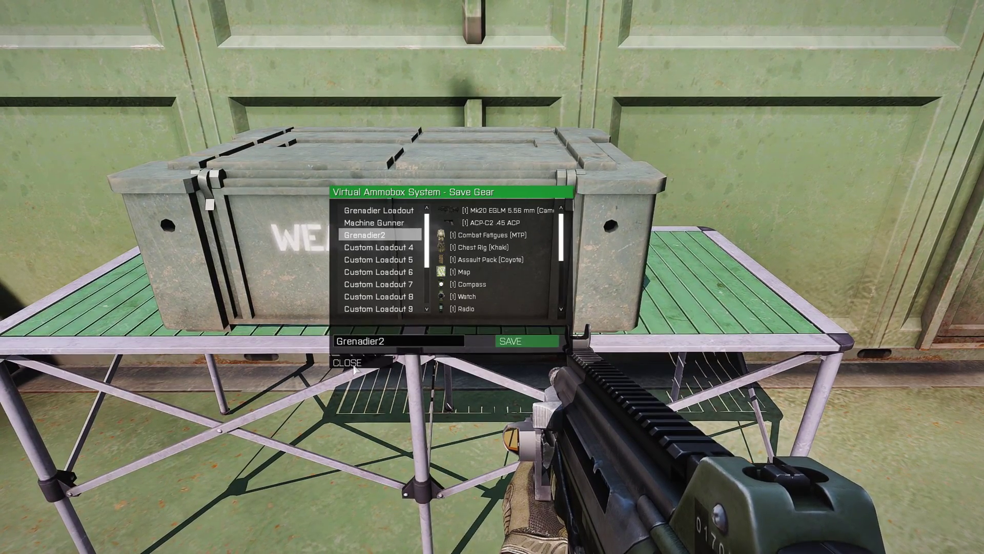
click(354, 362)
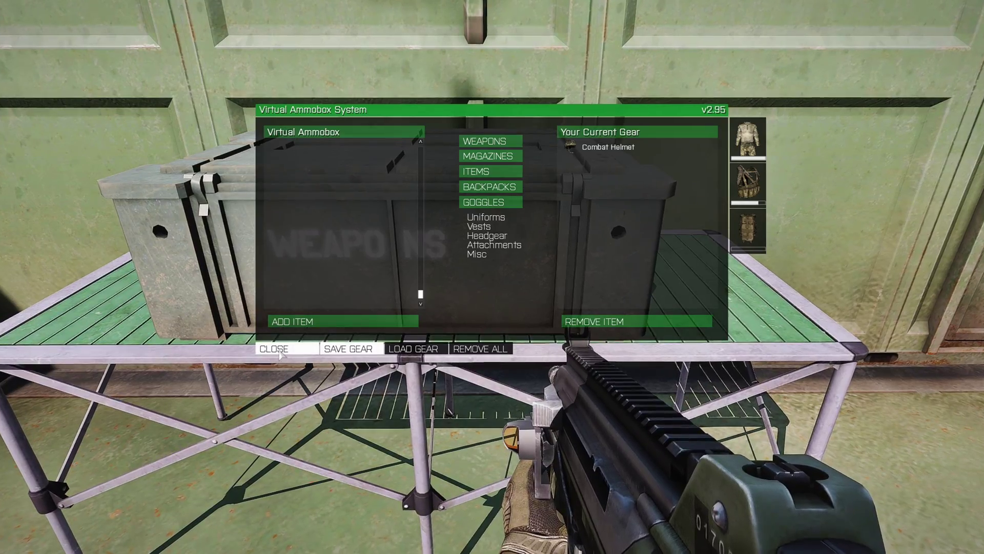
click(280, 350)
Step back from the crate and look around in third-person, then return to first-person
key(s)
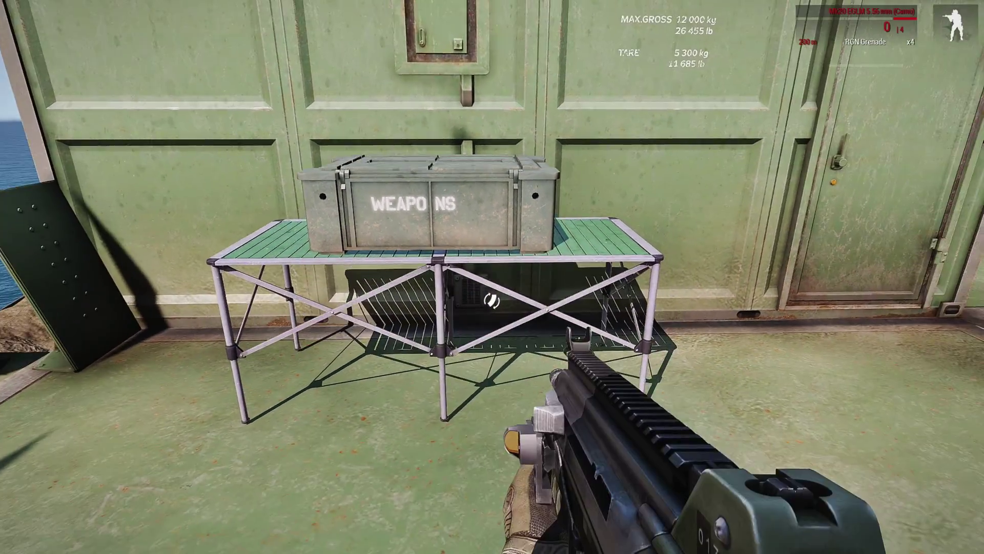
key(Return)
key(alt)
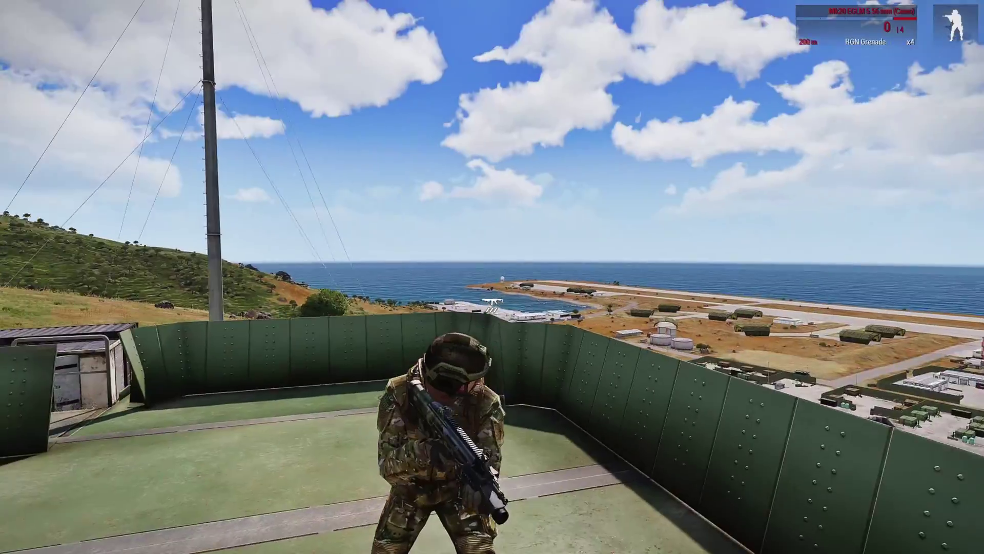
key(Return)
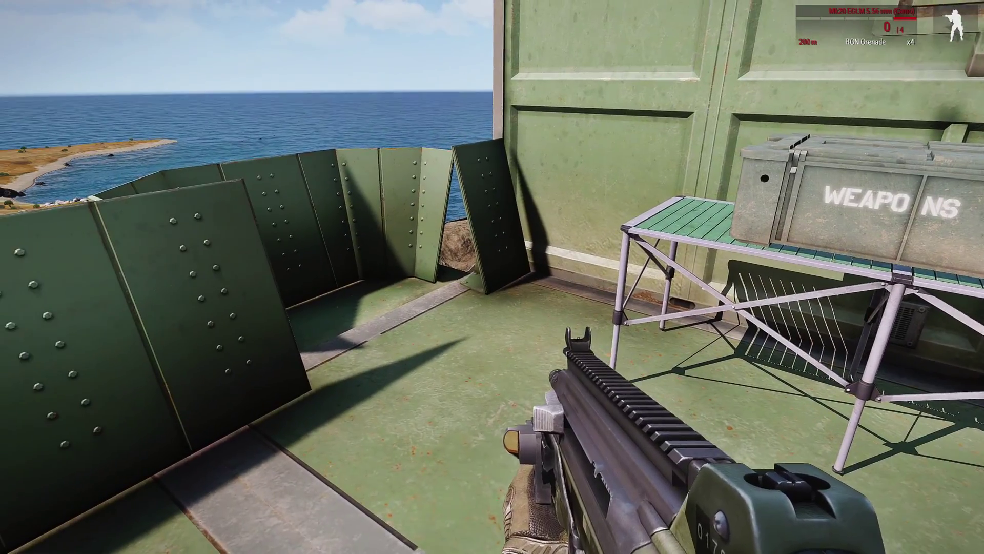
Check the uniform, vest and backpack contents in the inventory
key(i)
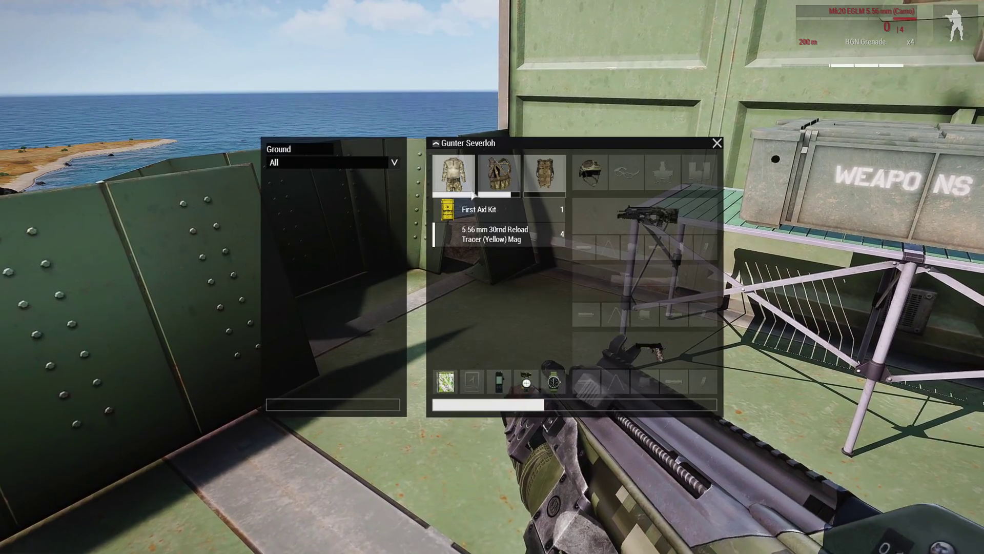
key(i)
key(i)
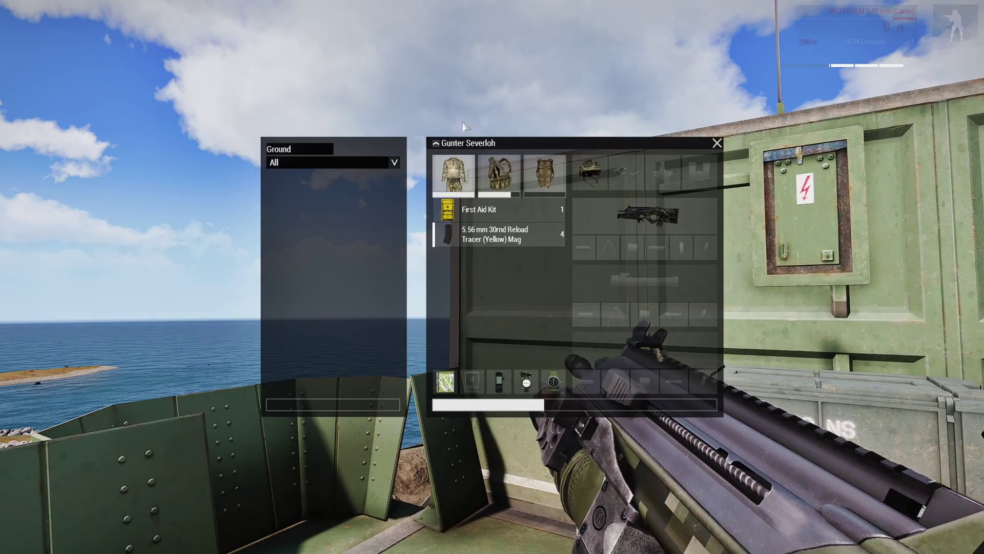
click(499, 174)
click(544, 175)
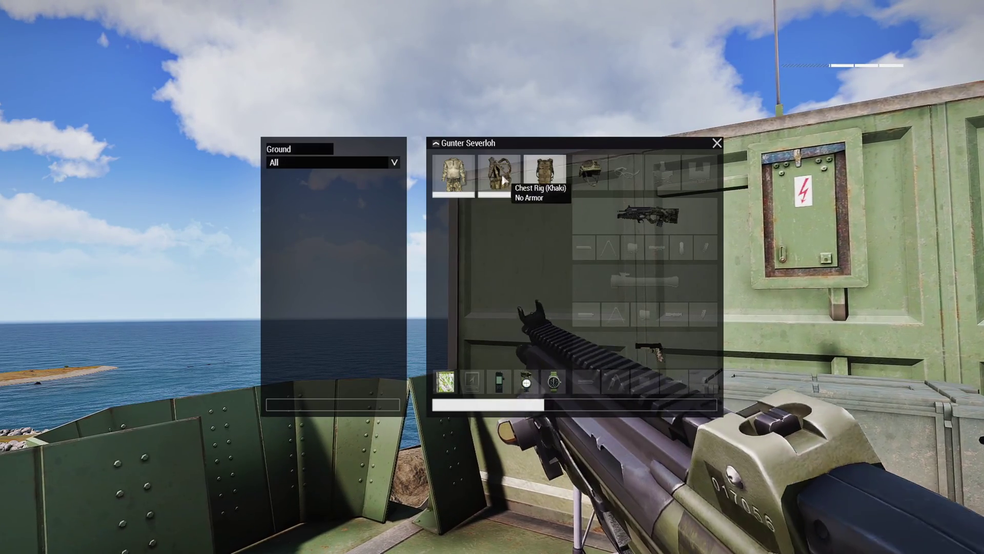
click(500, 175)
click(447, 175)
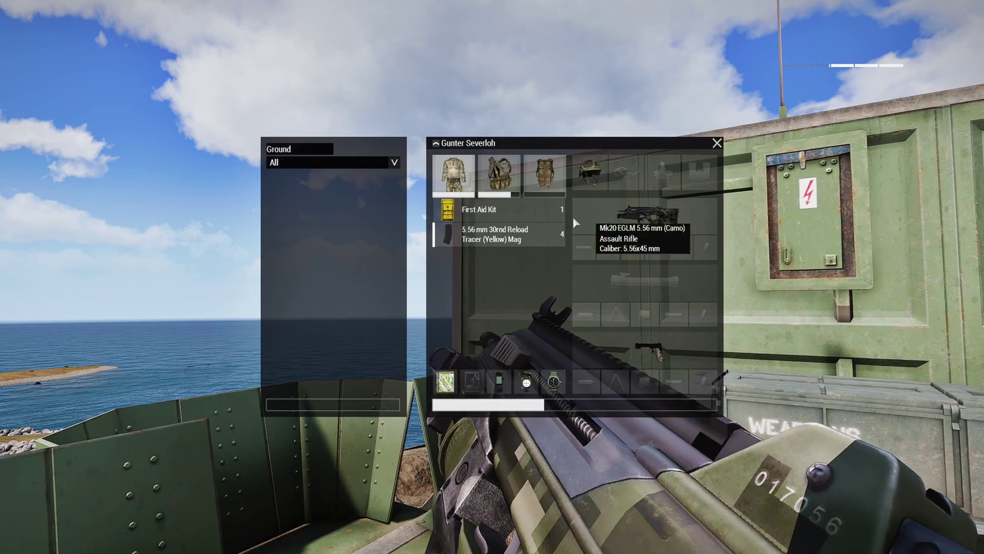
click(498, 174)
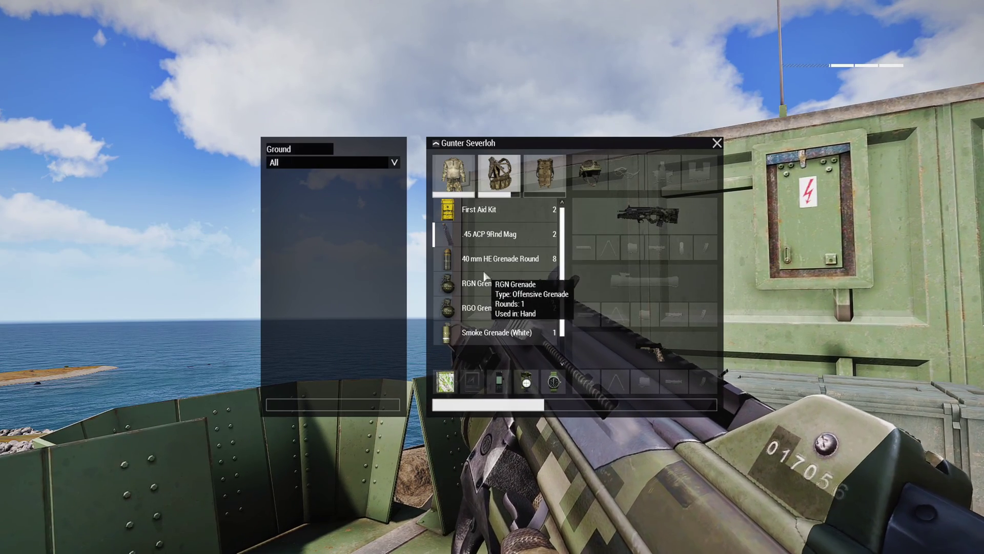
scroll(503, 311, down, 1)
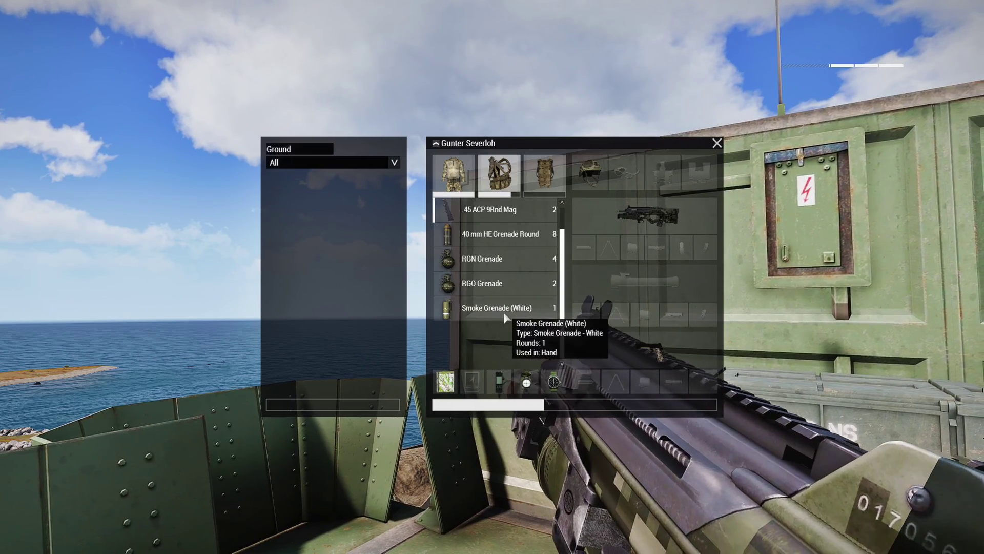
key(i)
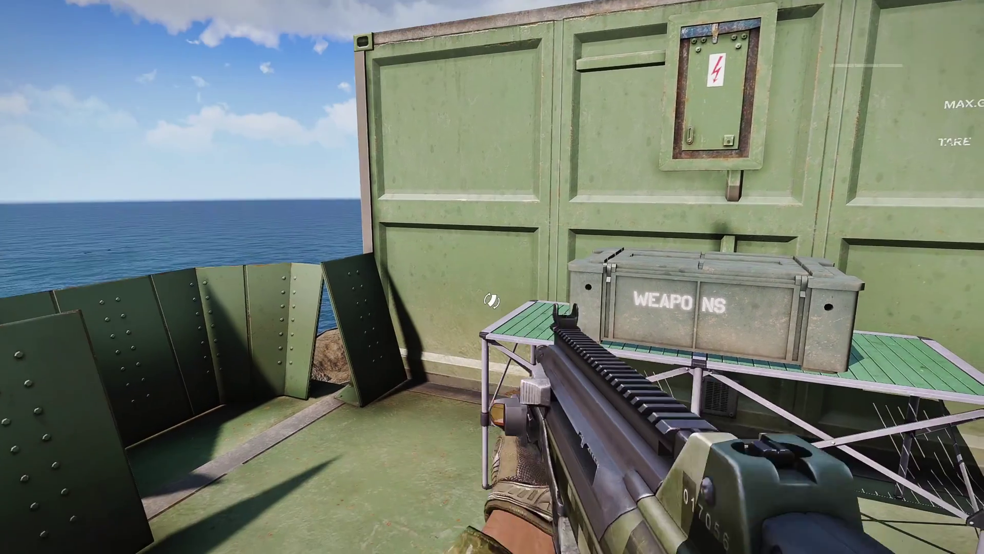
Reload the rifle and walk up to the WEAPONS crate's Virtual Ammobox action
key(r)
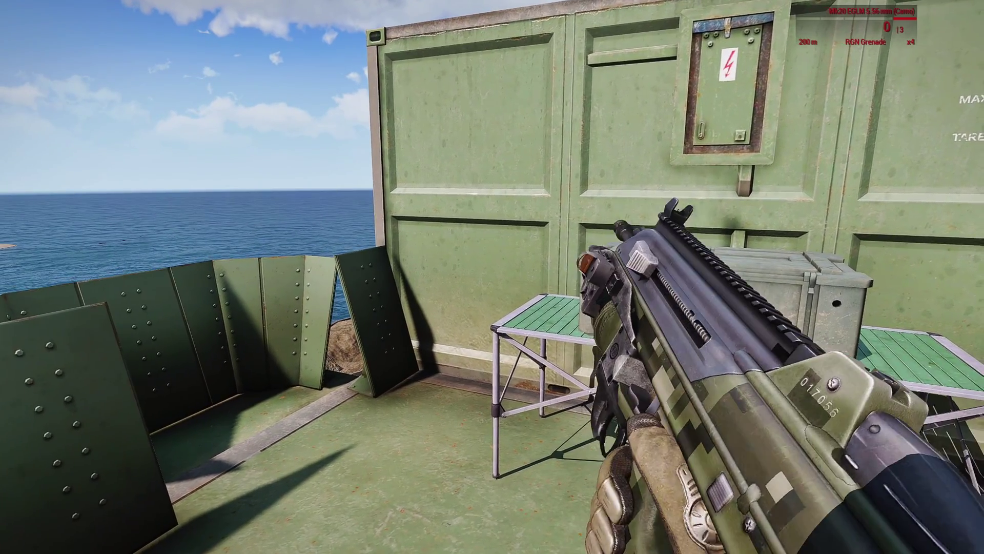
key(w)
scroll(492, 276, down, 1)
scroll(492, 277, down, 1)
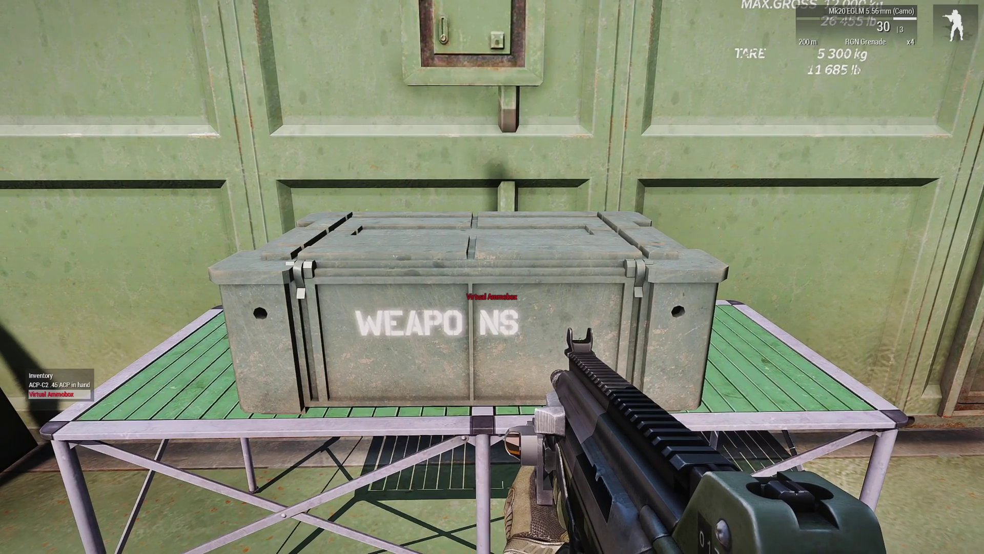
Load the saved Machine Gunner loadout from the Virtual Ammobox, equipping the Mk200, then close it
key(space)
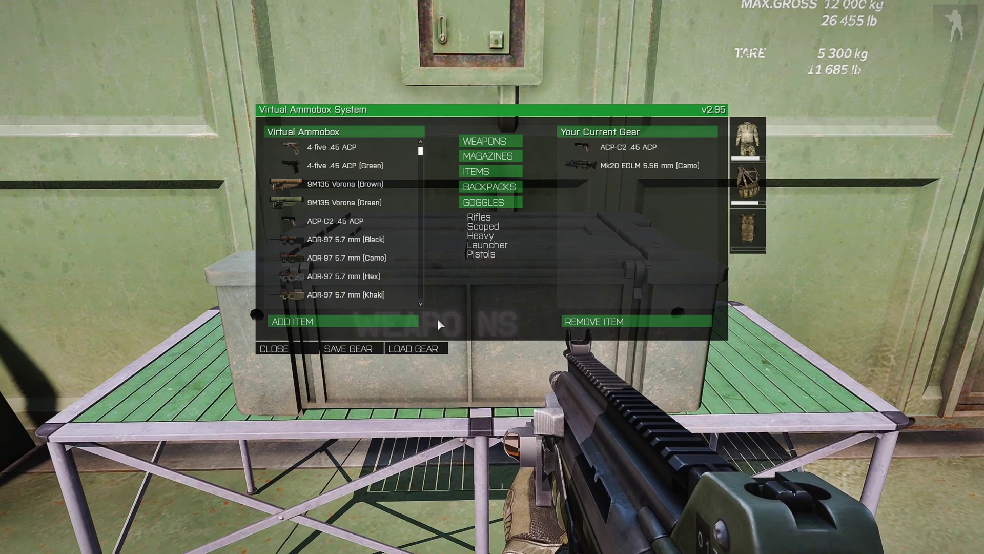
click(424, 354)
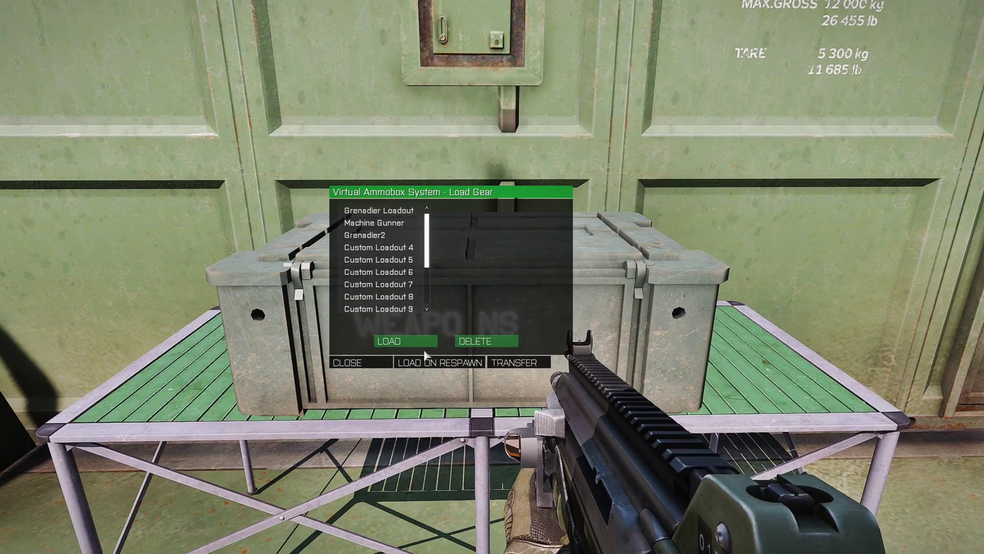
click(392, 223)
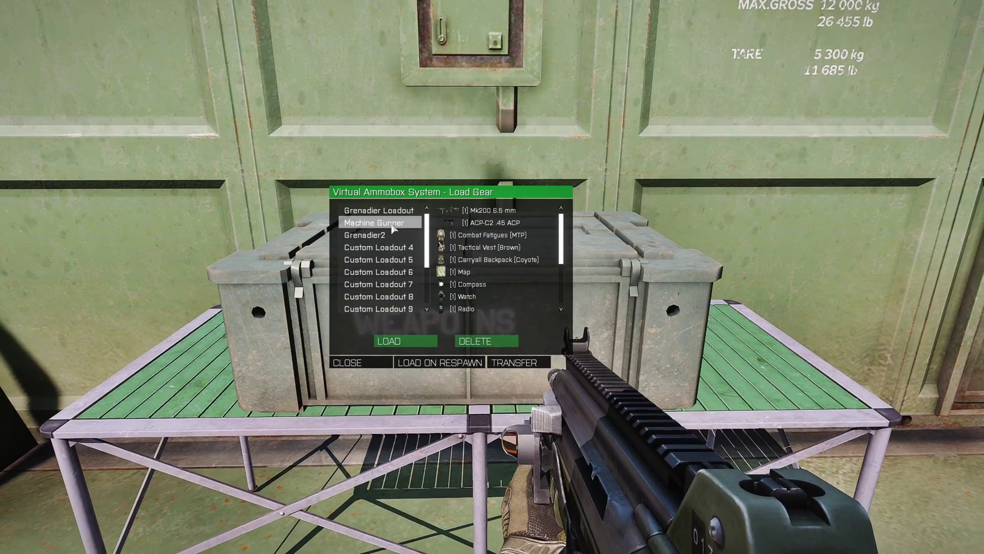
click(420, 342)
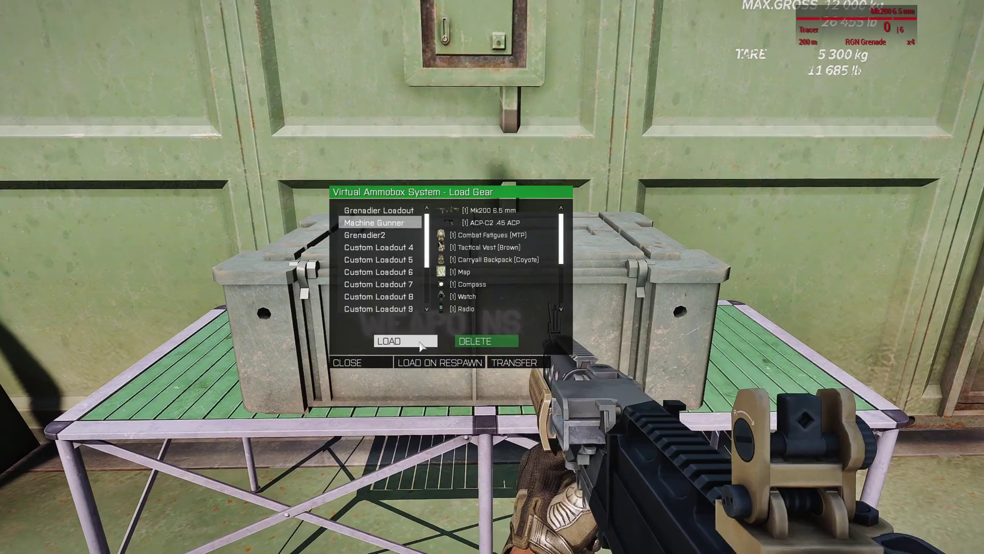
click(364, 362)
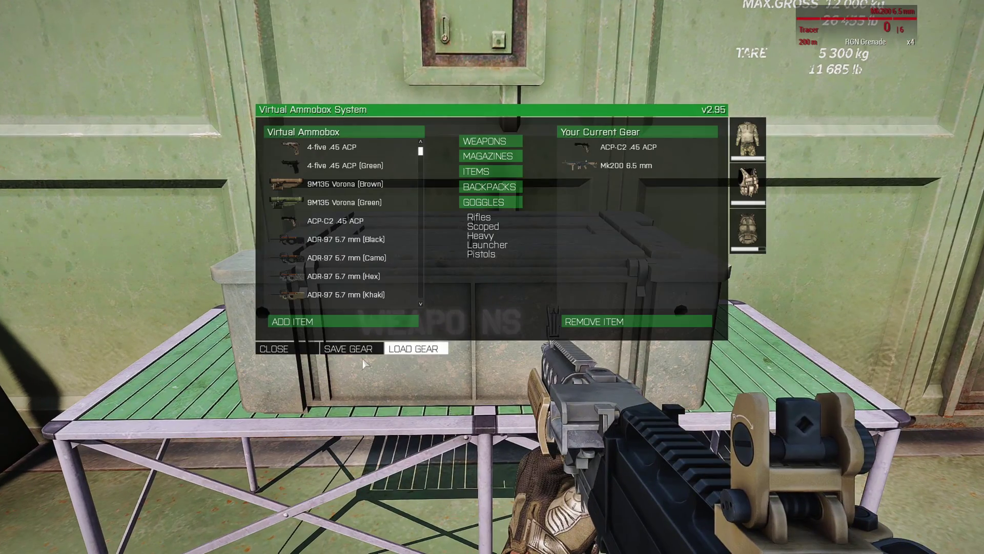
click(307, 353)
Inspect the Mk200-armed character in third person, then return to first-person view
key(s)
key(KP_Enter)
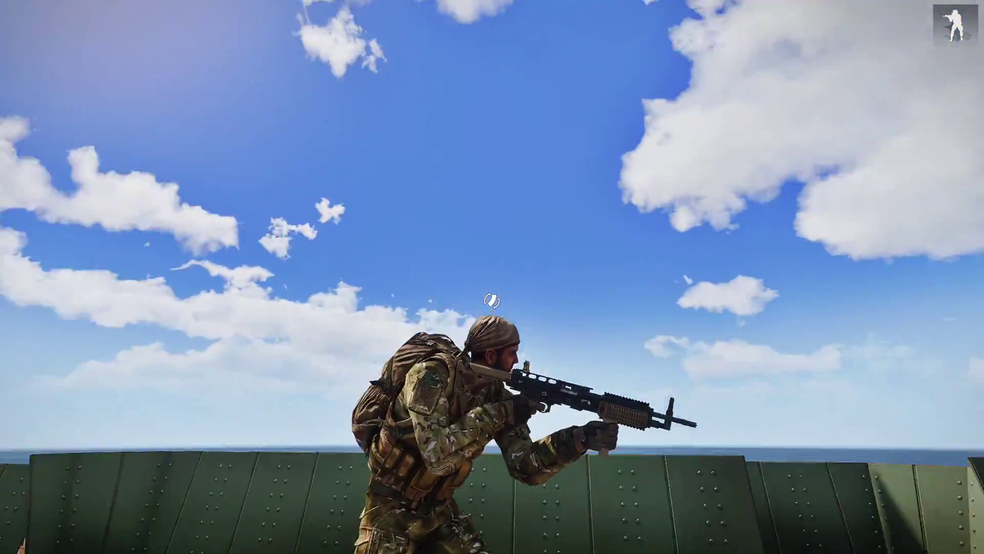
key(KP_Enter)
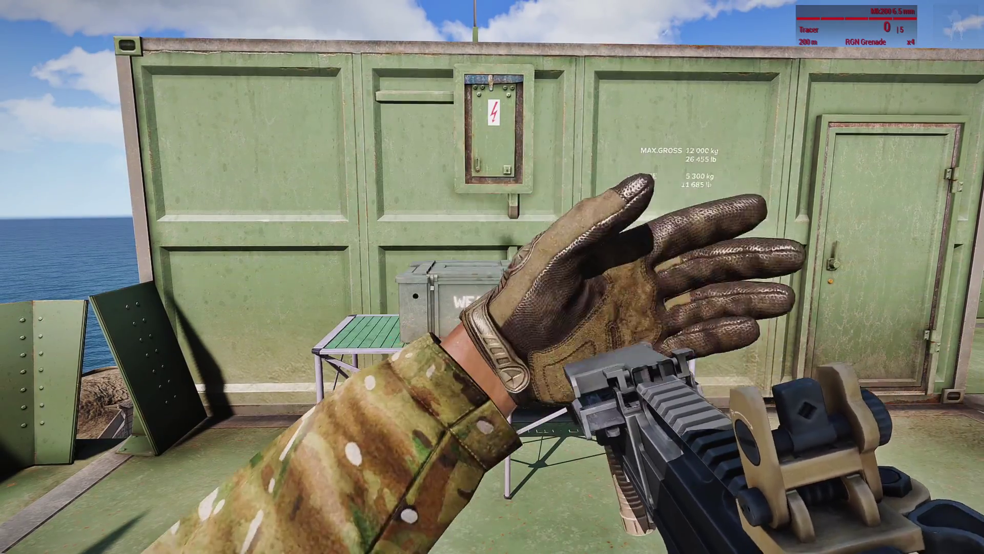
Reload the Mk200, then load the Grenadier Loadout to rearm with the Mk20 EGLM and close the ammobox
key(w)
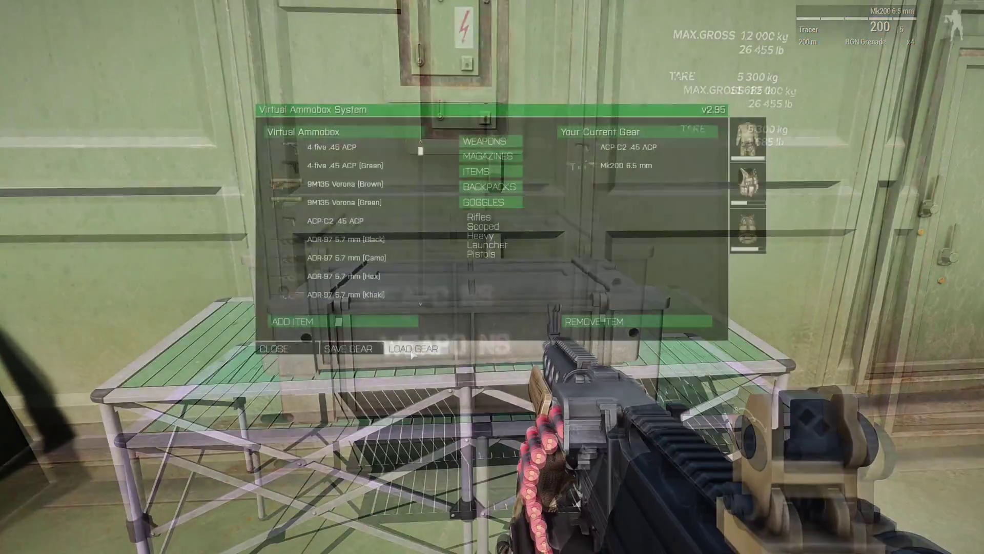
click(412, 351)
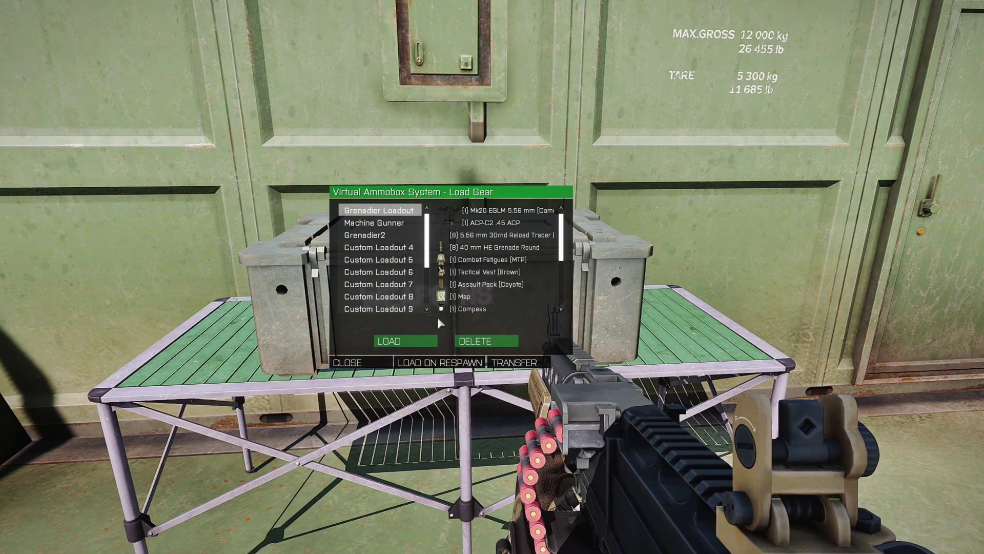
click(416, 343)
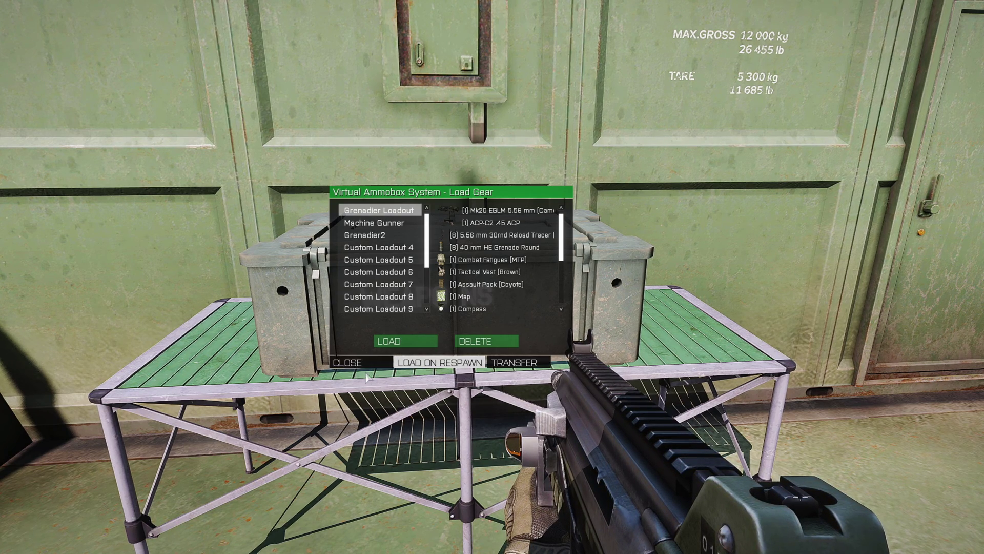
click(365, 365)
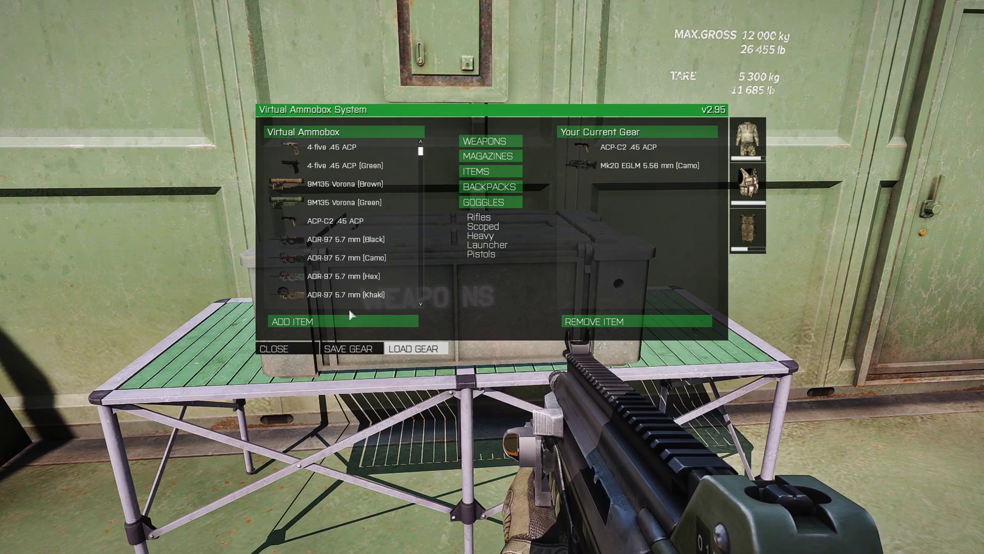
click(296, 349)
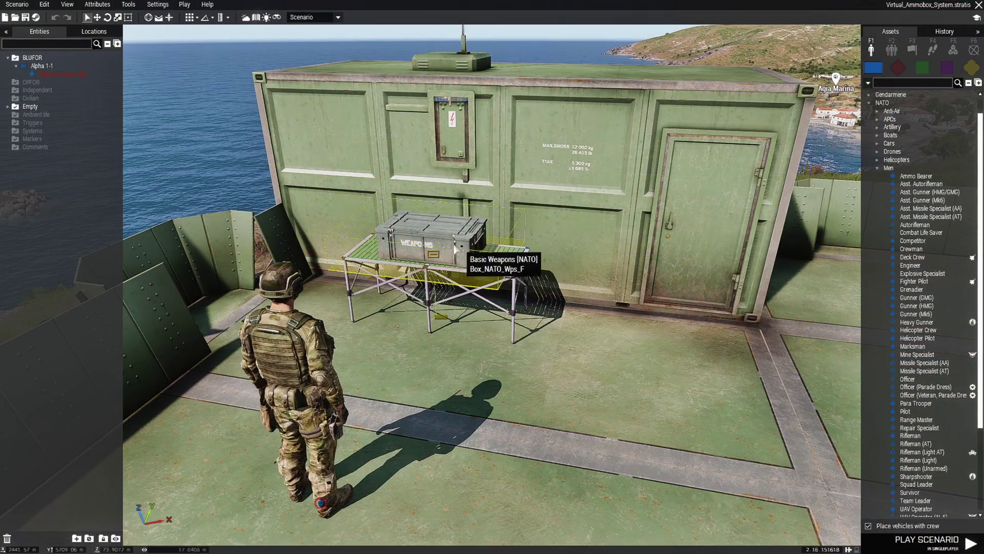
Append 'Systems' after 'Virtual Ammobox' in the weapons box's Init action label
scroll(439, 252, up, 5)
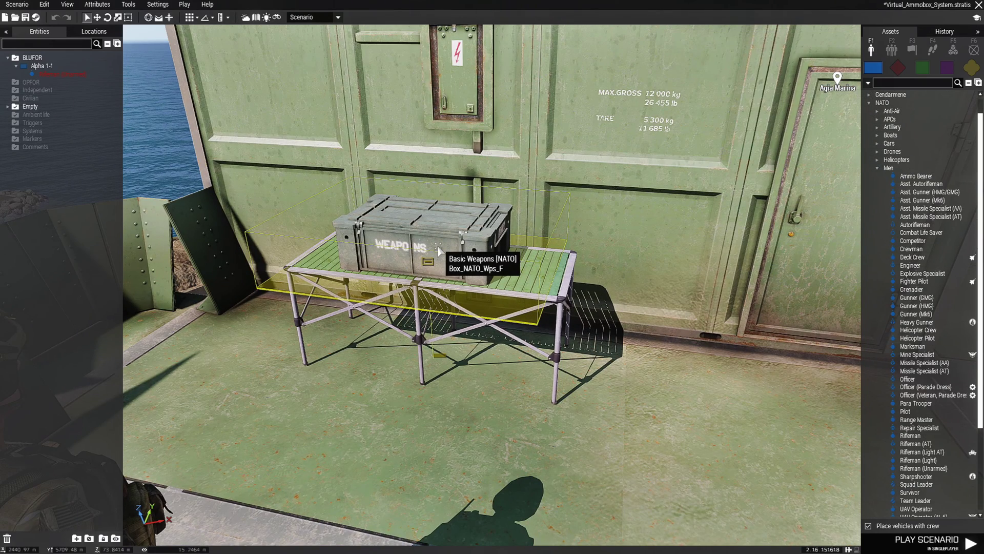
double_click(438, 252)
drag(362, 169, 390, 173)
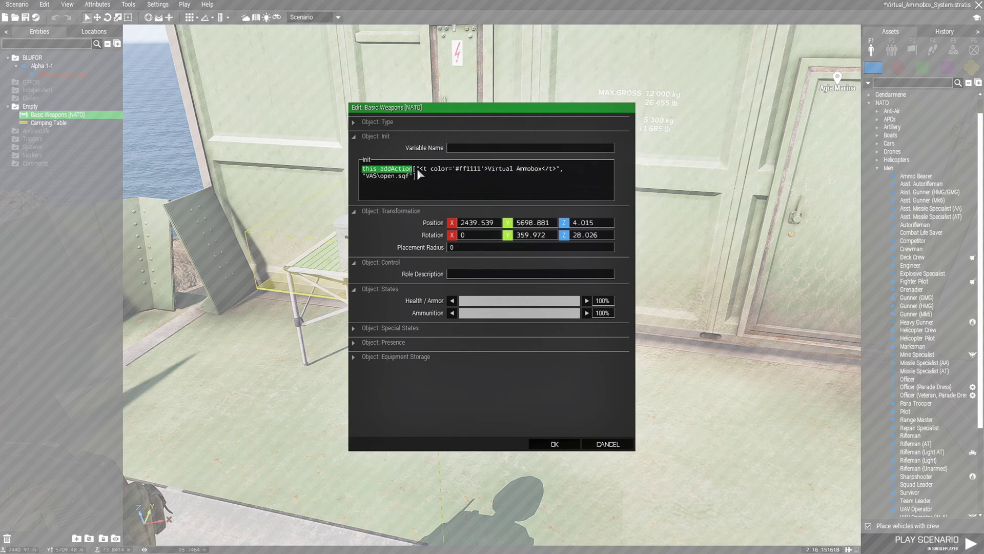
click(516, 179)
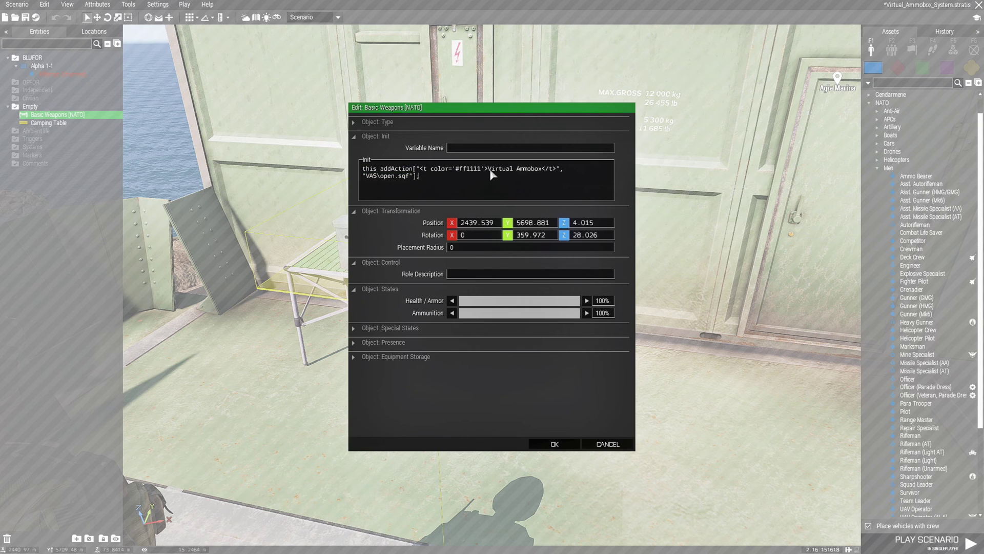
key(ctrl+Home)
drag(421, 171, 541, 172)
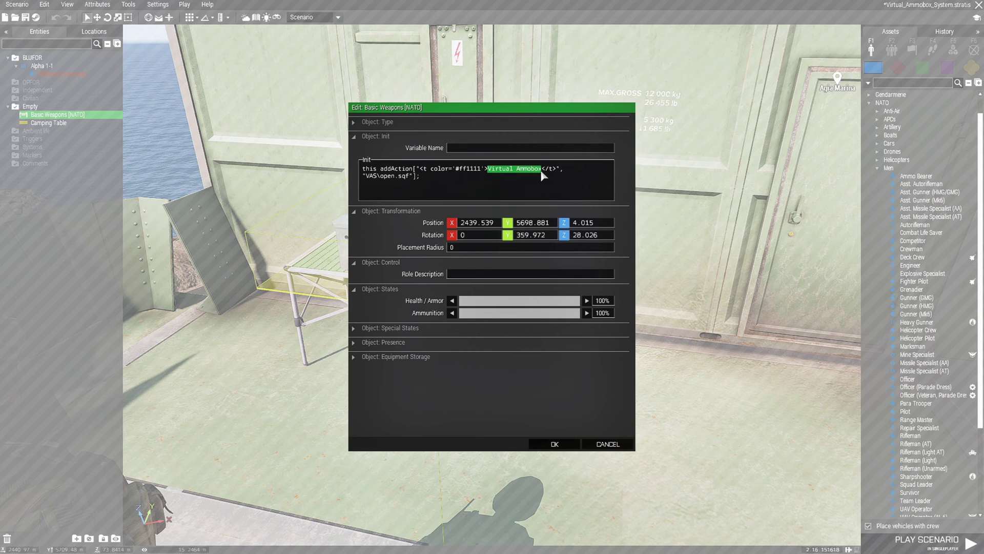
click(540, 170)
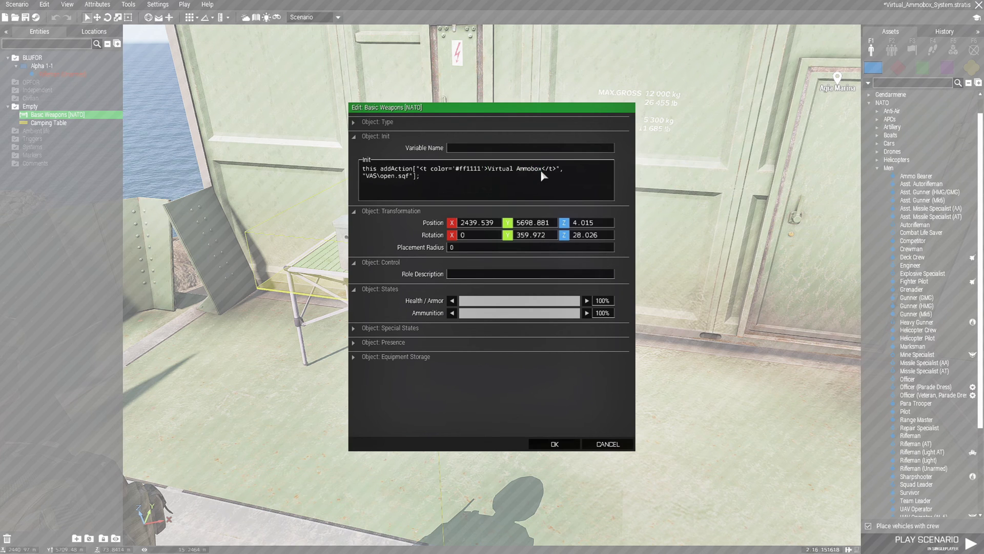
text(Systems)
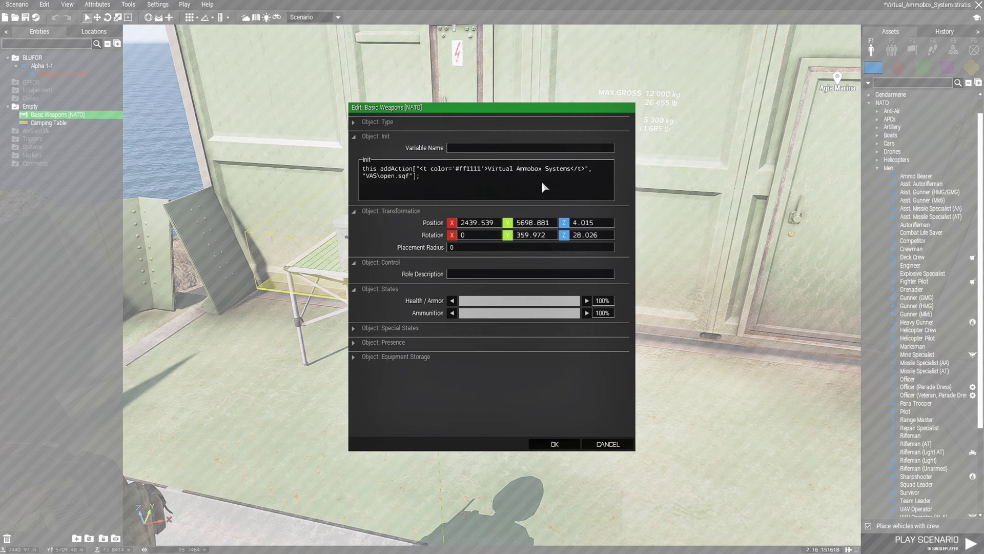
Locate the #ff1111 colour code and the label and script path in the Init code
drag(455, 170, 481, 174)
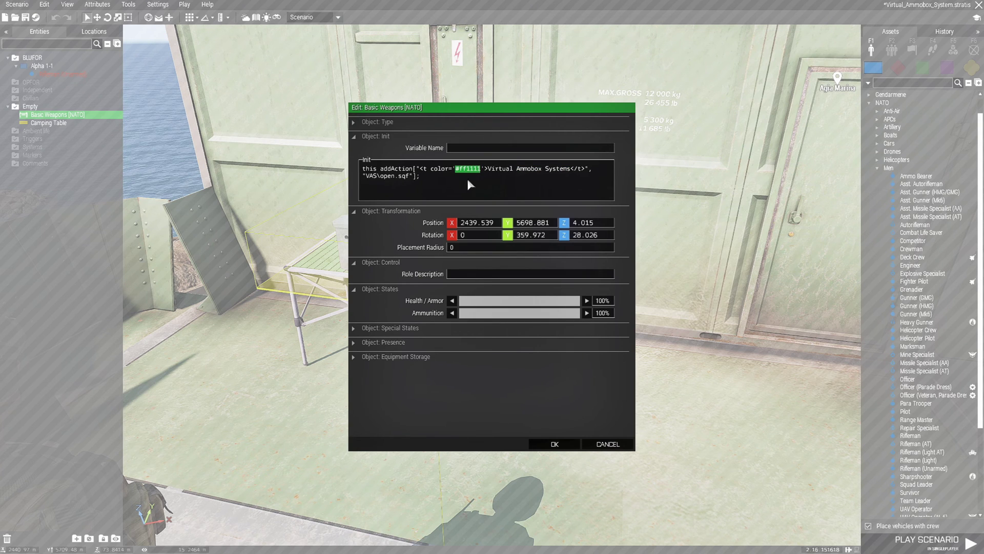
drag(488, 169, 570, 174)
click(506, 190)
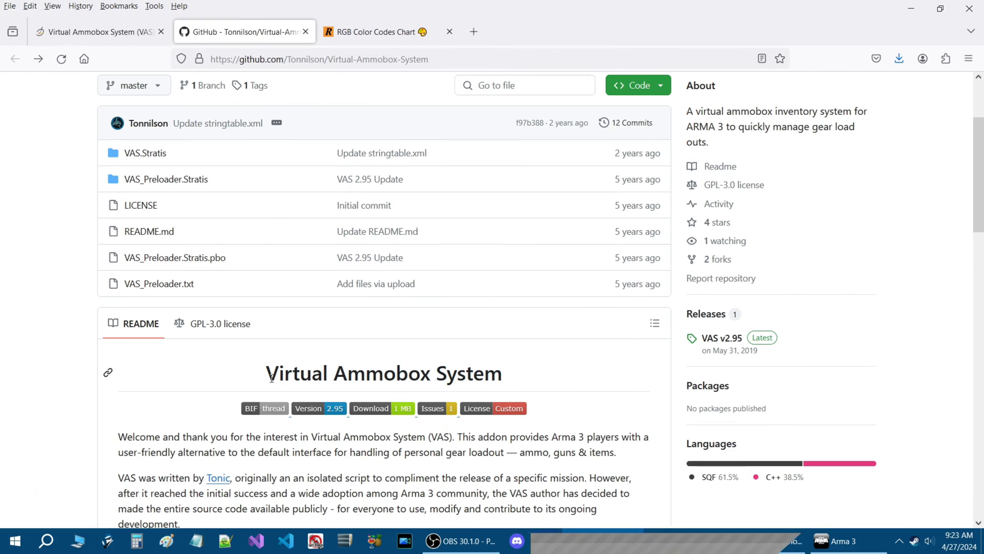
Browse the RapidTables RGB color codes chart and find Red's hex code #FF0000
scroll(385, 359, up, 1)
scroll(372, 371, up, 2)
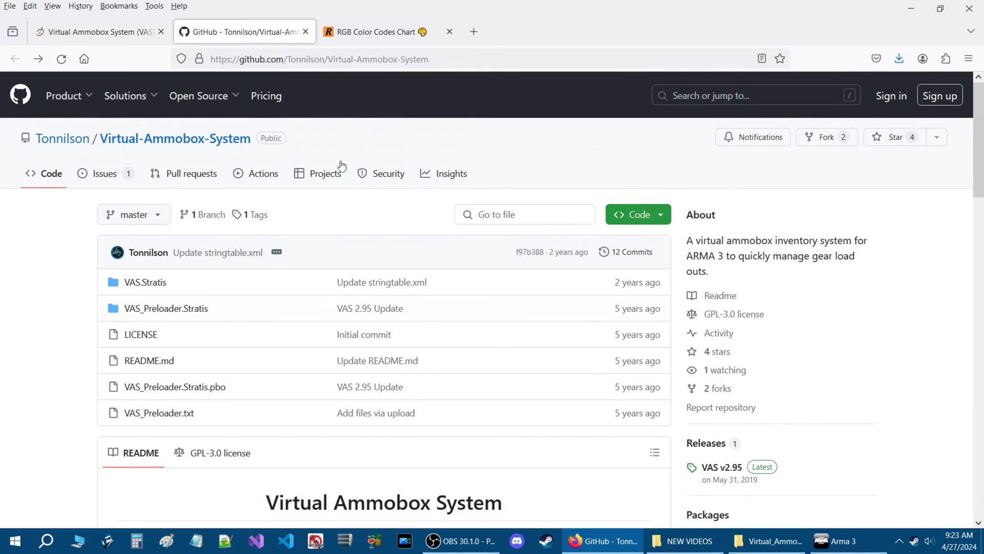
click(363, 34)
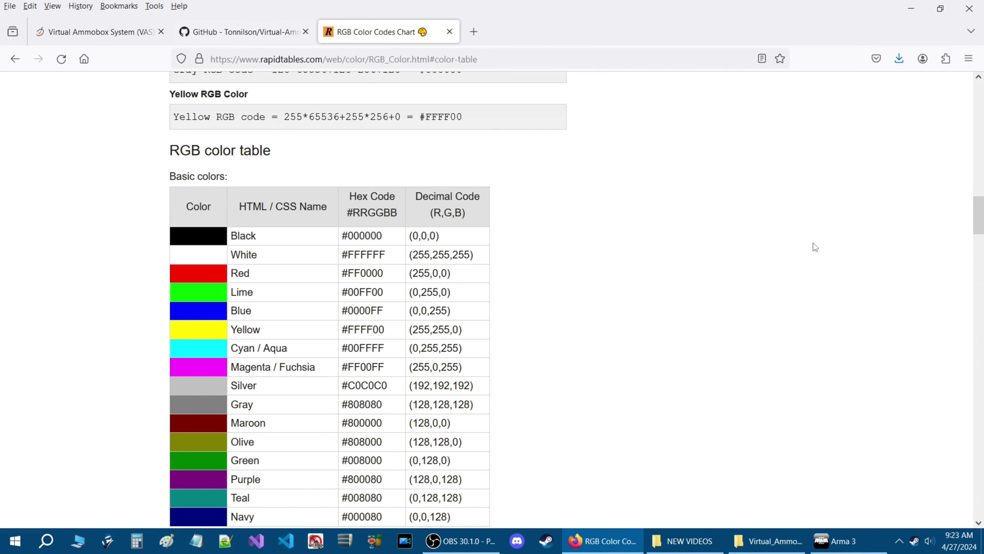
drag(982, 205, 980, 85)
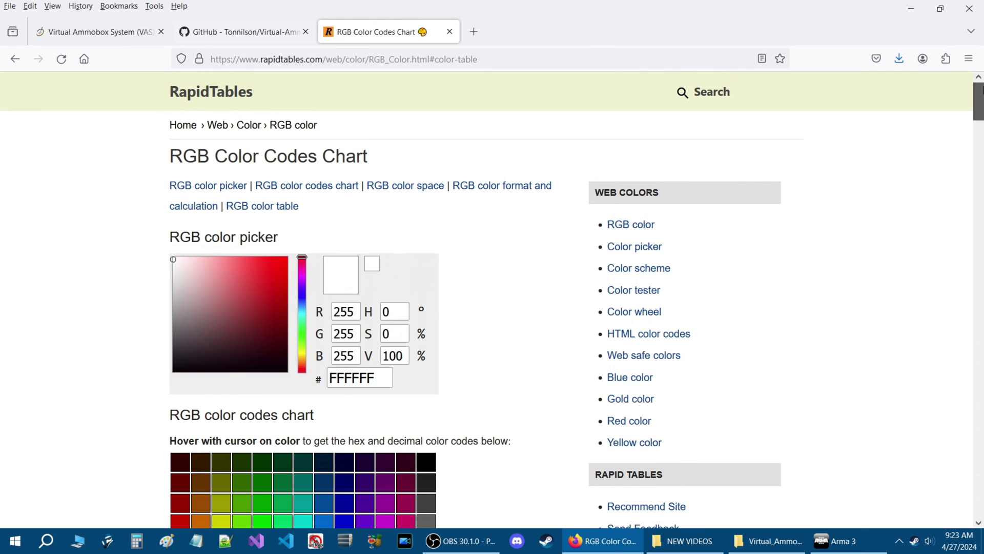
scroll(164, 176, down, 1)
scroll(164, 175, up, 1)
click(318, 188)
scroll(111, 214, down, 2)
scroll(111, 214, up, 2)
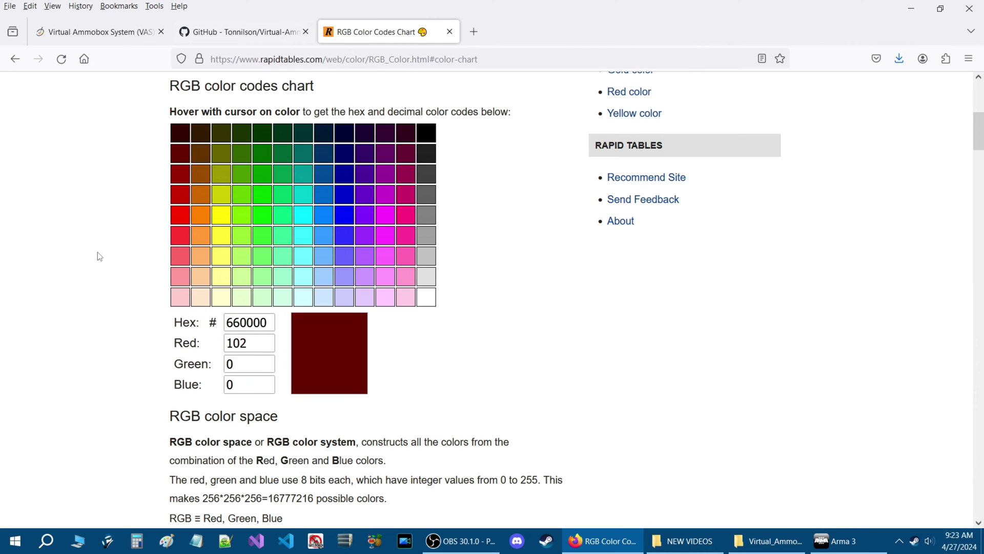
scroll(121, 309, up, 6)
scroll(121, 309, down, 8)
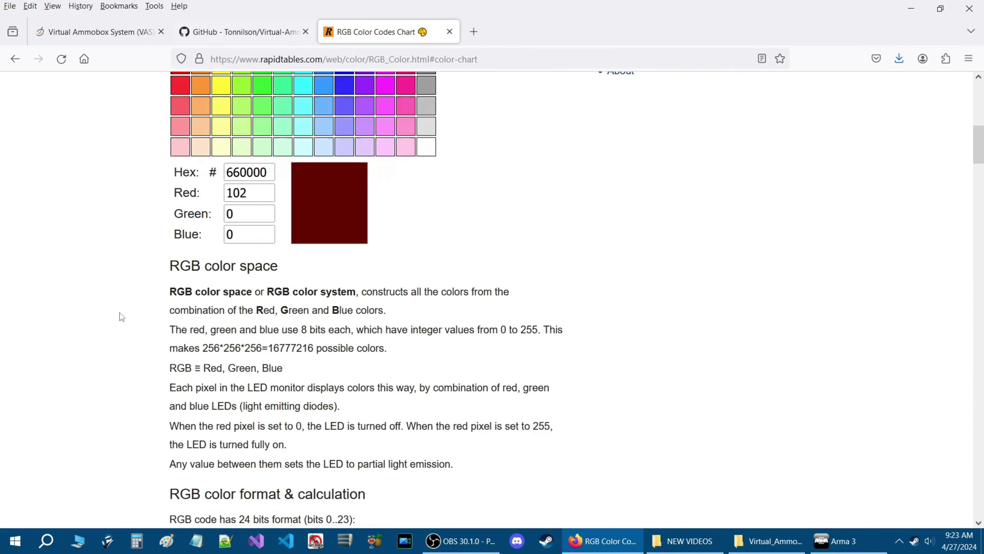
scroll(119, 313, down, 15)
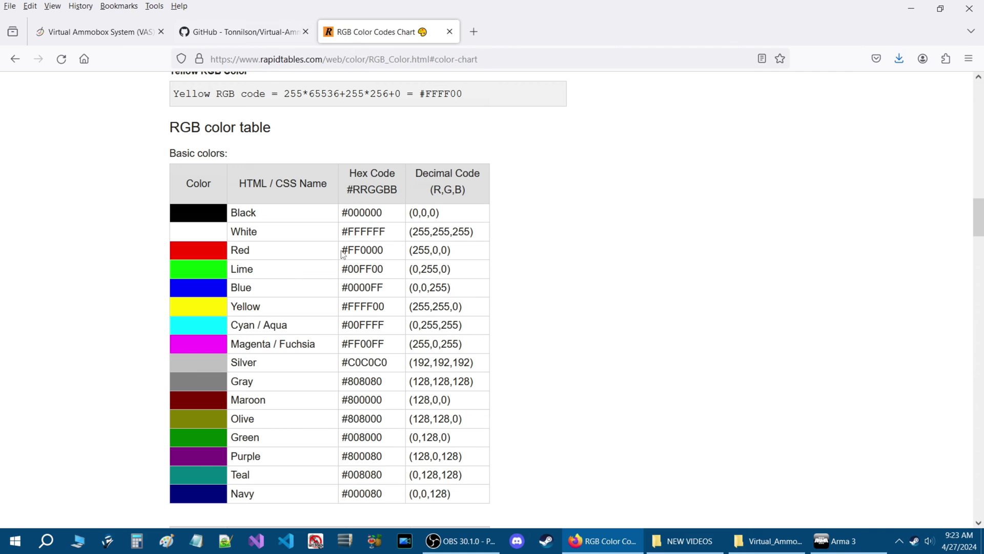
drag(343, 251, 377, 255)
click(100, 256)
Check the addAction usage line and its #ff1111 colour code in the Virtual Ammobox forum thread
click(90, 36)
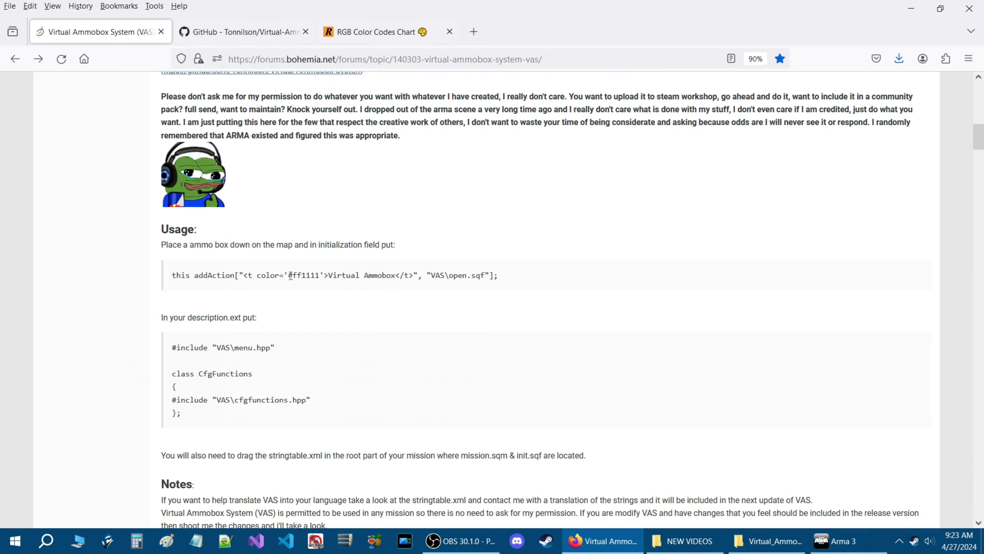
drag(176, 274, 507, 275)
click(387, 307)
drag(288, 277, 295, 280)
Find Yellow's hex code #FFFF00 in the RapidTables basic colours table
key(ctrl+Tab)
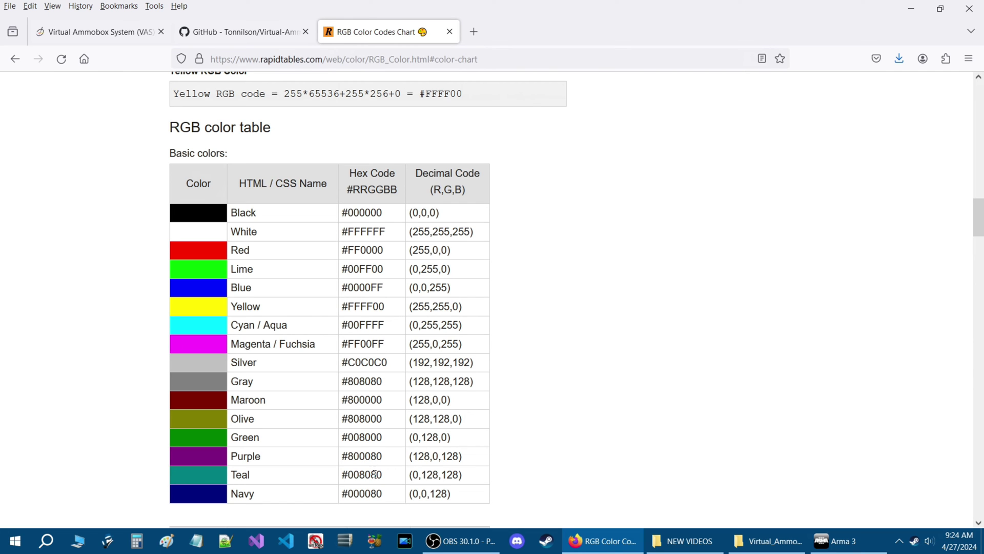
scroll(385, 287, down, 3)
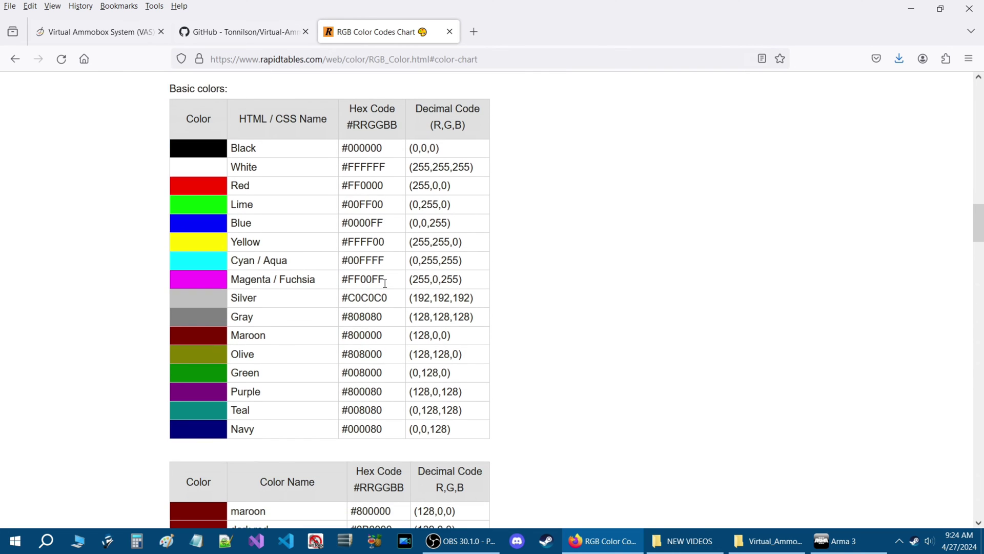
scroll(385, 288, down, 3)
scroll(376, 258, down, 6)
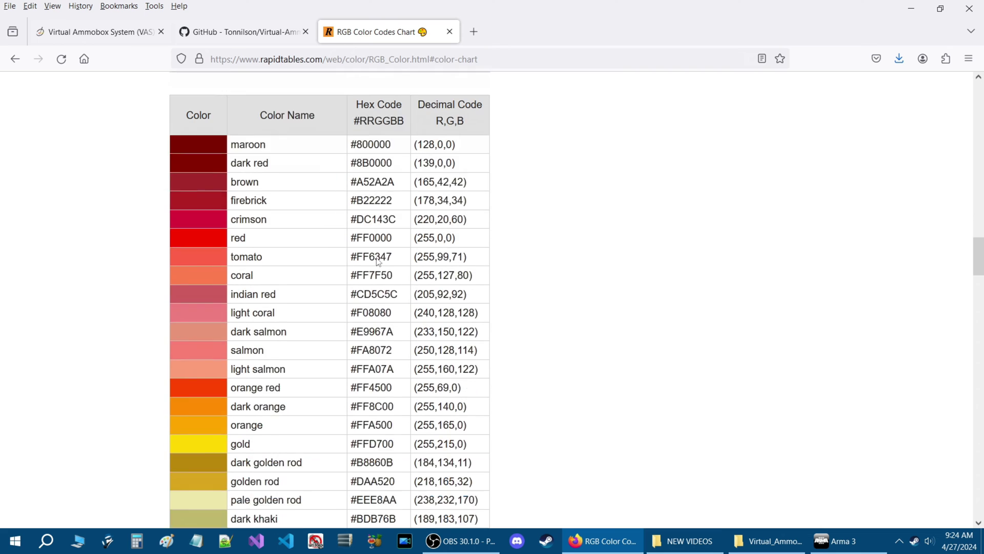
scroll(385, 303, down, 3)
scroll(387, 311, down, 4)
scroll(387, 311, up, 6)
scroll(387, 311, up, 10)
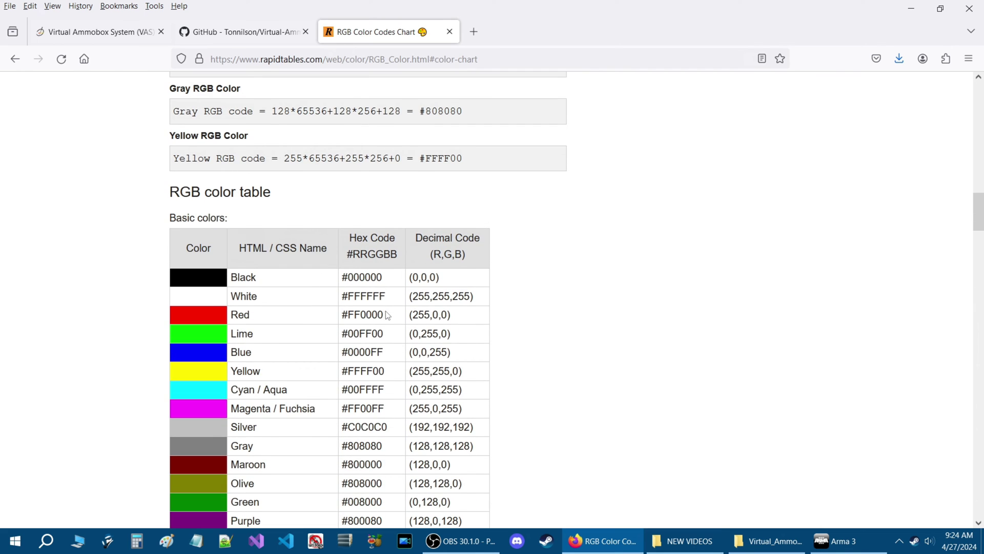
scroll(384, 315, down, 1)
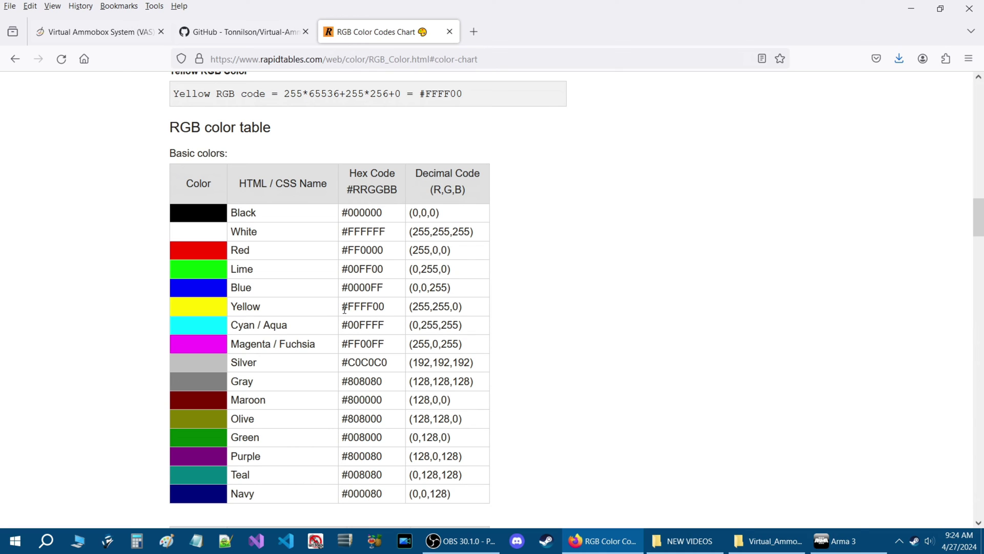
drag(342, 307, 391, 312)
drag(349, 174, 394, 177)
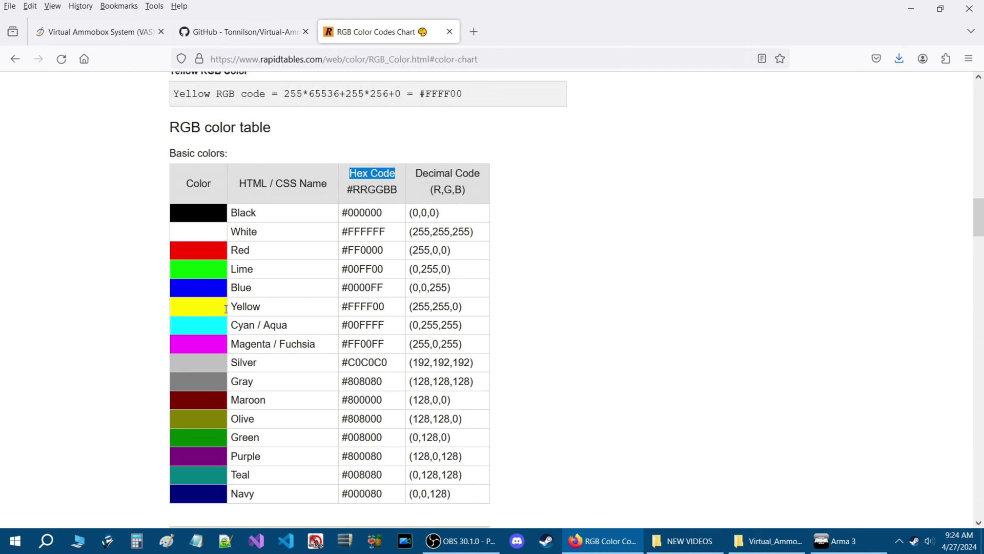
drag(344, 307, 382, 308)
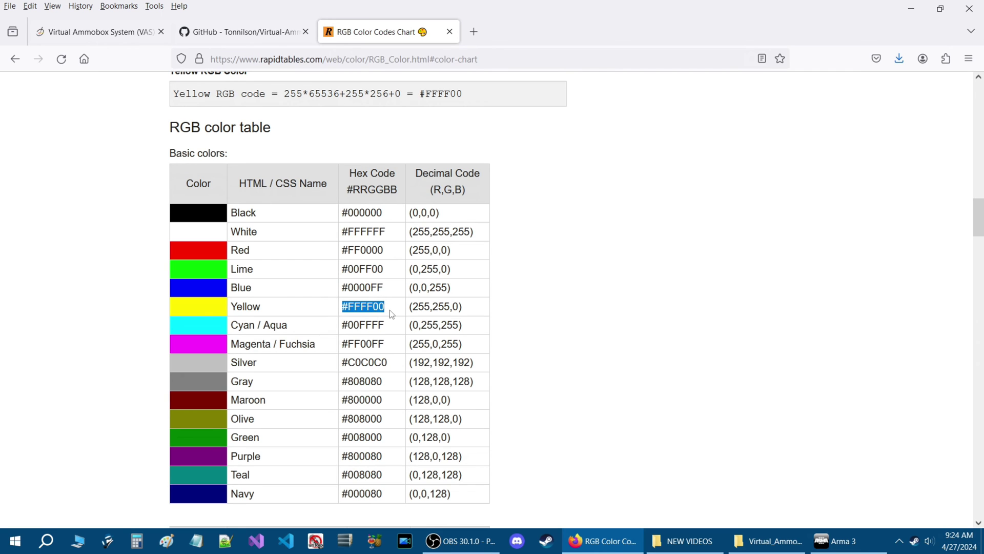
click(128, 328)
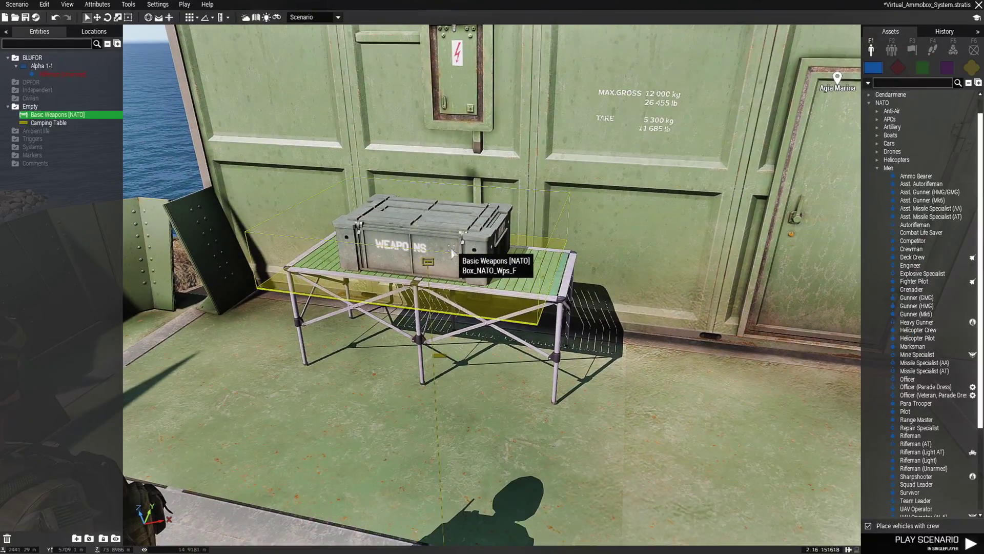
Replace #ff1111 with #FFFF00 in the Basic Weapons box's Init script and apply the attributes
double_click(452, 252)
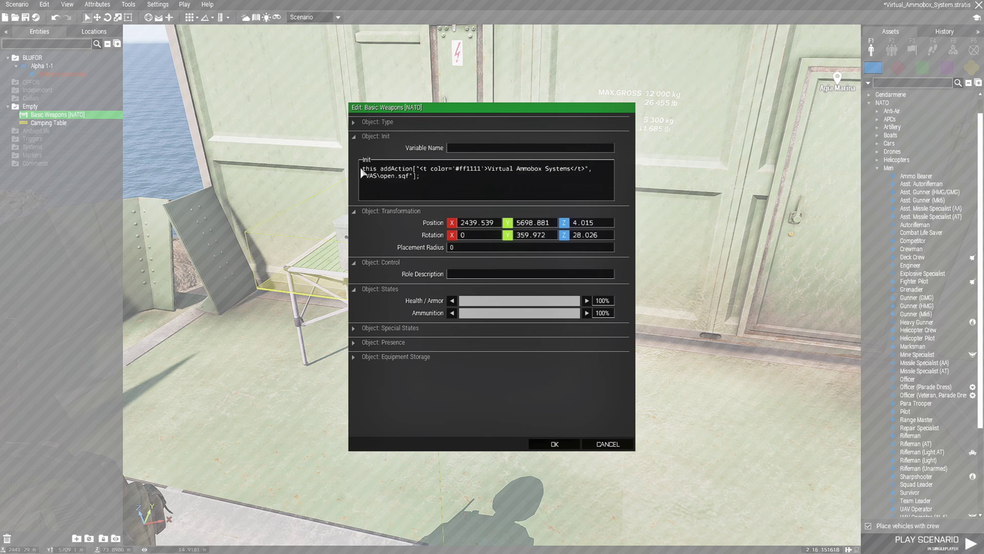
drag(455, 168, 481, 173)
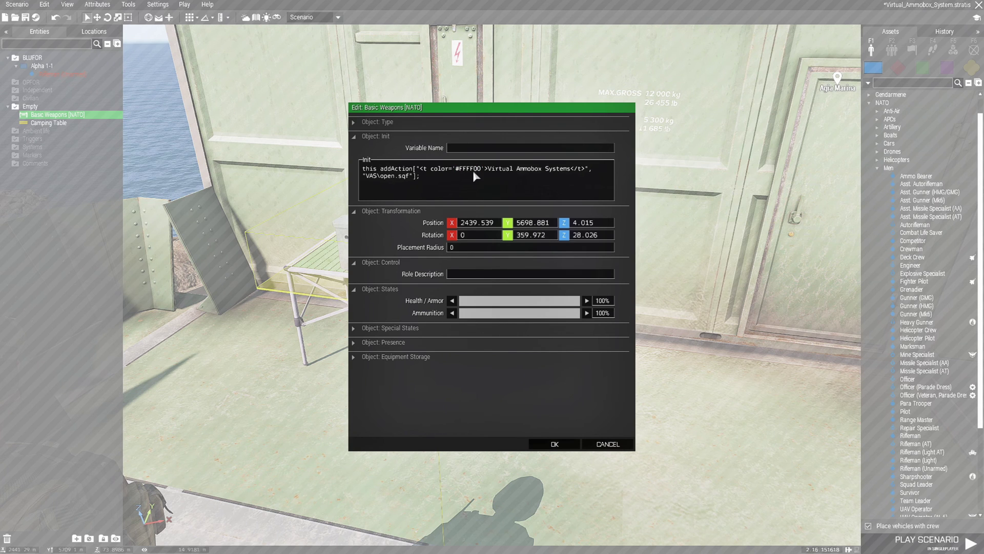
click(555, 444)
click(537, 456)
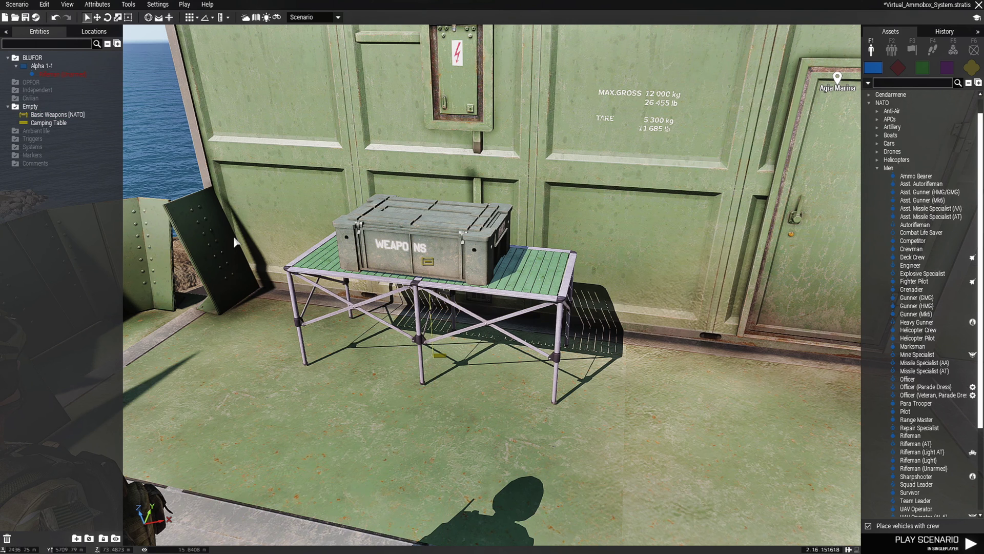
Save the scenario, start a preview, and walk up to the weapons box
click(26, 17)
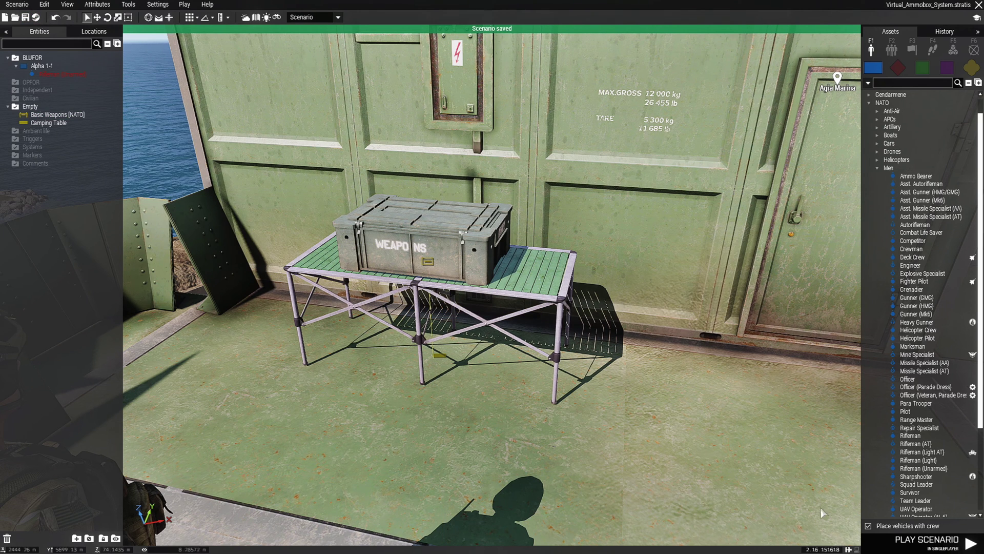
click(882, 545)
key(w)
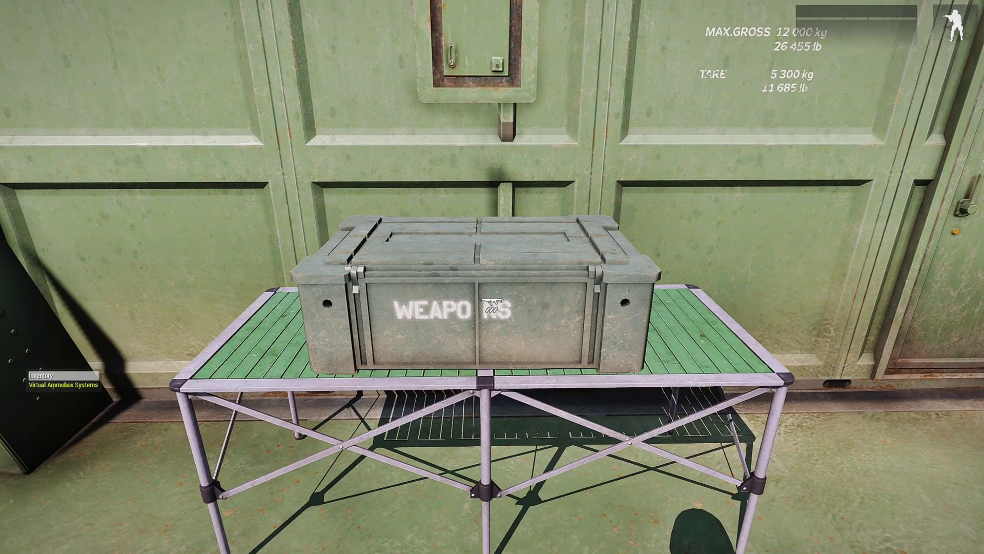
key(w)
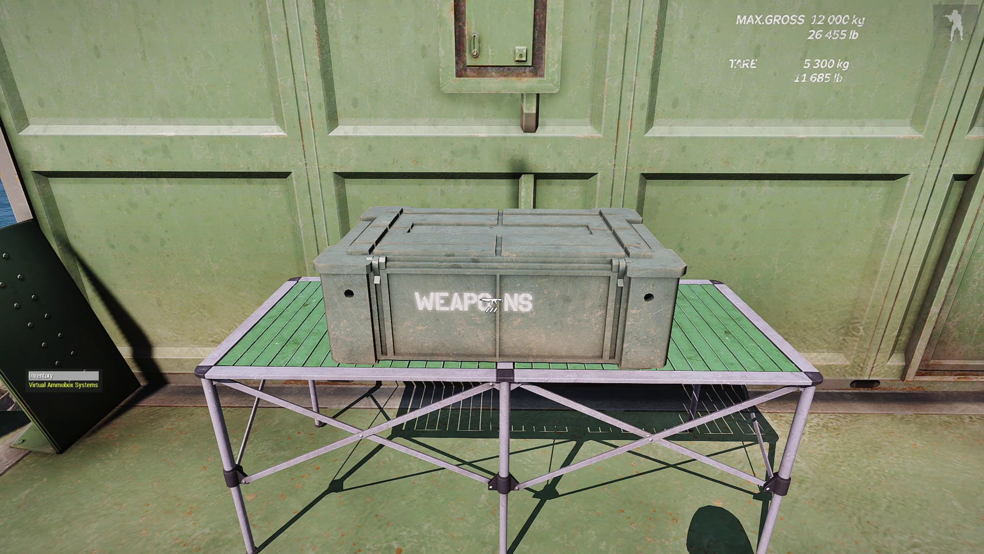
Open the yellow Virtual Ammobox Systems action, close the VAS menu, and return to Eden Editor
scroll(492, 277, down, 1)
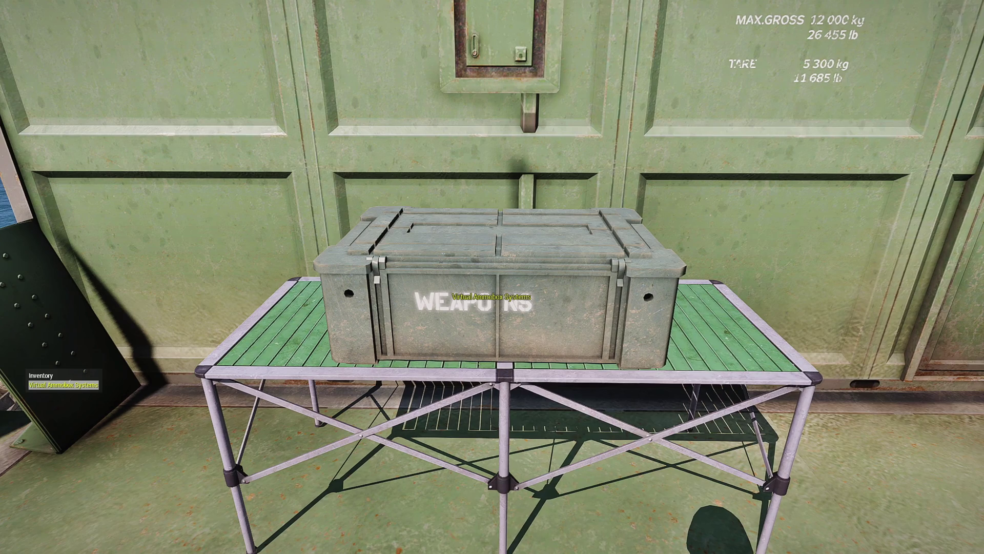
key(space)
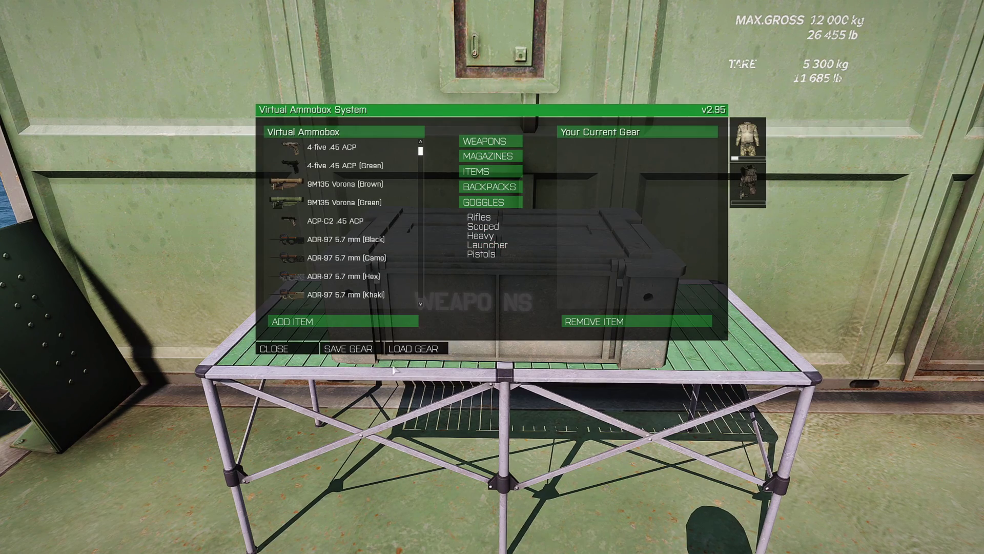
click(275, 349)
key(Escape)
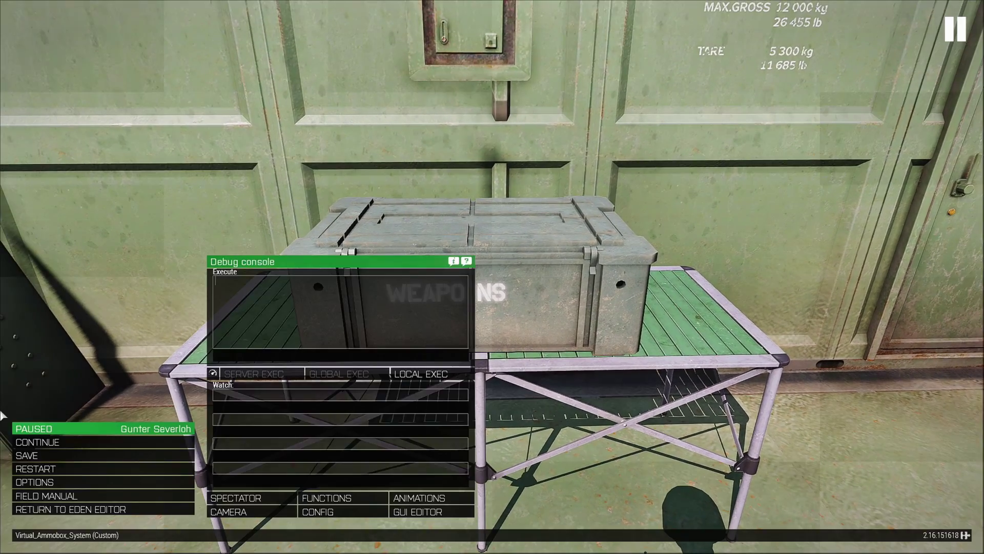
click(102, 512)
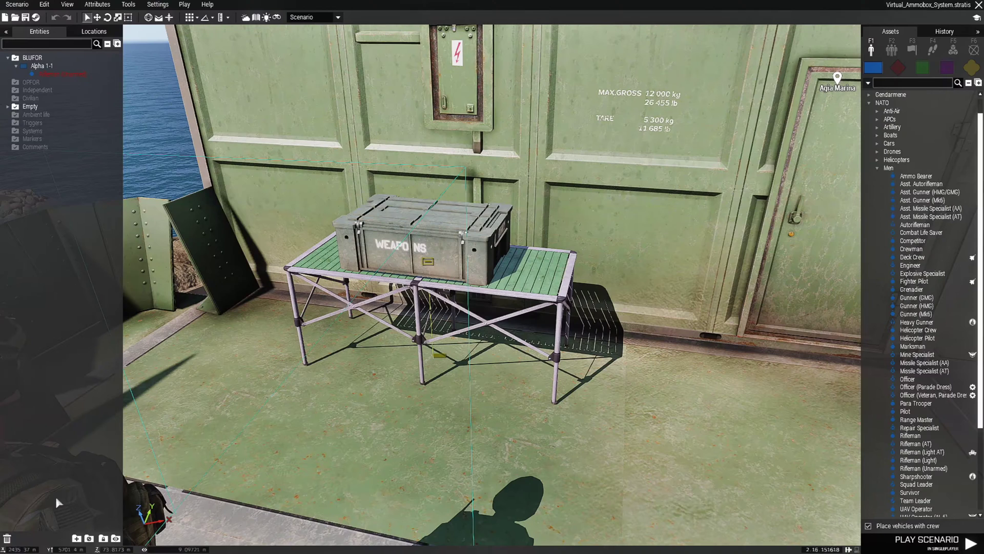
Open the Virtual_Ammobox_System.stratis scenario folder in File Explorer from the Scenario menu
click(24, 6)
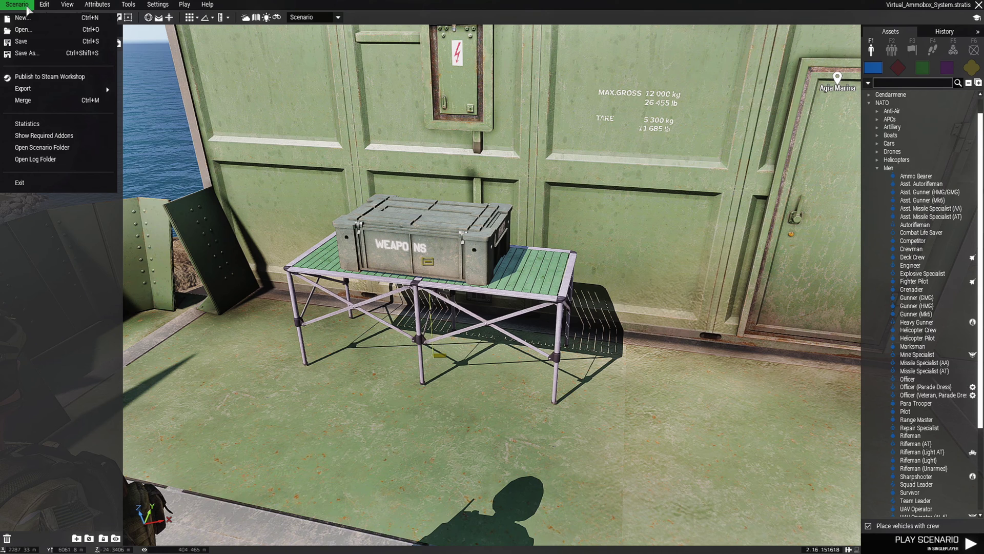
click(86, 150)
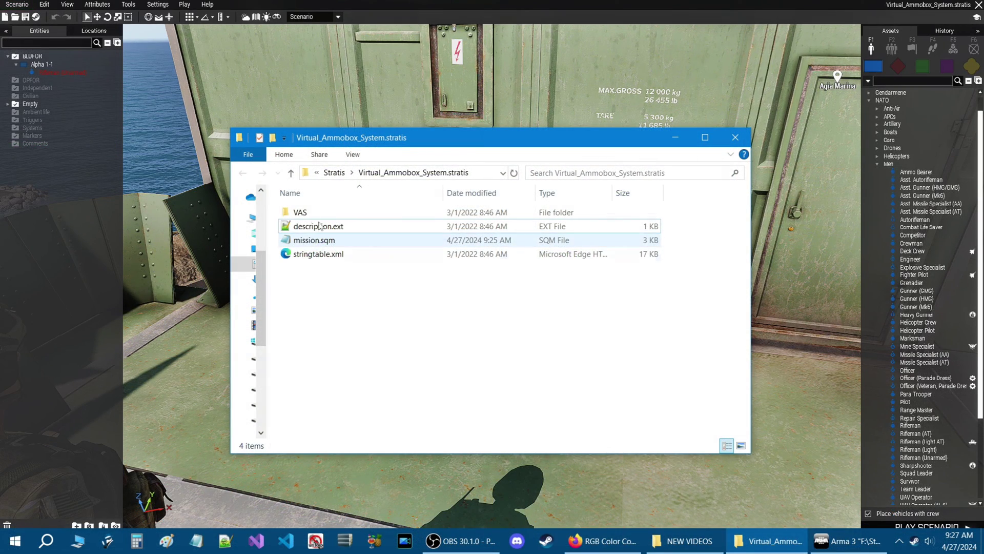
Open the VAS folder in the scenario directory and select config.sqf
mouse_move(309, 215)
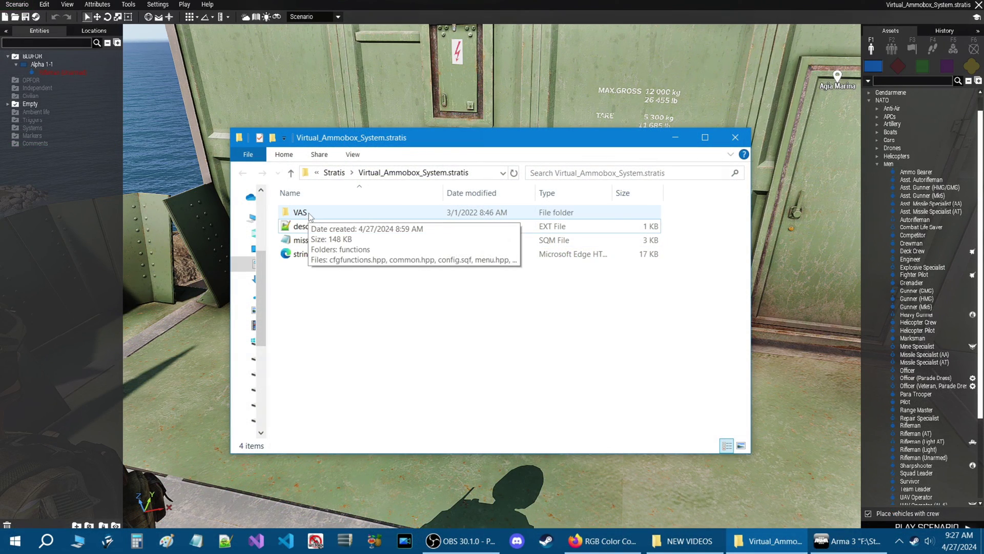
click(315, 215)
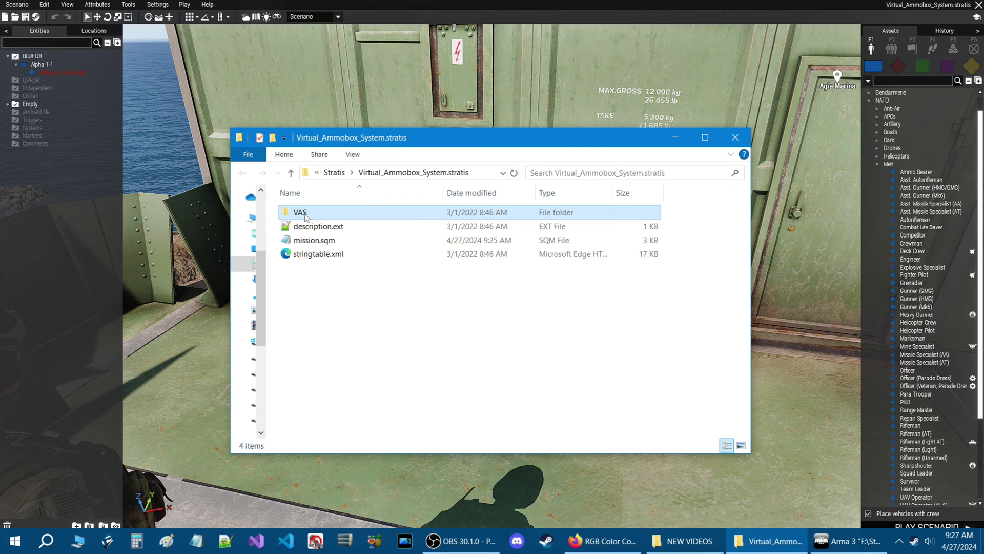
mouse_move(314, 214)
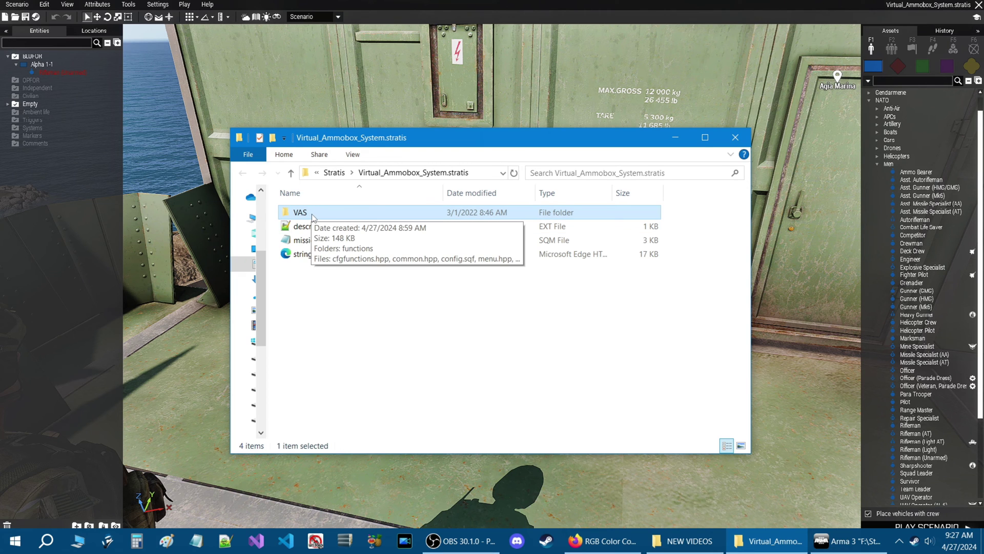
double_click(312, 213)
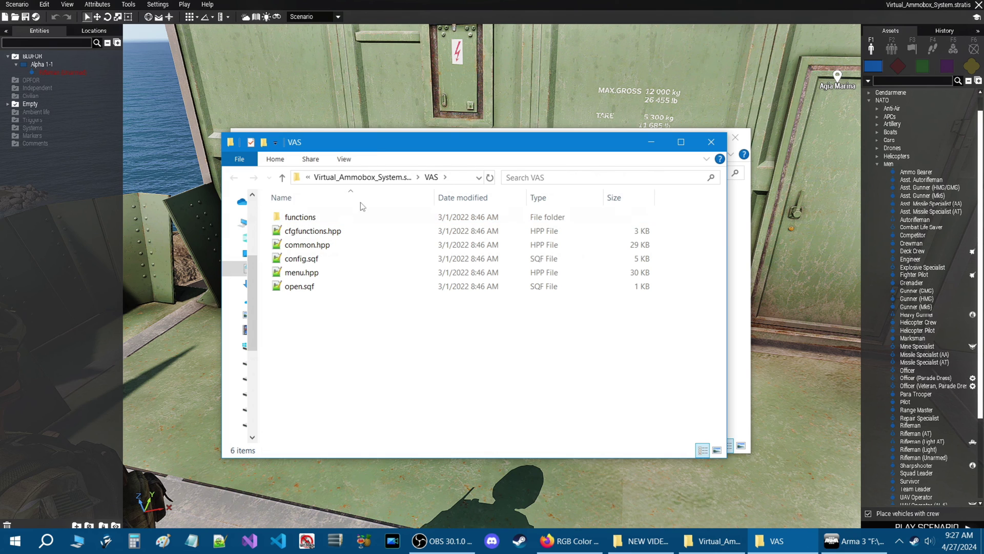
drag(389, 144, 381, 151)
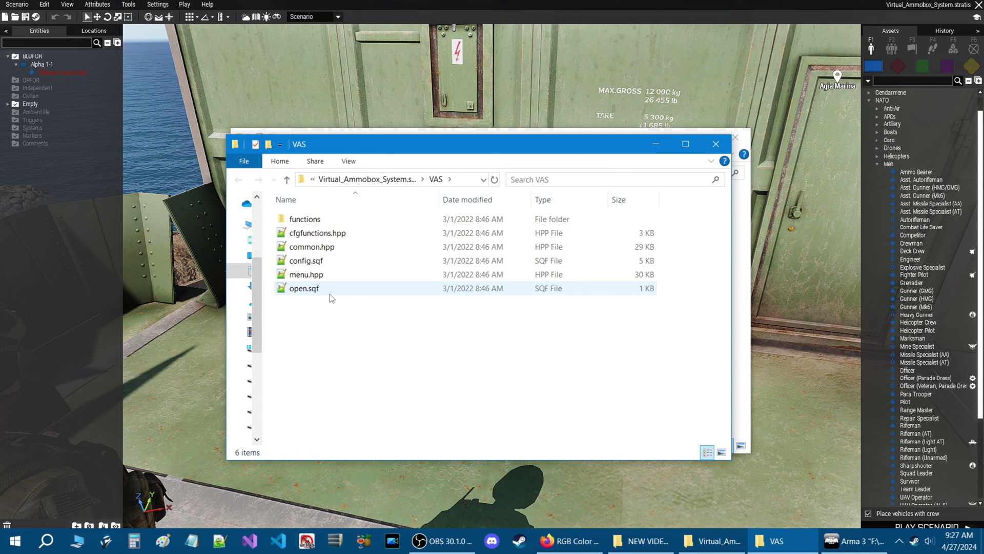
click(318, 265)
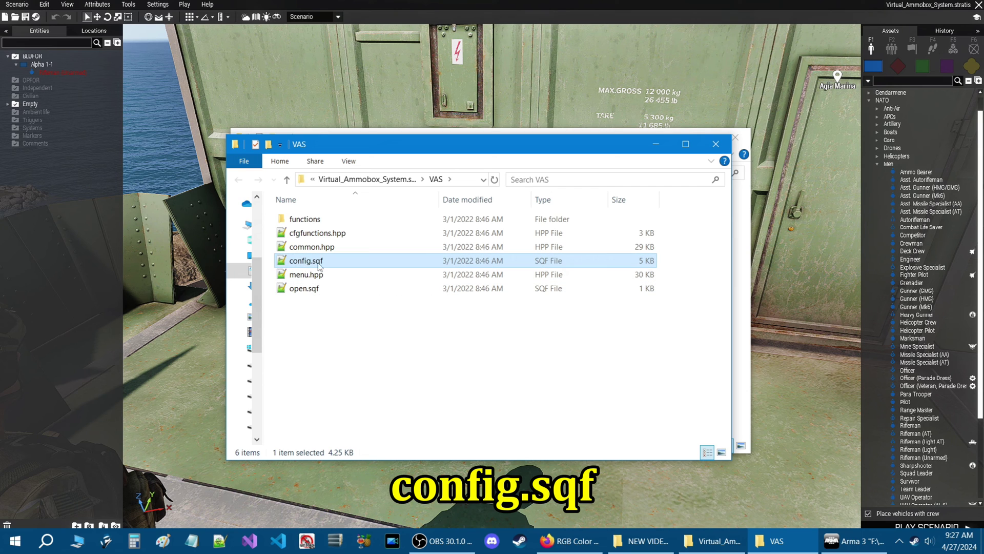